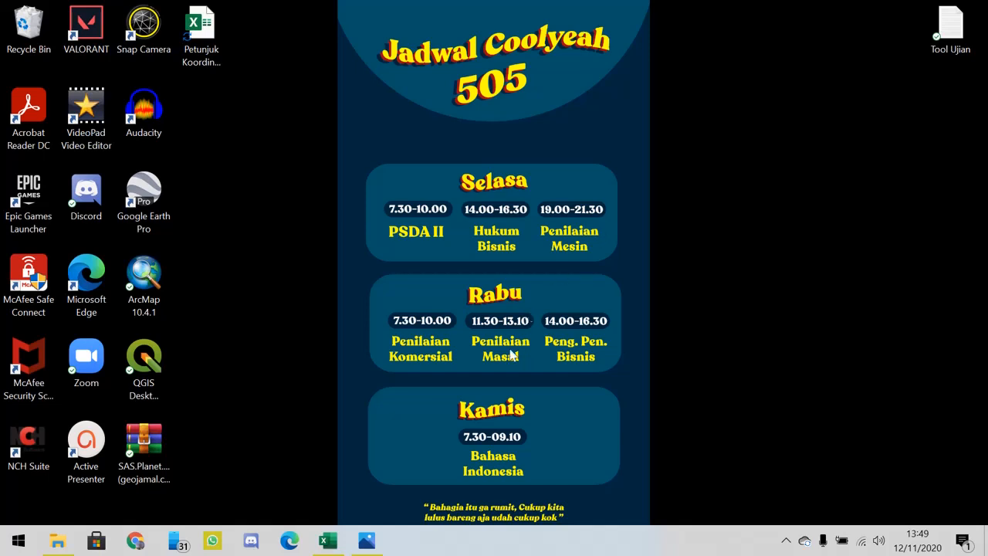
# - Switch to the Petunjuk Koordinat peta workbook in Excel and review the X and Y coordinates of the four map corners
pyautogui.moveTo(343, 548)
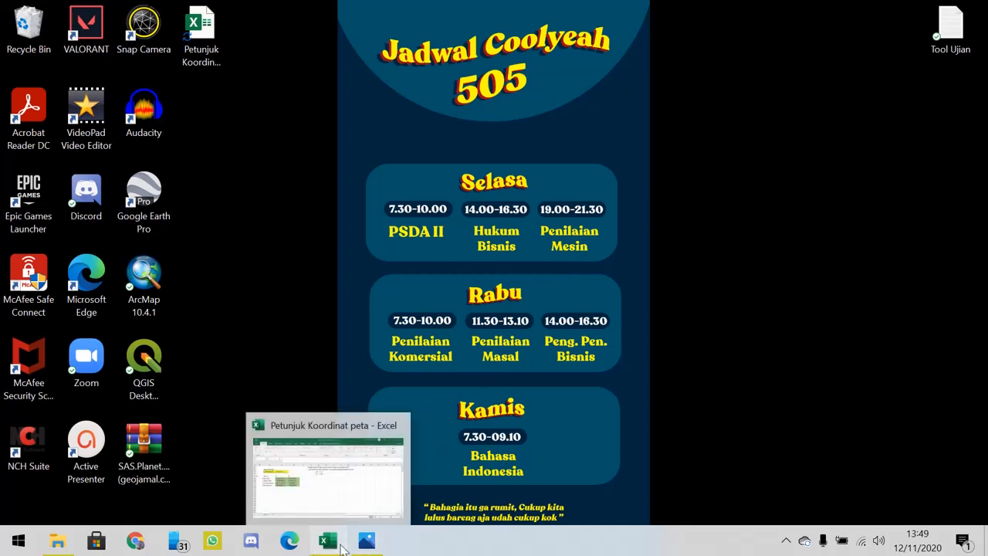
pyautogui.click(349, 498)
pyautogui.click(336, 401)
pyautogui.scroll(-1, 335, 401)
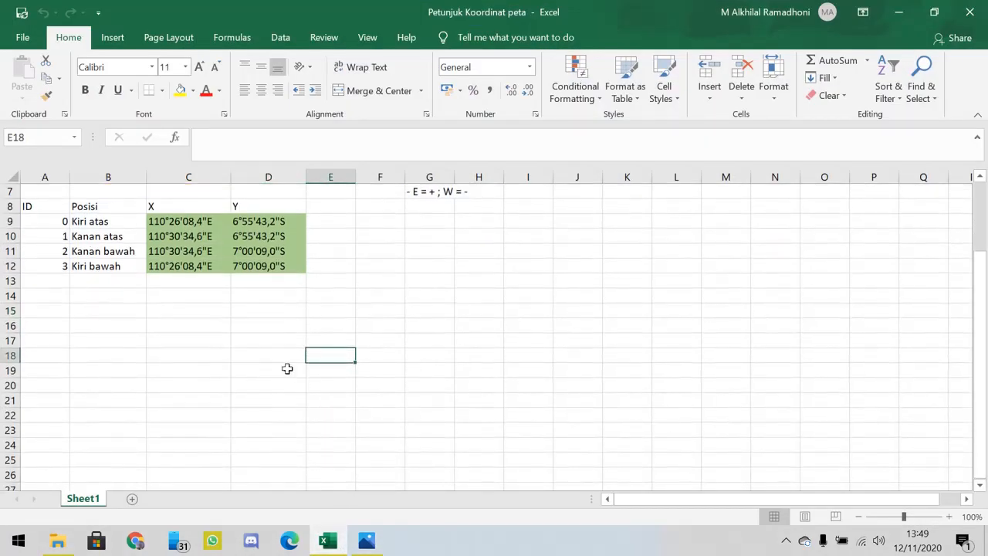
pyautogui.click(280, 351)
pyautogui.click(285, 336)
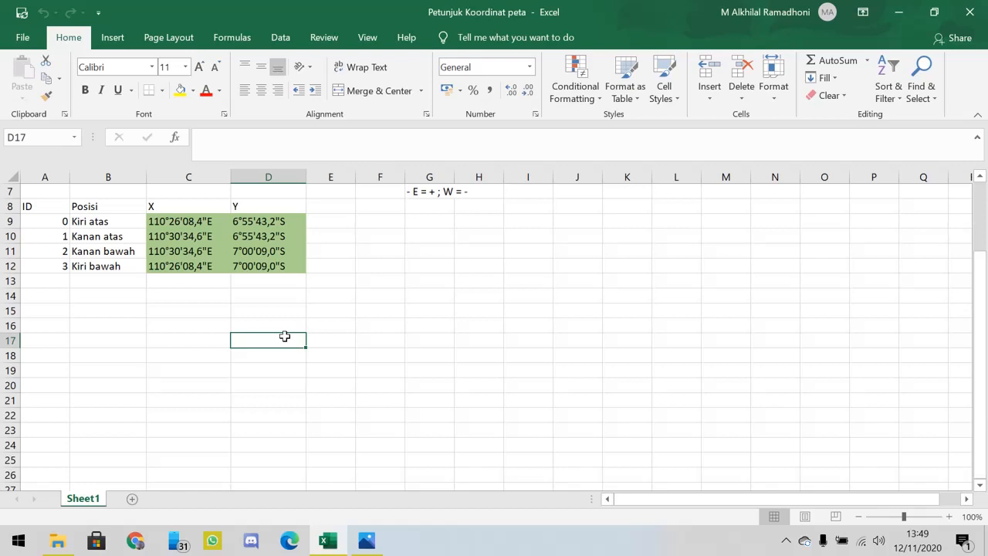
pyautogui.click(294, 384)
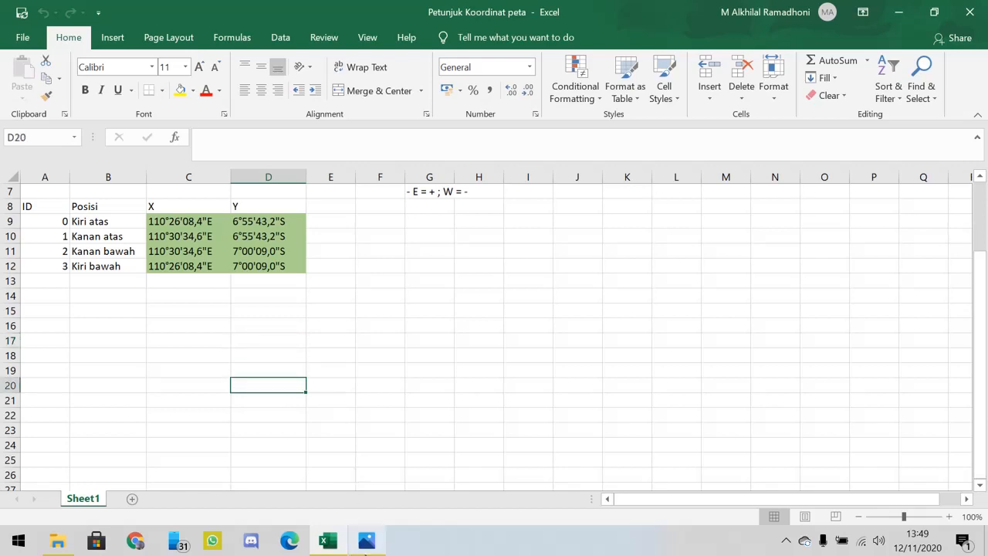
# - Switch to the Genuk.jpg satellite image in Photos and examine the industrial roofs and neighbouring houses at maximum magnification
pyautogui.moveTo(366, 552)
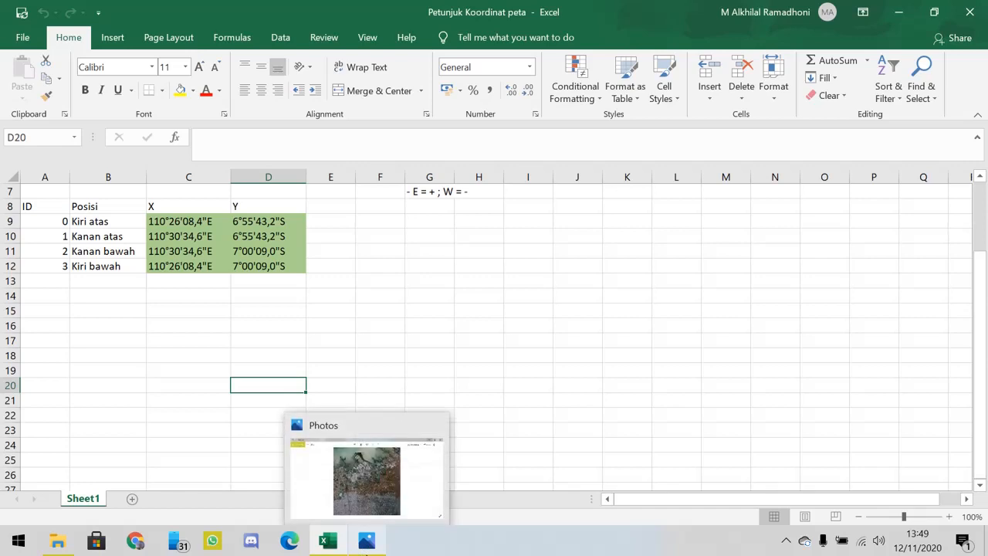
pyautogui.click(389, 502)
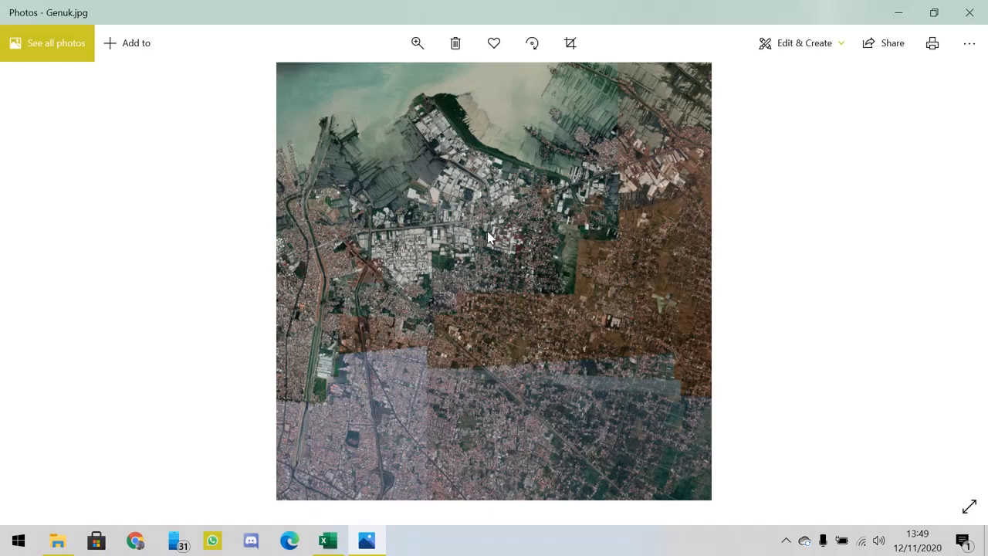
pyautogui.click(417, 42)
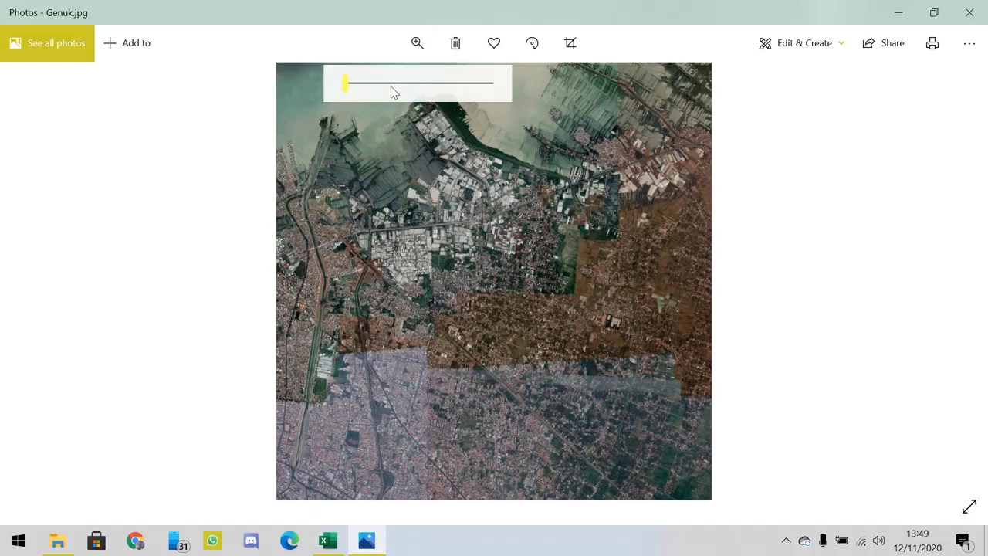
pyautogui.moveTo(351, 91); pyautogui.dragTo(501, 88)
pyautogui.click(417, 43)
pyautogui.click(494, 204)
pyautogui.moveTo(495, 204); pyautogui.dragTo(427, 233)
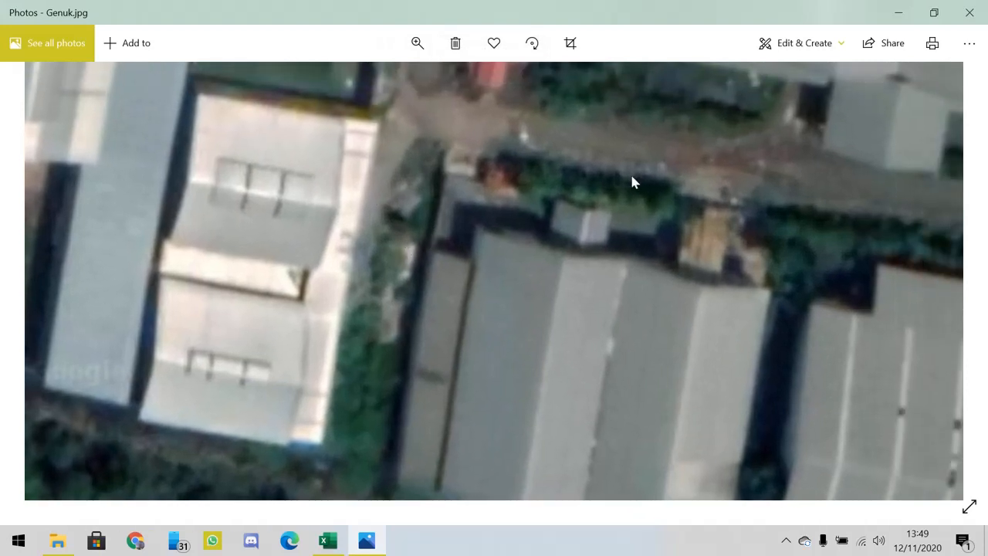
pyautogui.moveTo(631, 176); pyautogui.dragTo(452, 241)
pyautogui.moveTo(559, 209); pyautogui.dragTo(704, 383)
pyautogui.moveTo(421, 145); pyautogui.dragTo(754, 362)
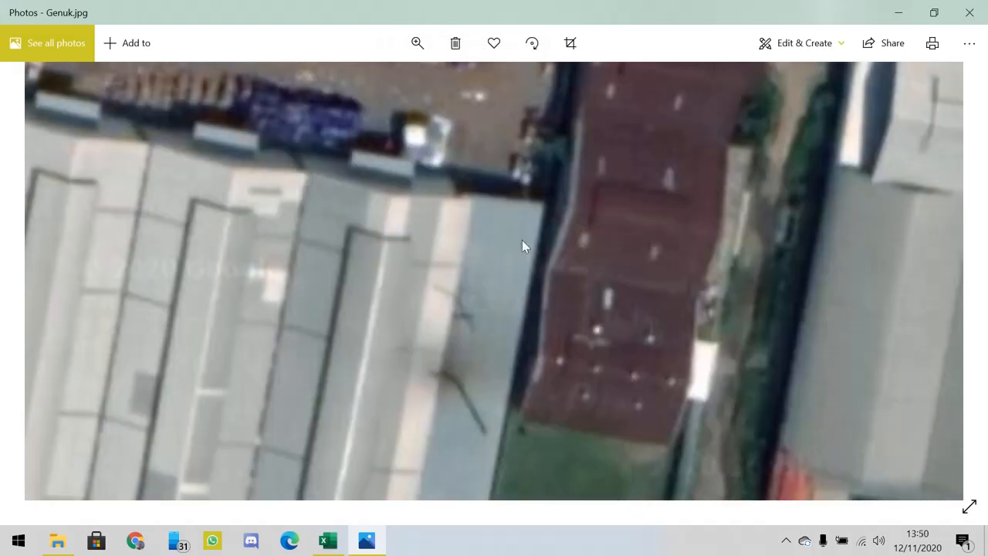
pyautogui.moveTo(522, 241); pyautogui.dragTo(616, 330)
pyautogui.moveTo(392, 171); pyautogui.dragTo(564, 238)
pyautogui.moveTo(255, 152); pyautogui.dragTo(568, 214)
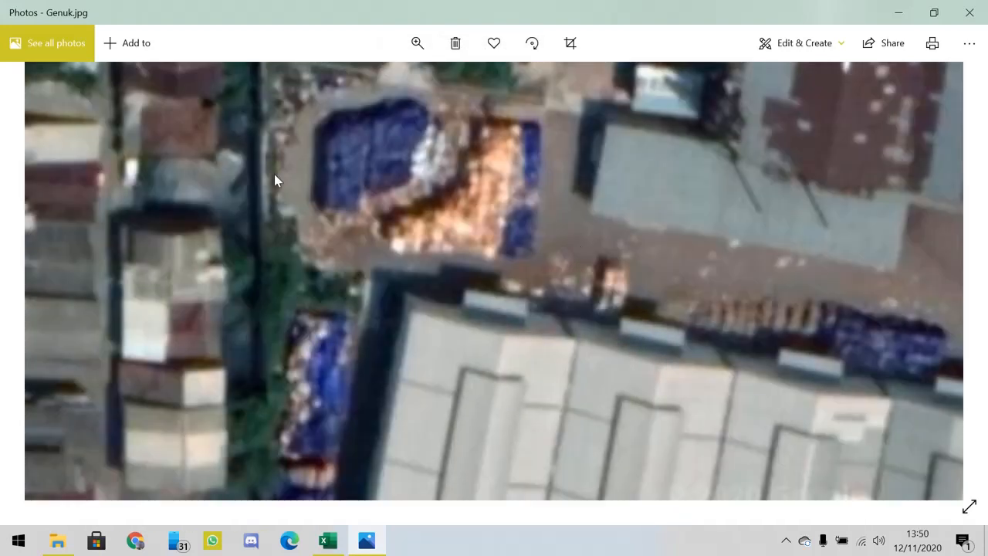
pyautogui.moveTo(274, 174); pyautogui.dragTo(480, 232)
pyautogui.moveTo(374, 261); pyautogui.dragTo(520, 260)
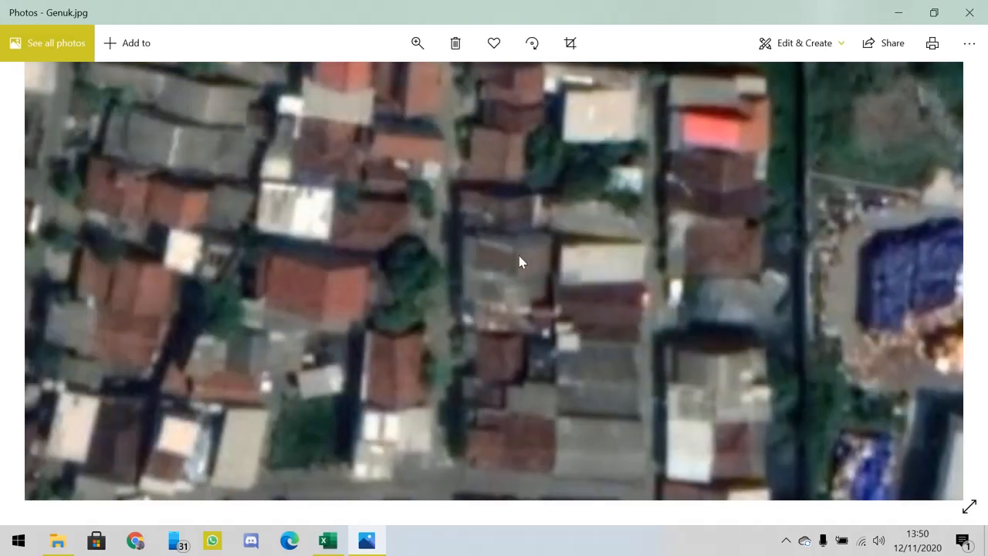
pyautogui.moveTo(259, 68); pyautogui.dragTo(437, 211)
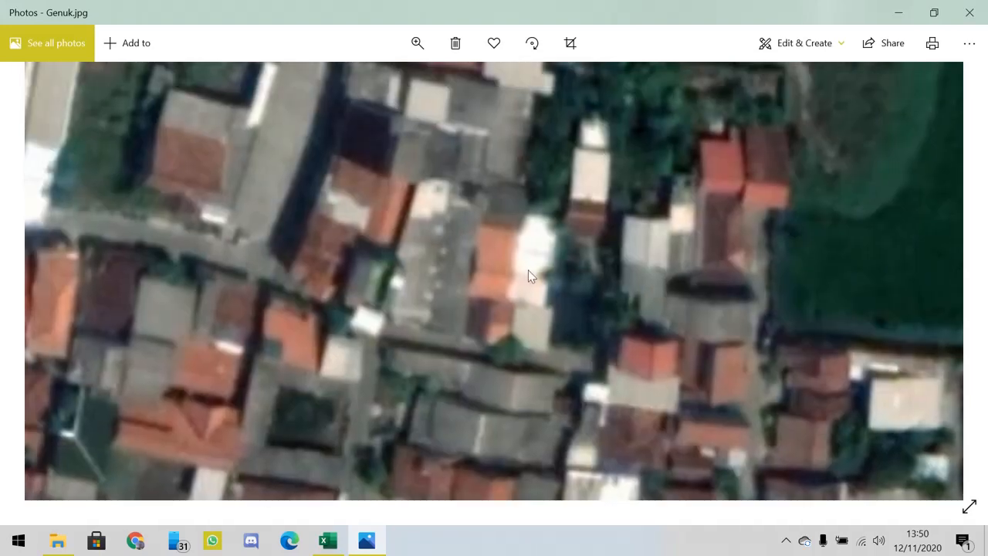
pyautogui.click(417, 42)
pyautogui.moveTo(489, 83); pyautogui.dragTo(334, 86)
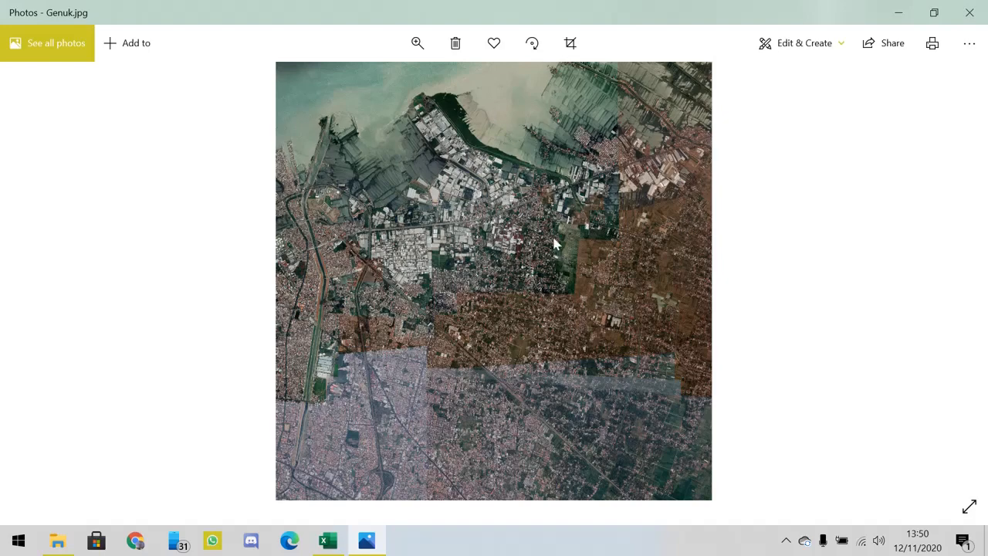
# - Examine the main road and its vehicles in the satellite image up close, then return to the full image
pyautogui.click(417, 44)
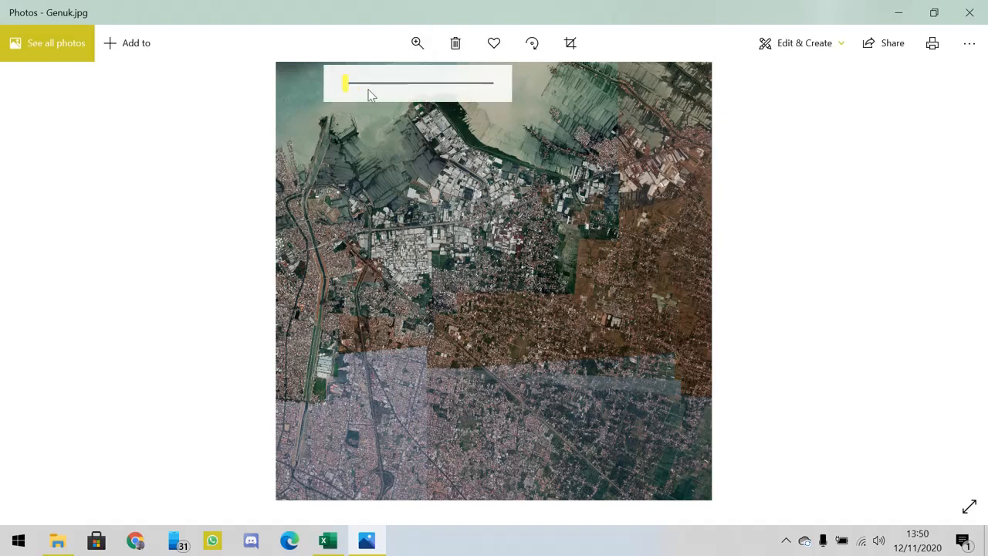
pyautogui.scroll(5, 446, 233)
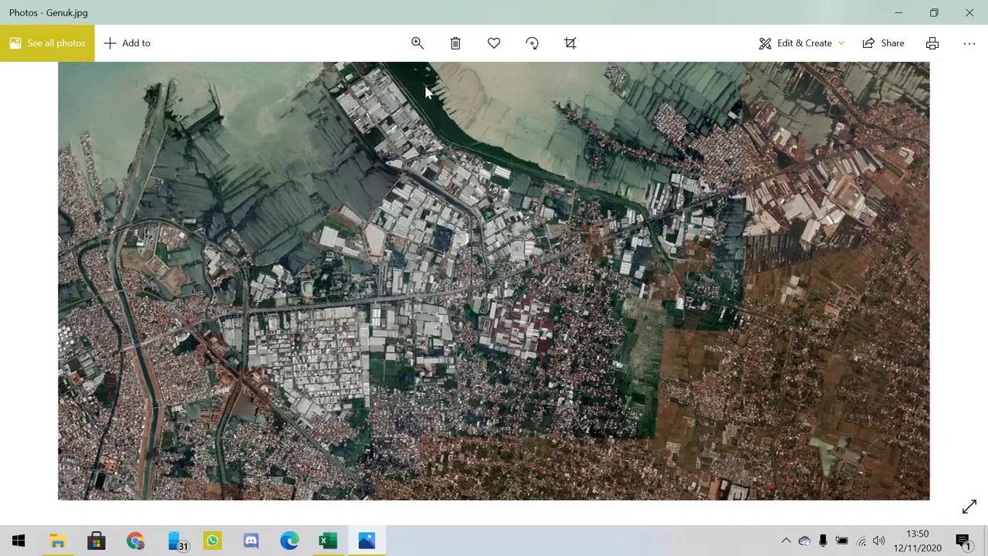
pyautogui.click(417, 43)
pyautogui.moveTo(346, 83); pyautogui.dragTo(518, 84)
pyautogui.moveTo(540, 213); pyautogui.dragTo(488, 212)
pyautogui.moveTo(257, 222); pyautogui.dragTo(563, 230)
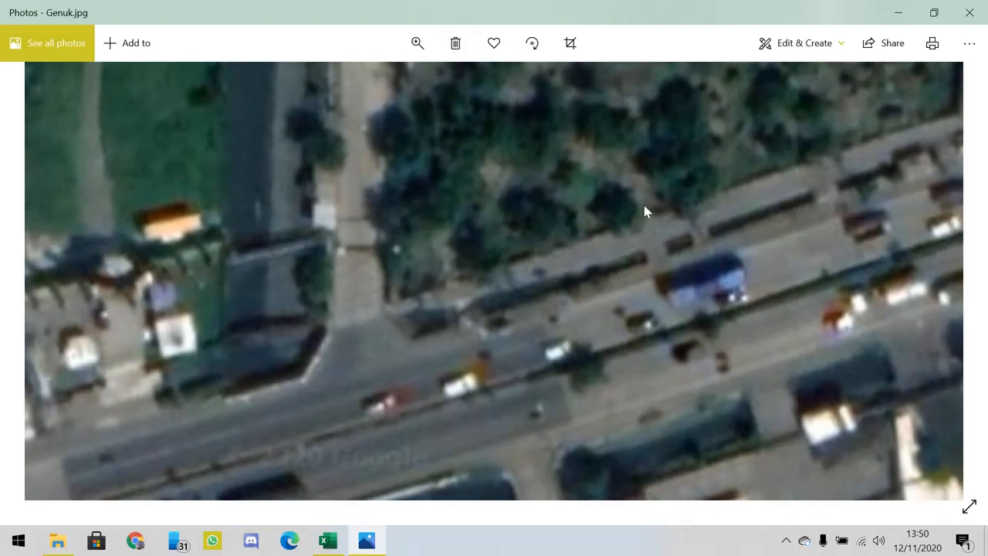
pyautogui.moveTo(615, 199); pyautogui.dragTo(594, 216)
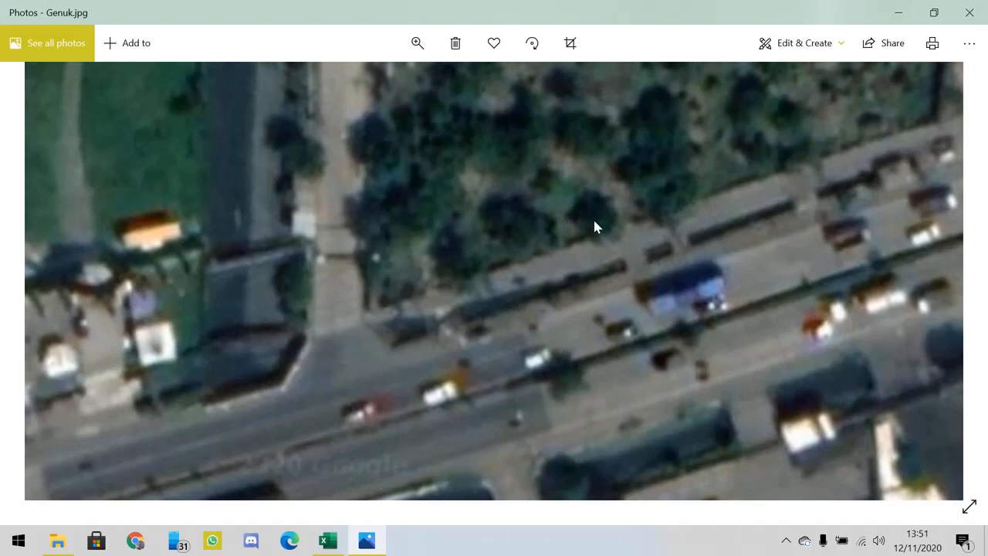
pyautogui.scroll(-5, 593, 220)
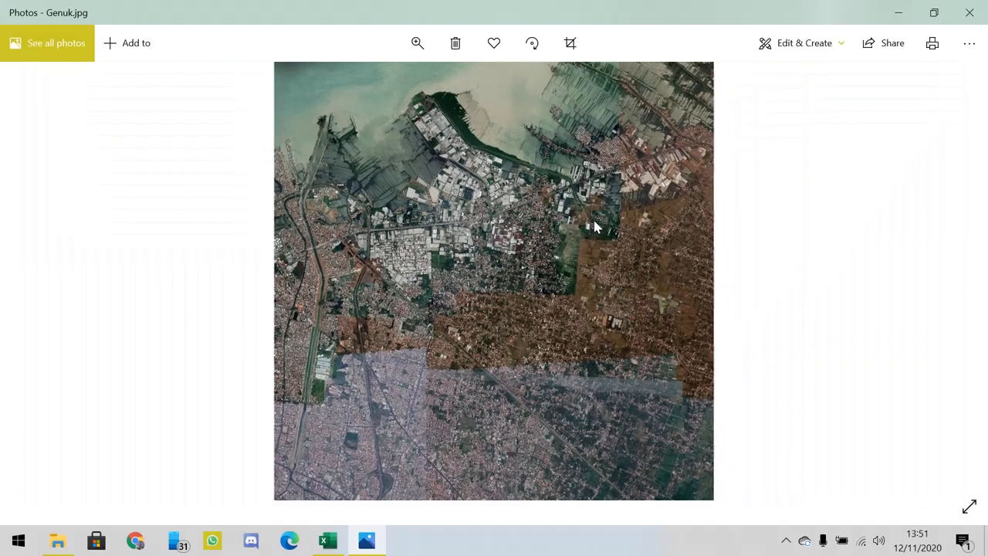
# - Examine the vegetation and ponds beside the housing area in close detail, then return to the full image
pyautogui.scroll(2, 544, 222)
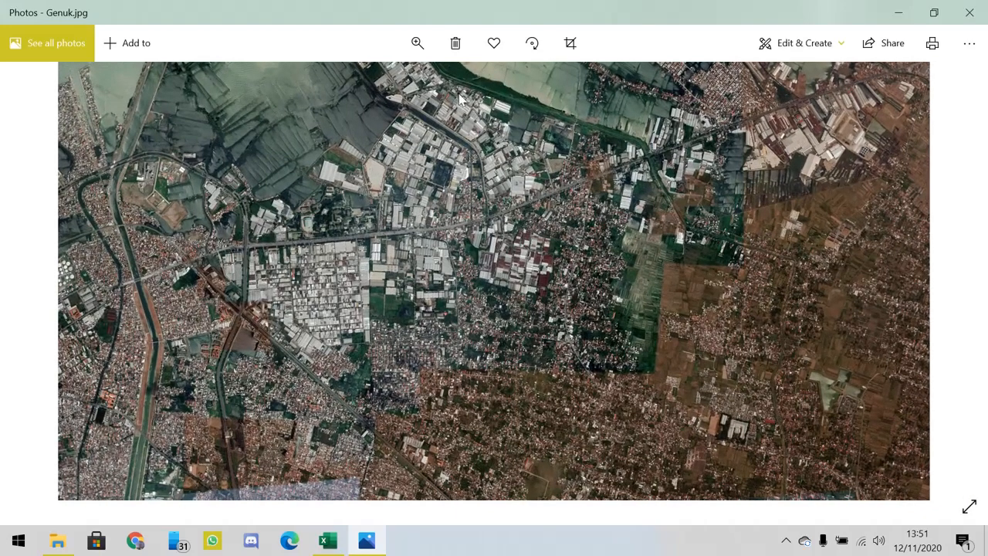
pyautogui.click(417, 44)
pyautogui.moveTo(359, 91); pyautogui.dragTo(437, 92)
pyautogui.moveTo(439, 200); pyautogui.dragTo(515, 99)
pyautogui.moveTo(366, 332); pyautogui.dragTo(602, 227)
pyautogui.moveTo(318, 353); pyautogui.dragTo(401, 302)
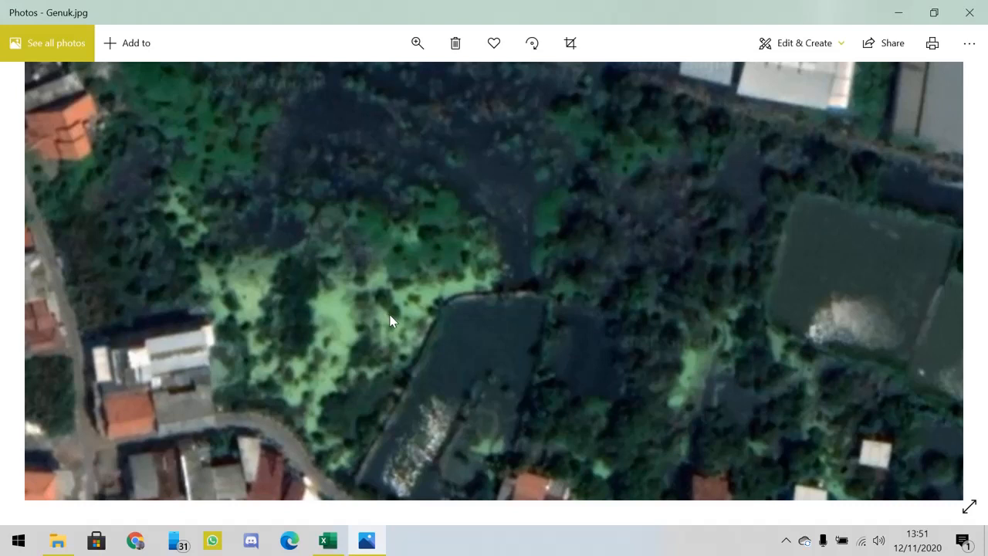
pyautogui.moveTo(400, 255); pyautogui.dragTo(494, 254)
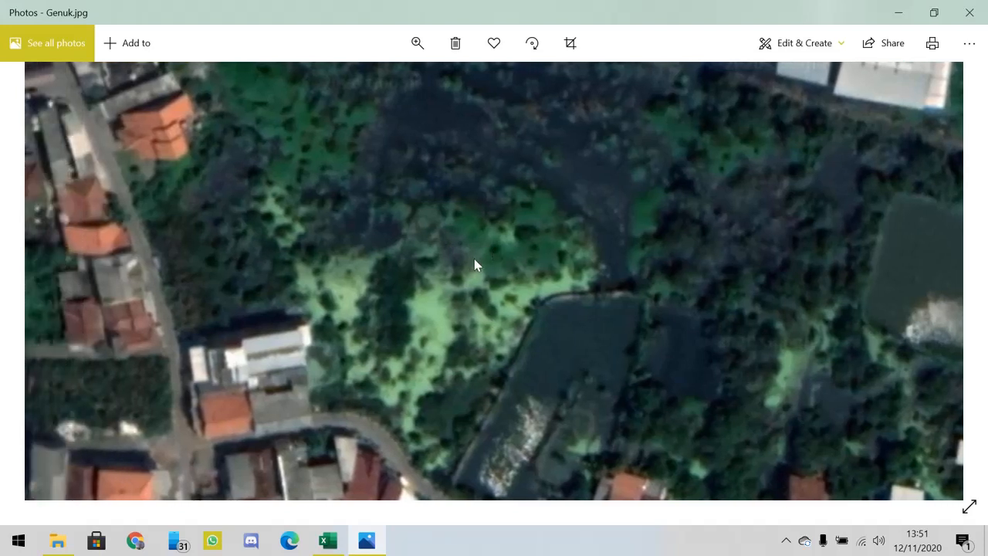
pyautogui.click(416, 42)
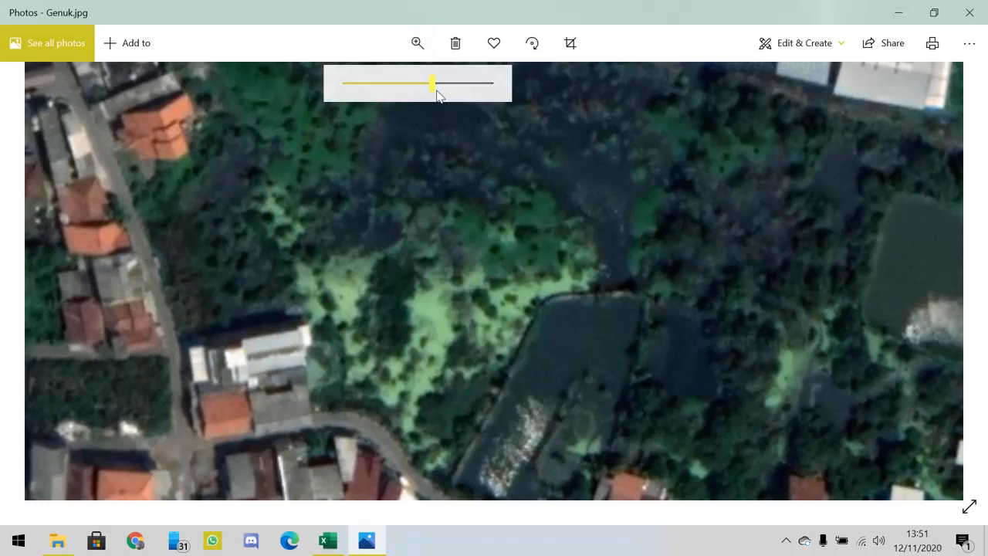
pyautogui.moveTo(440, 91); pyautogui.dragTo(515, 98)
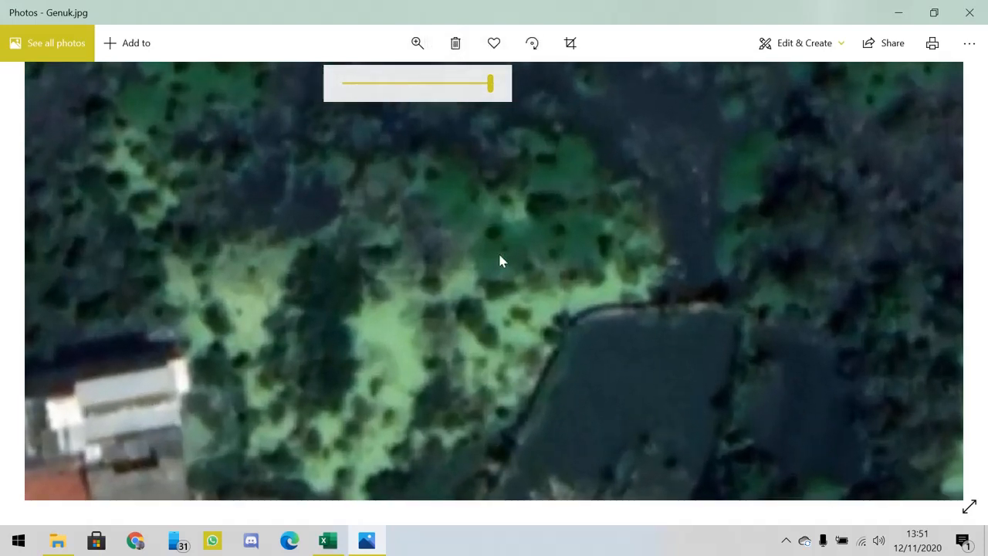
pyautogui.moveTo(499, 260); pyautogui.dragTo(448, 319)
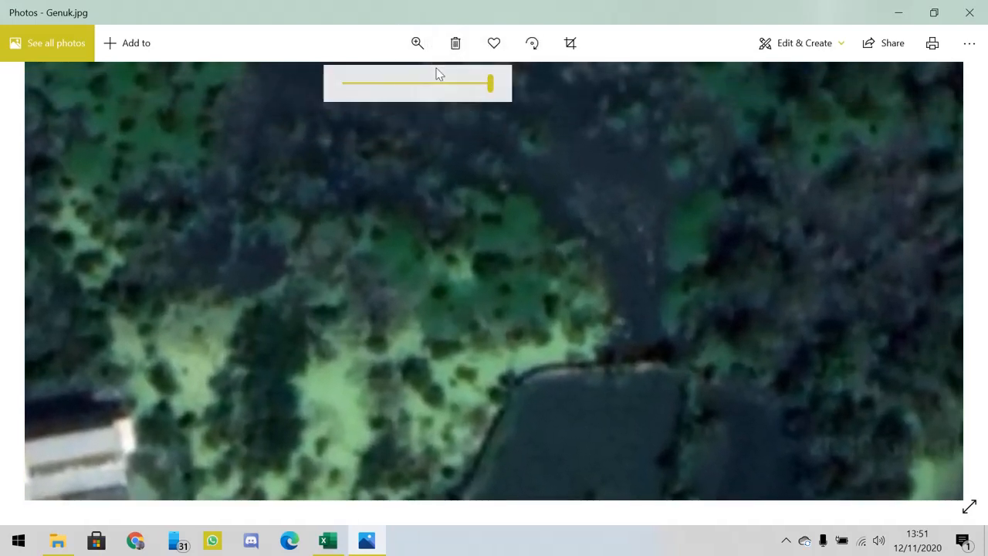
pyautogui.moveTo(491, 95); pyautogui.dragTo(346, 89)
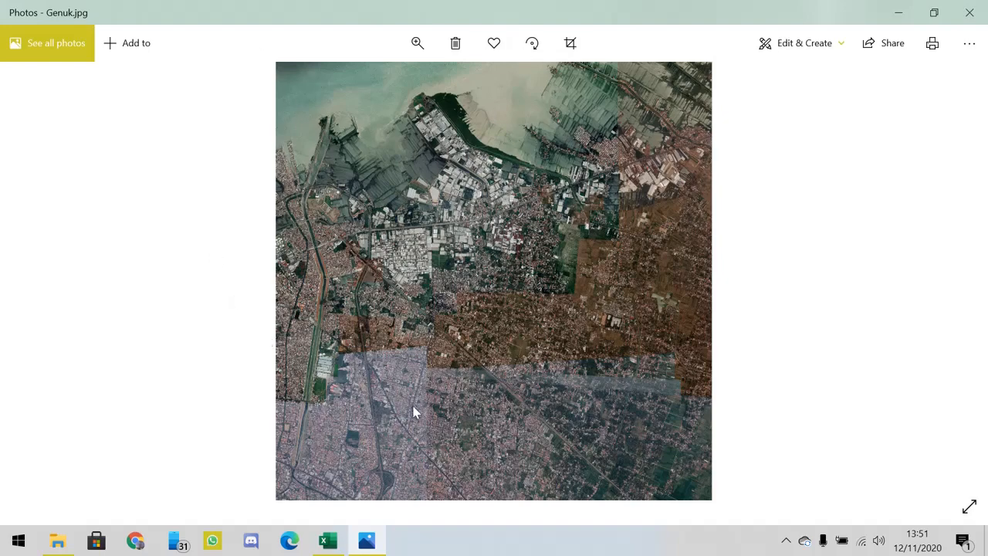
# - Examine the village houses and streets around the image centre at maximum magnification, then return to the full image
pyautogui.click(417, 58)
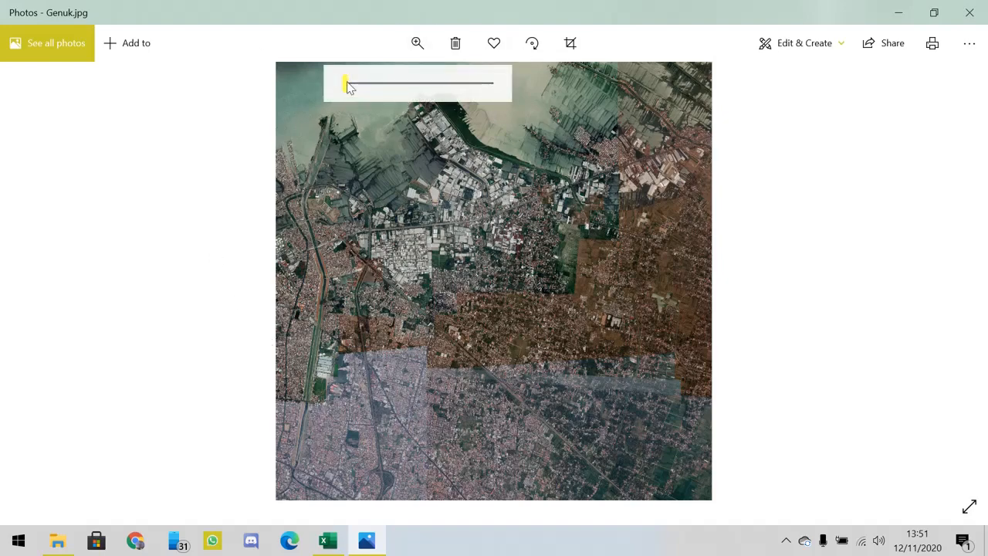
pyautogui.moveTo(348, 86); pyautogui.dragTo(490, 84)
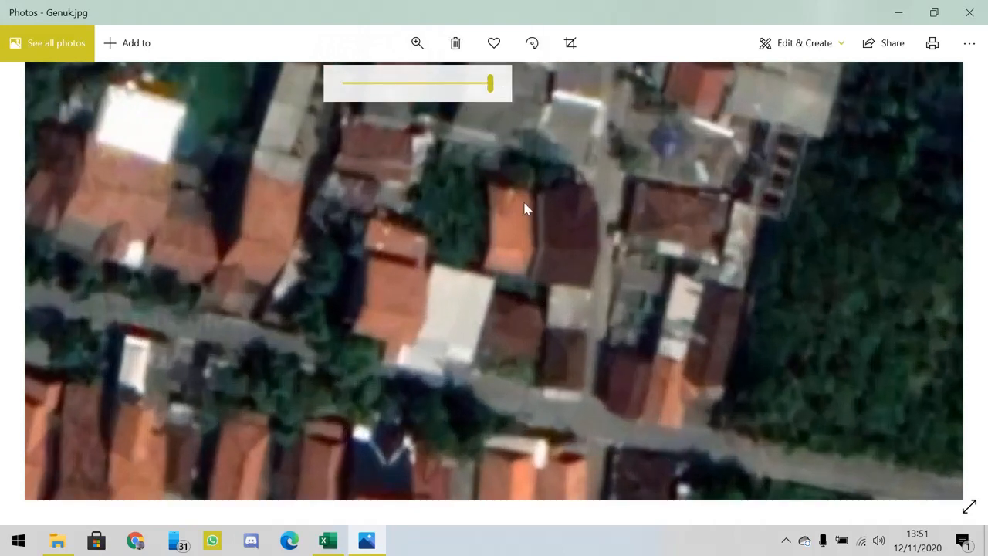
pyautogui.moveTo(525, 206); pyautogui.dragTo(335, 165)
pyautogui.moveTo(761, 286); pyautogui.dragTo(659, 229)
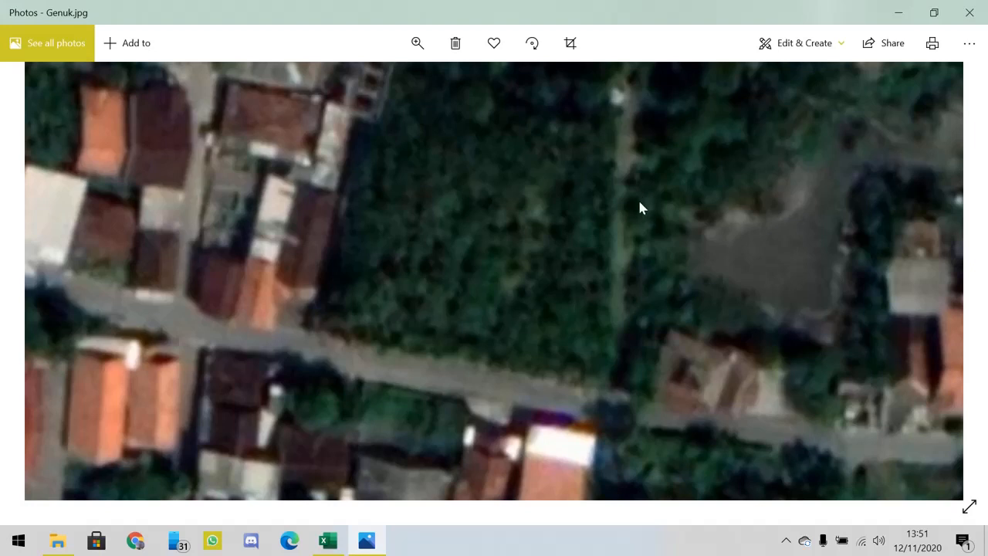
pyautogui.moveTo(253, 346); pyautogui.dragTo(650, 227)
pyautogui.moveTo(399, 260); pyautogui.dragTo(682, 265)
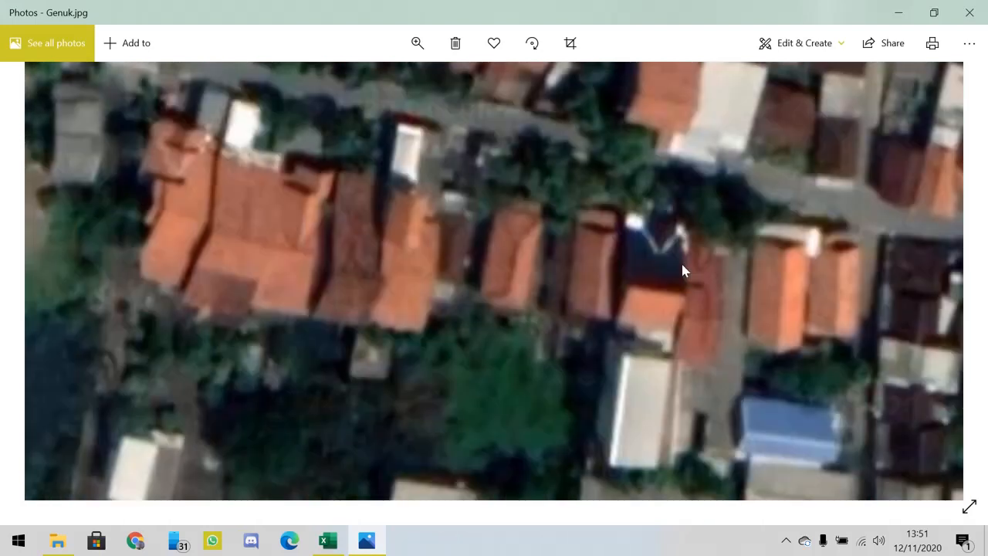
pyautogui.moveTo(456, 208); pyautogui.dragTo(637, 283)
pyautogui.moveTo(447, 178); pyautogui.dragTo(712, 265)
pyautogui.moveTo(481, 225); pyautogui.dragTo(571, 280)
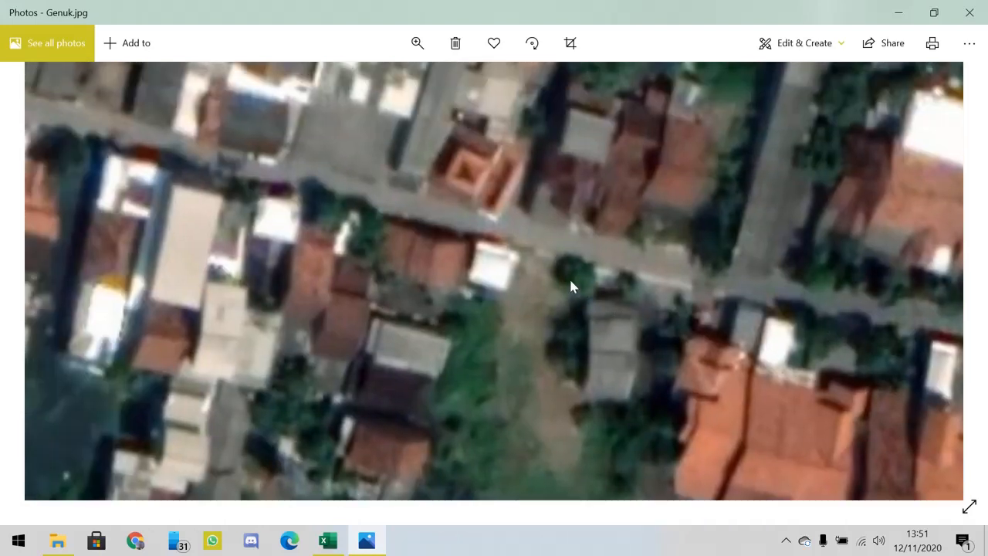
pyautogui.moveTo(555, 242); pyautogui.dragTo(541, 294)
pyautogui.moveTo(504, 254); pyautogui.dragTo(518, 271)
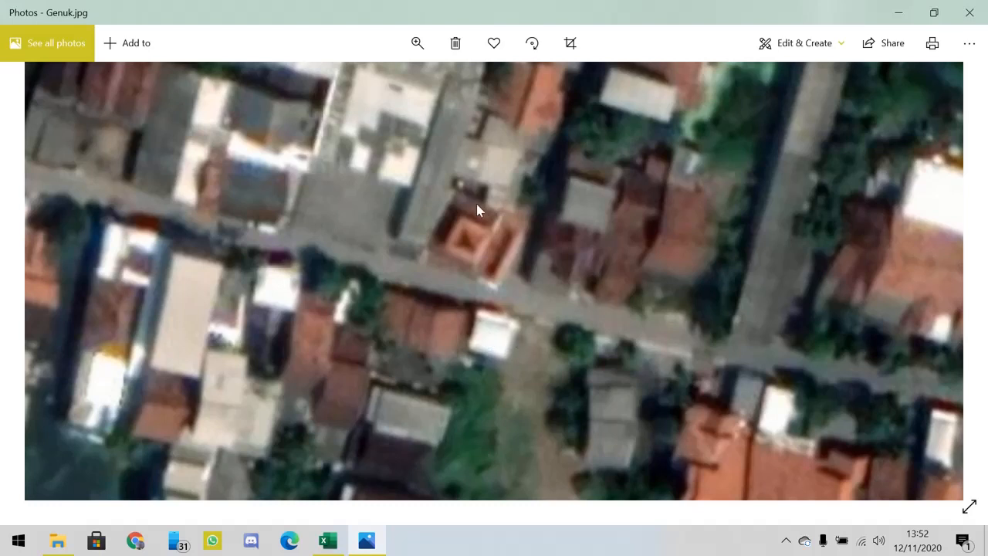
pyautogui.click(418, 43)
pyautogui.moveTo(492, 87); pyautogui.dragTo(341, 103)
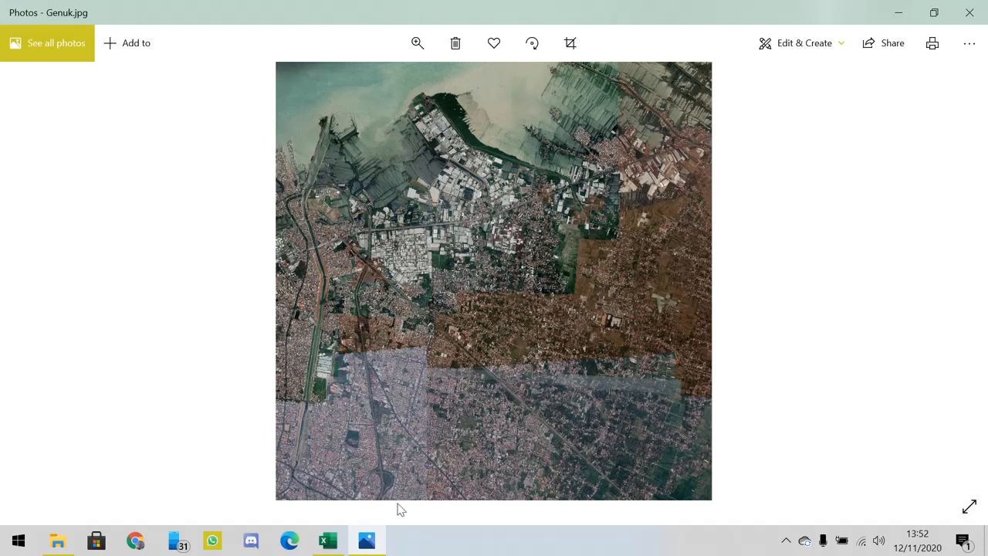
# - Return to the coordinate workbook in Excel and review the corner positions with their X and Y values
pyautogui.click(346, 542)
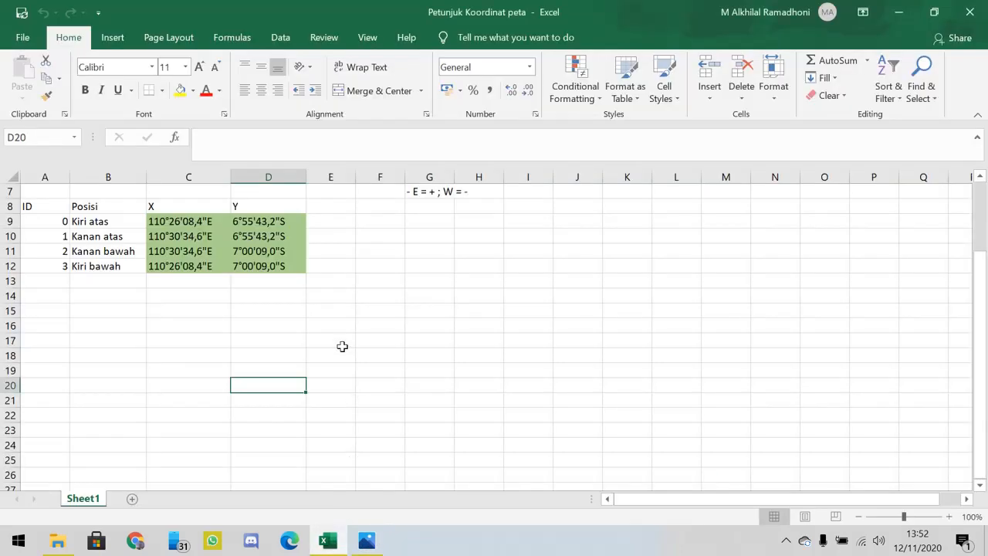
pyautogui.click(330, 311)
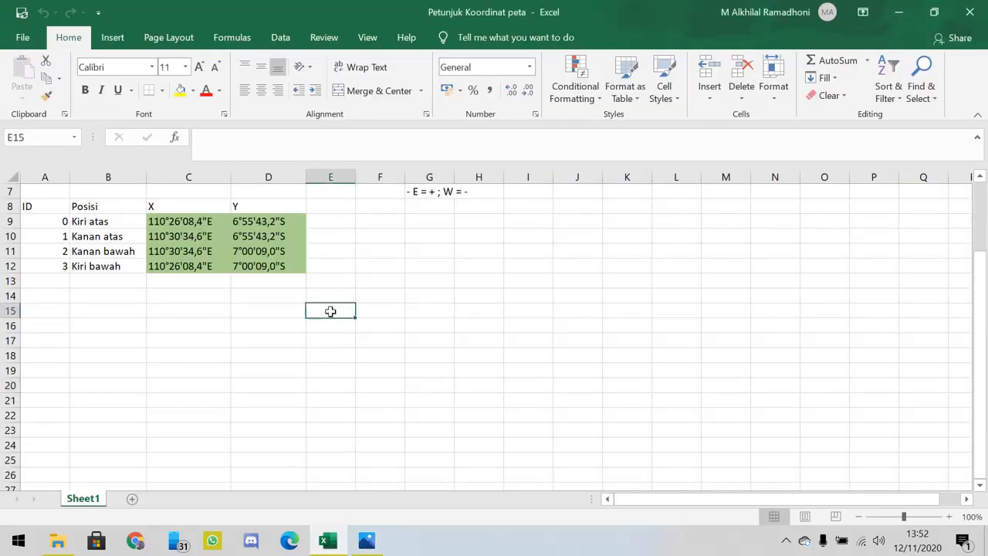
pyautogui.click(279, 293)
pyautogui.click(280, 314)
pyautogui.click(184, 294)
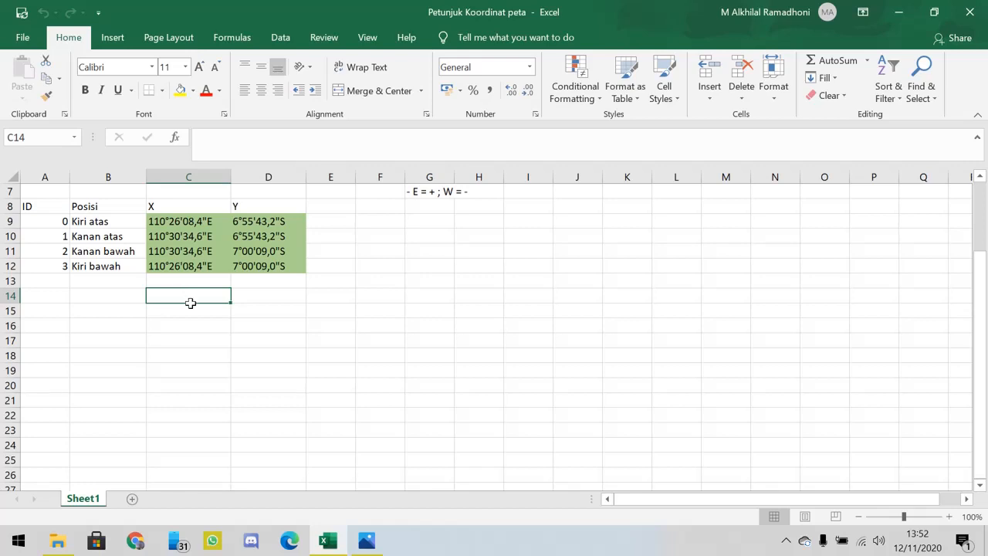
# - Examine the yellow Kiri Atas input cells B3 and C3, which hold the upper-left corner's longitude and latitude
pyautogui.scroll(2, 190, 303)
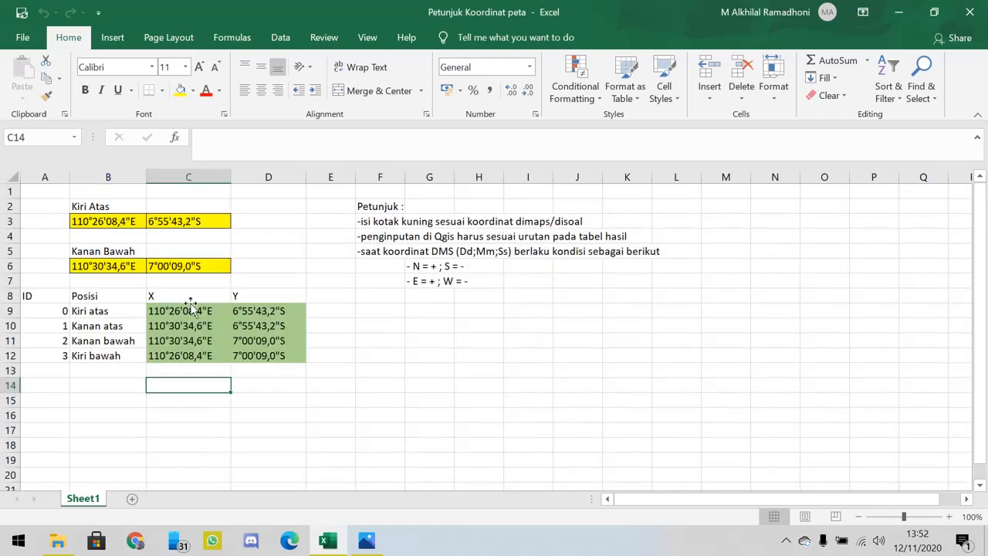
pyautogui.click(107, 222)
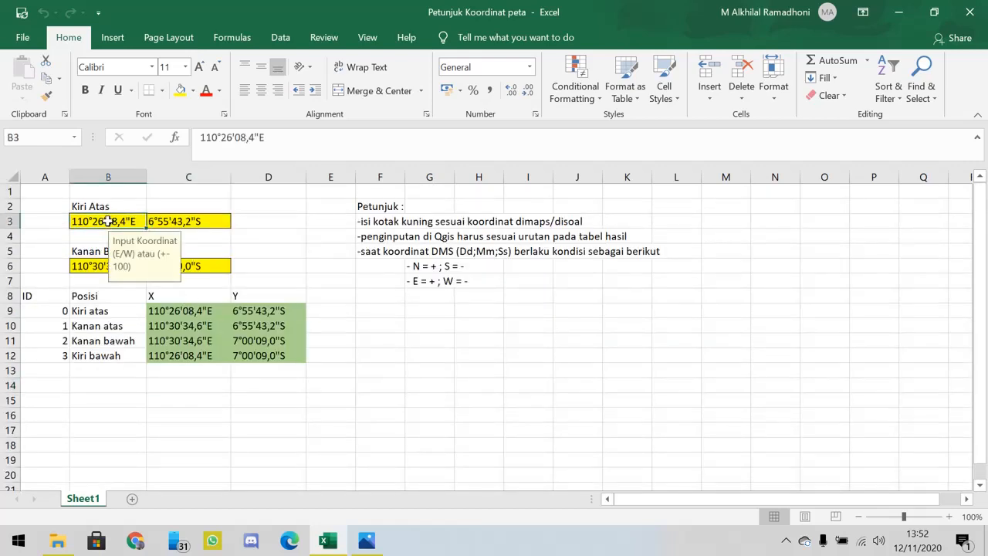
pyautogui.click(292, 223)
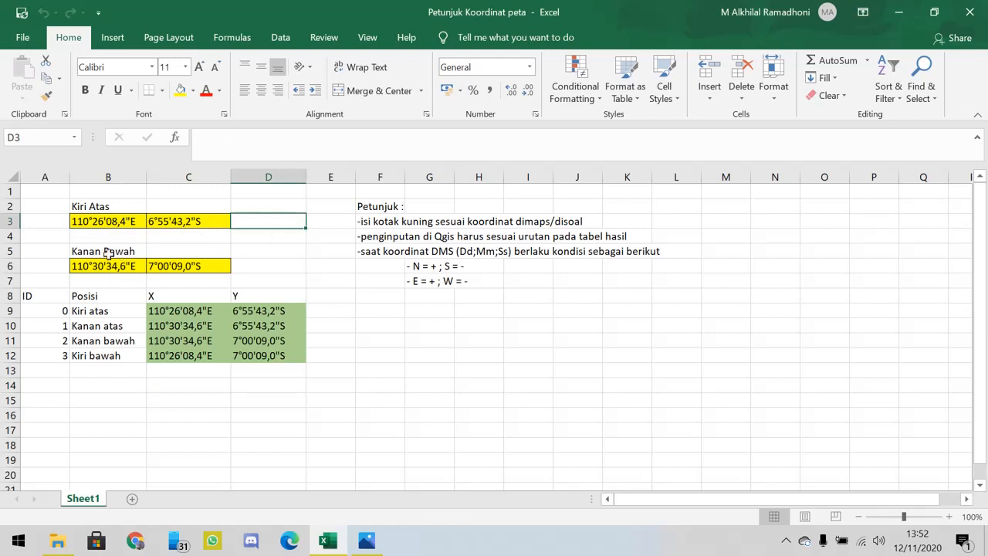
pyautogui.click(116, 223)
pyautogui.click(162, 222)
pyautogui.click(94, 216)
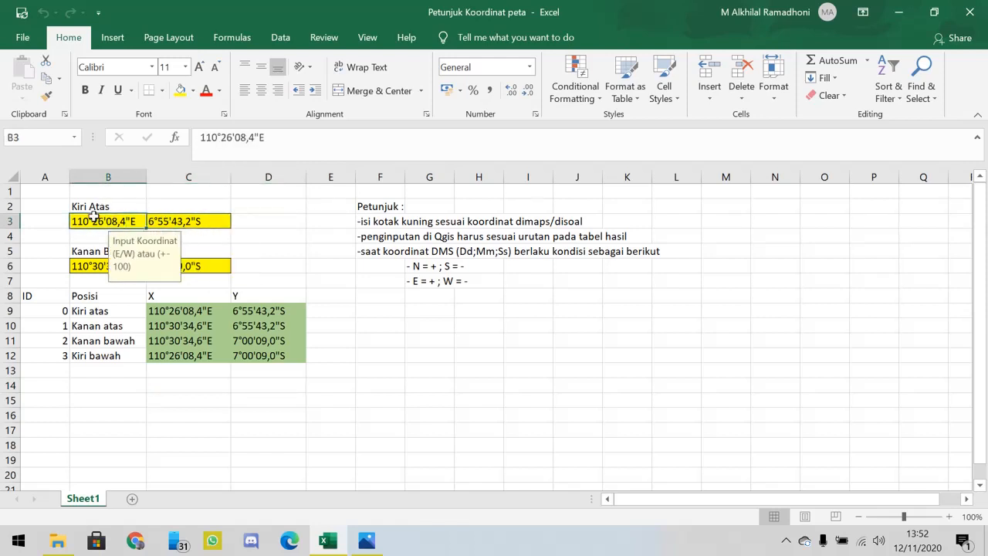
pyautogui.click(103, 206)
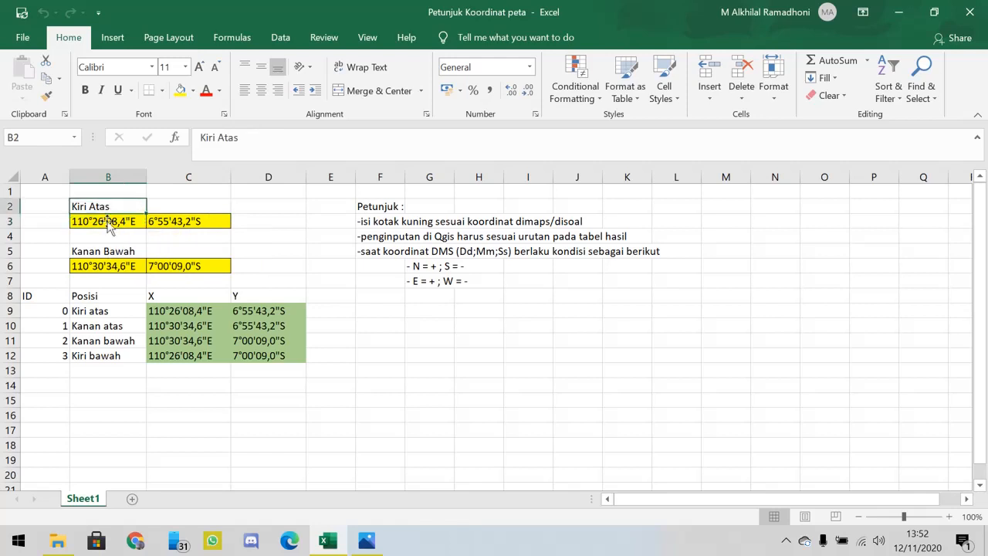
# - Examine the Kanan Bawah label and its yellow input cells B6 and C6 for the lower-right corner
pyautogui.click(112, 251)
pyautogui.click(108, 265)
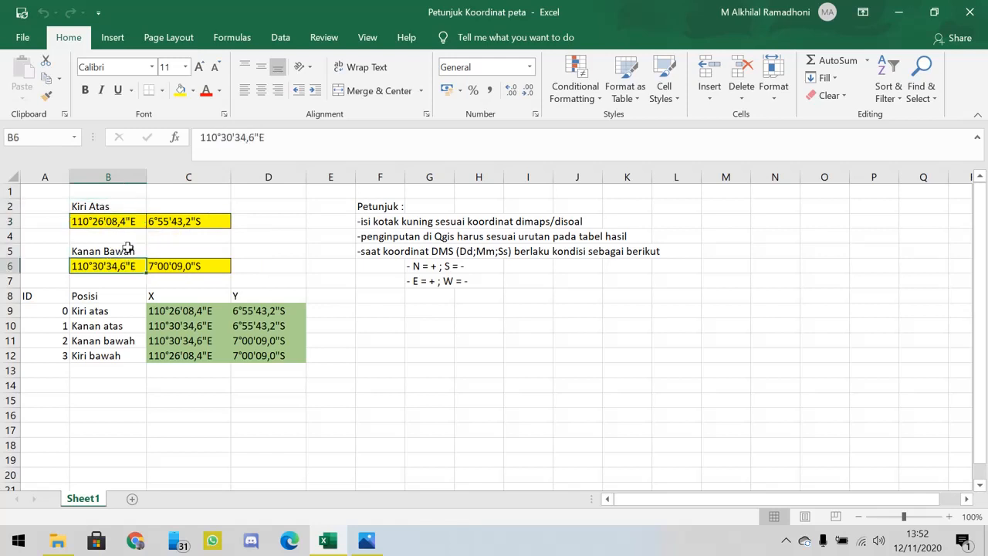
pyautogui.click(126, 253)
pyautogui.click(129, 263)
pyautogui.click(126, 253)
pyautogui.click(128, 264)
pyautogui.click(127, 251)
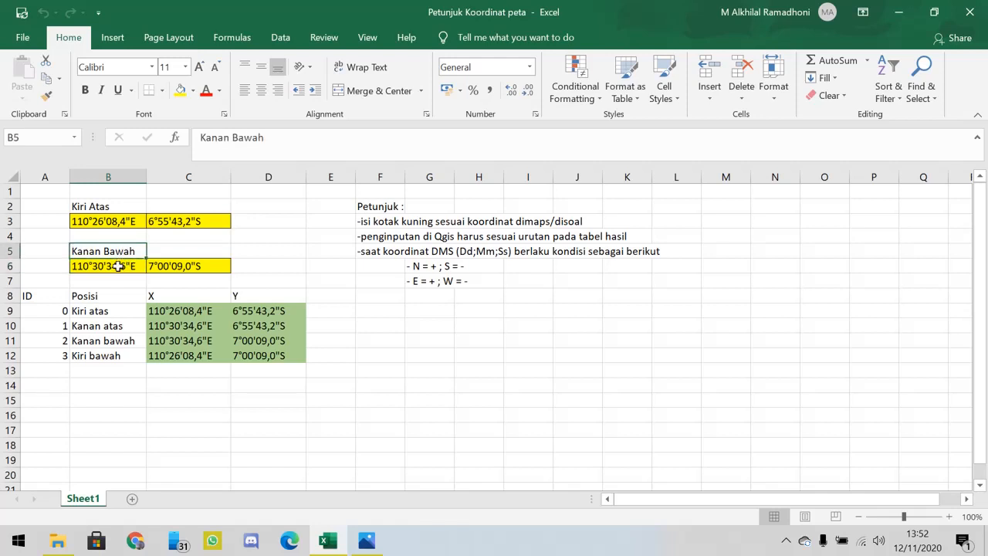
pyautogui.click(117, 265)
pyautogui.click(127, 253)
pyautogui.click(136, 263)
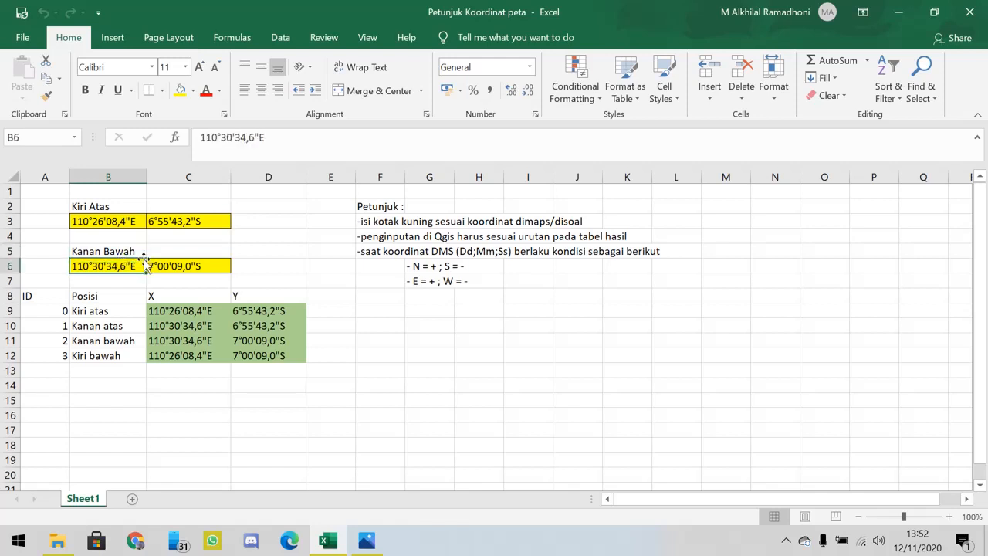
pyautogui.click(177, 269)
# - Compare the Kiri Atas coordinates with the Genuk.jpg image in Photos, then return to the Excel workbook
pyautogui.click(122, 225)
pyautogui.click(146, 222)
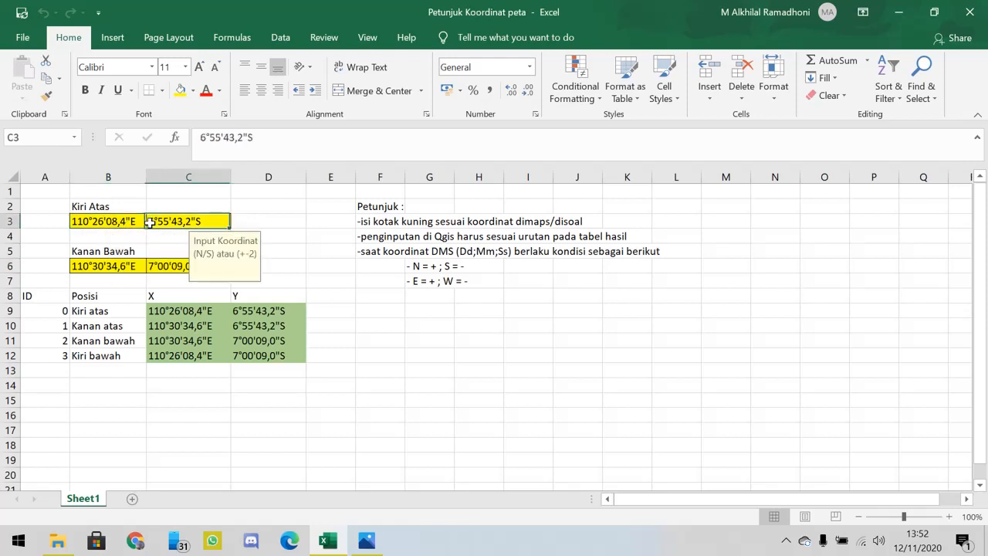
pyautogui.click(367, 540)
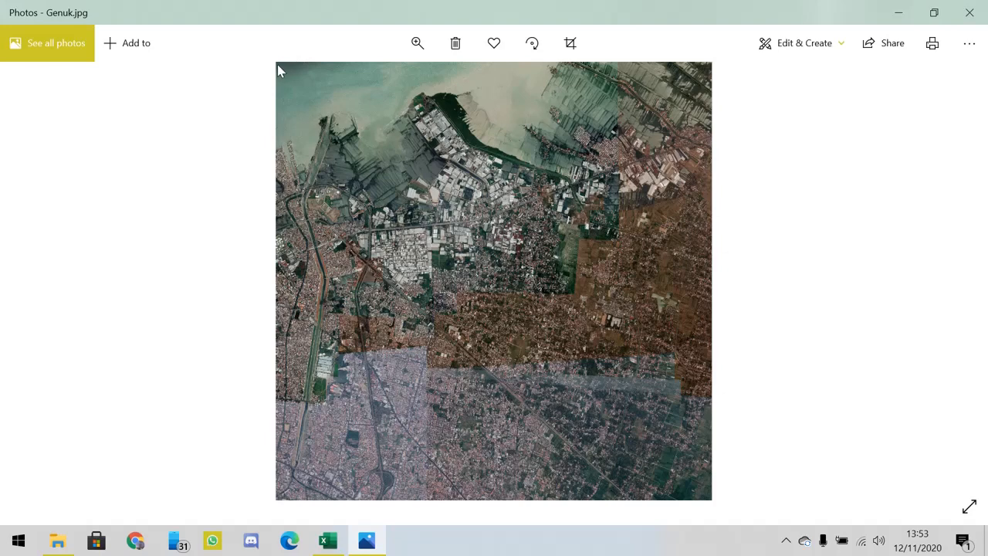
pyautogui.click(335, 543)
# - Recheck the longitude and latitude entries of both yellow coordinate pairs, Kiri Atas and Kanan Bawah
pyautogui.click(105, 223)
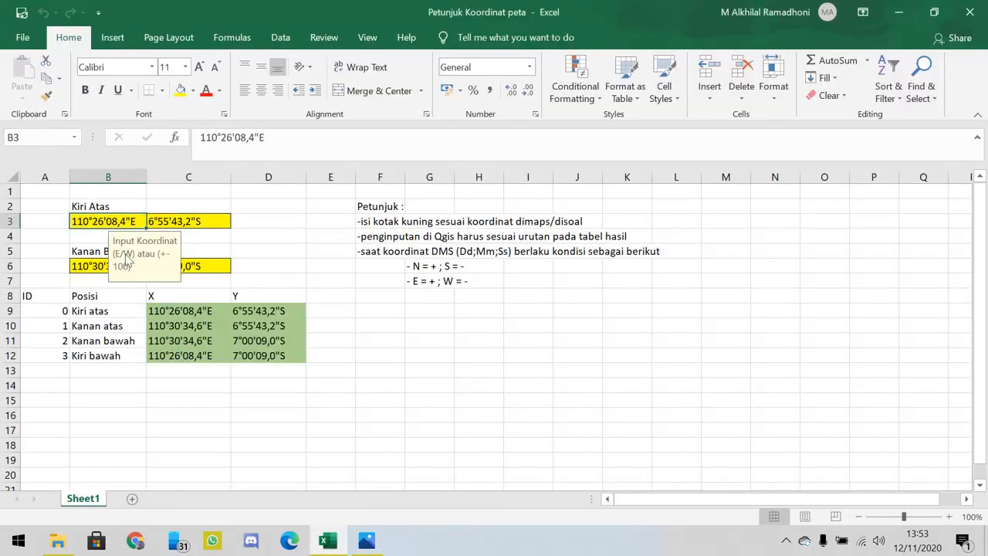
pyautogui.click(108, 266)
pyautogui.click(182, 268)
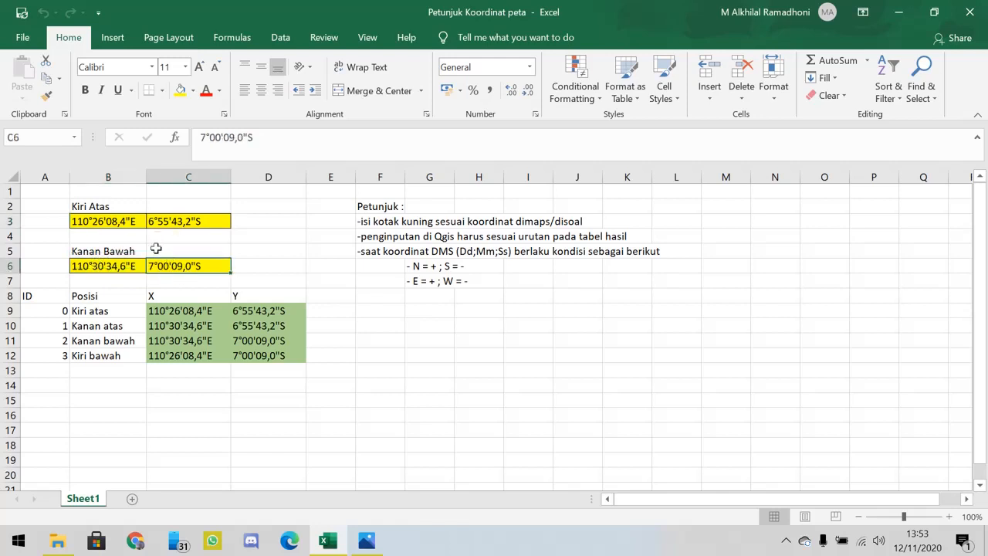
pyautogui.click(129, 221)
pyautogui.click(182, 222)
pyautogui.click(127, 224)
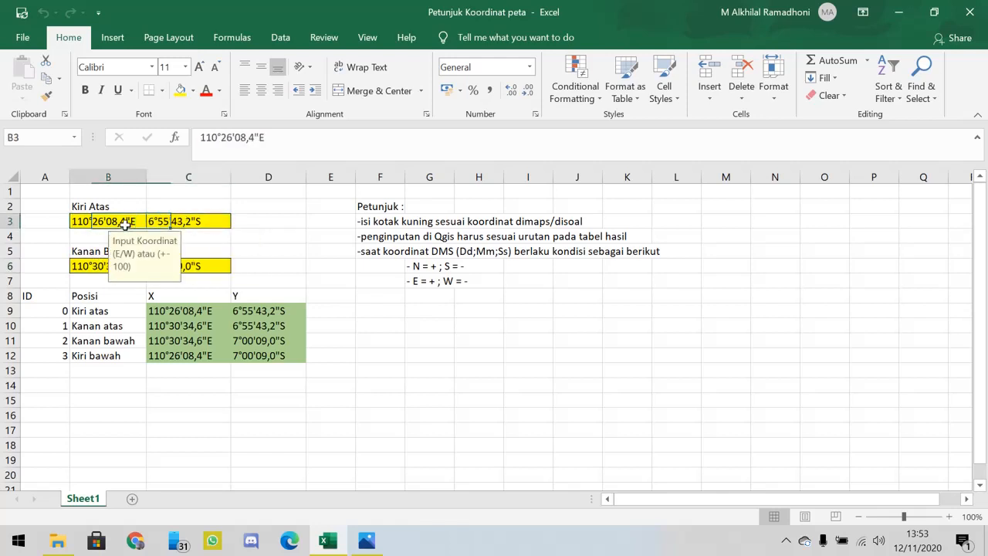
pyautogui.click(199, 271)
pyautogui.click(121, 264)
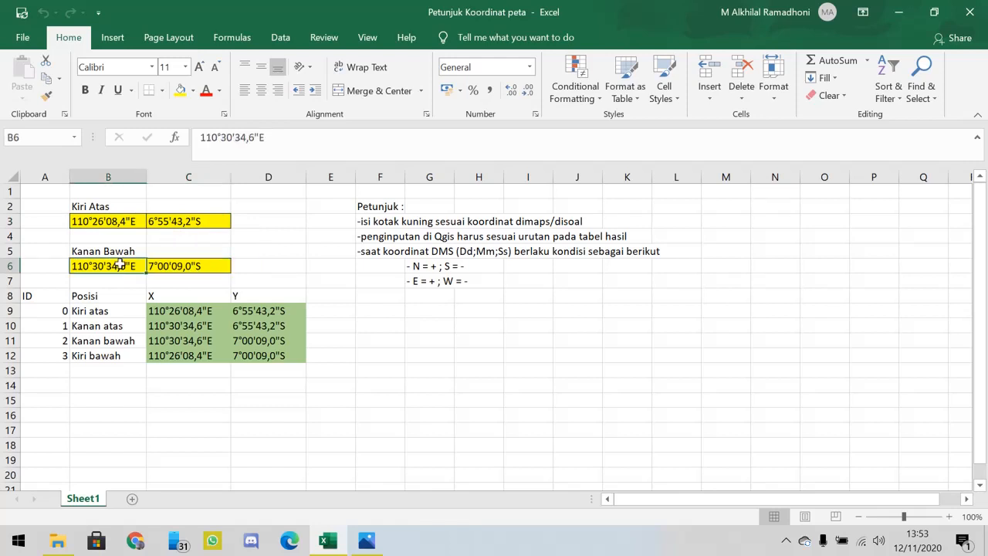
pyautogui.click(171, 224)
pyautogui.click(129, 223)
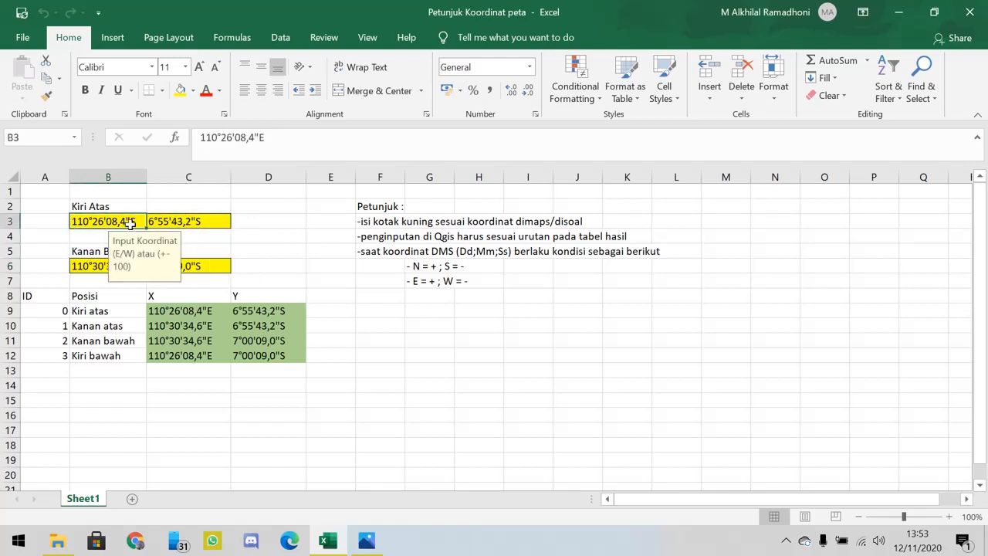
# - Review the green result table in C9:D12, matching the corner positions to their X values and cell references
pyautogui.click(176, 311)
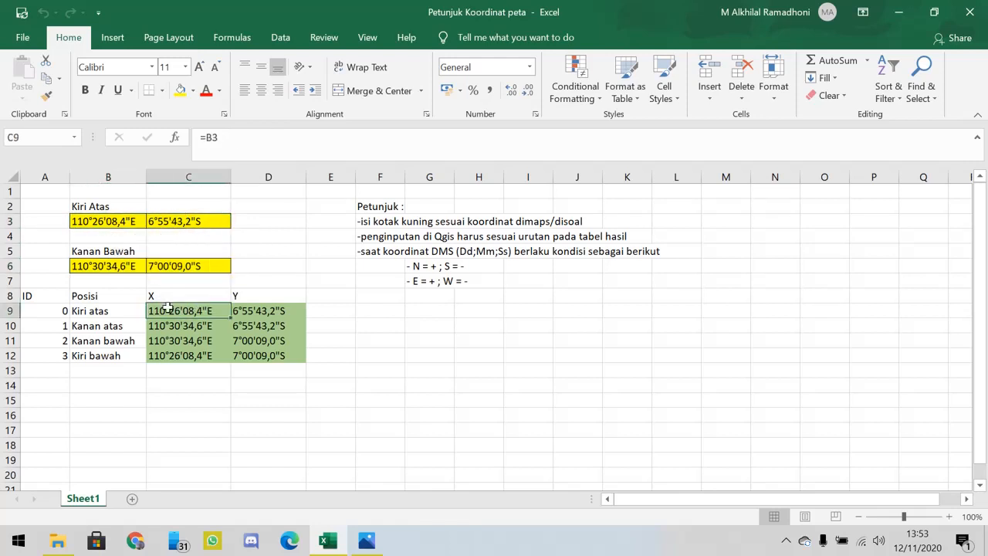
pyautogui.moveTo(173, 313); pyautogui.dragTo(278, 351)
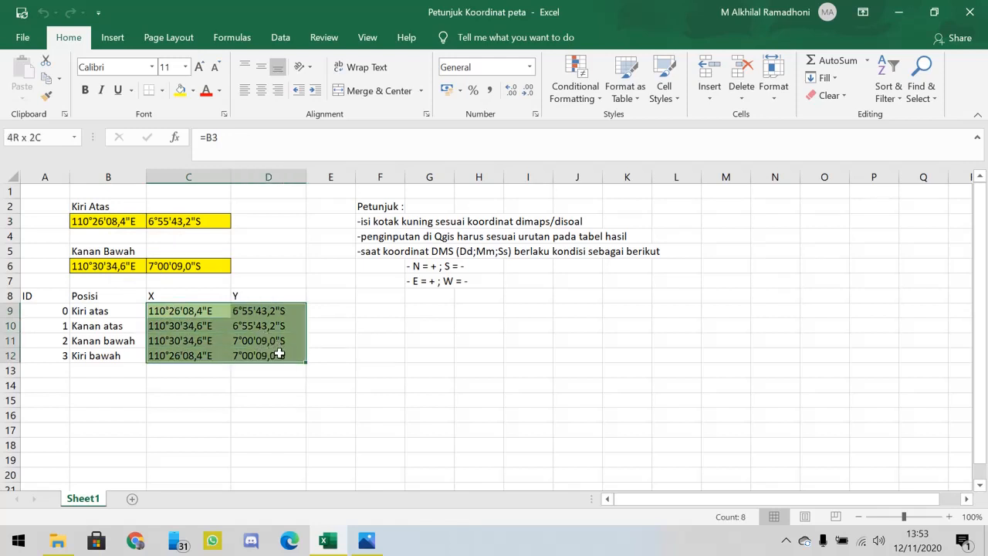
pyautogui.click(137, 321)
pyautogui.click(109, 310)
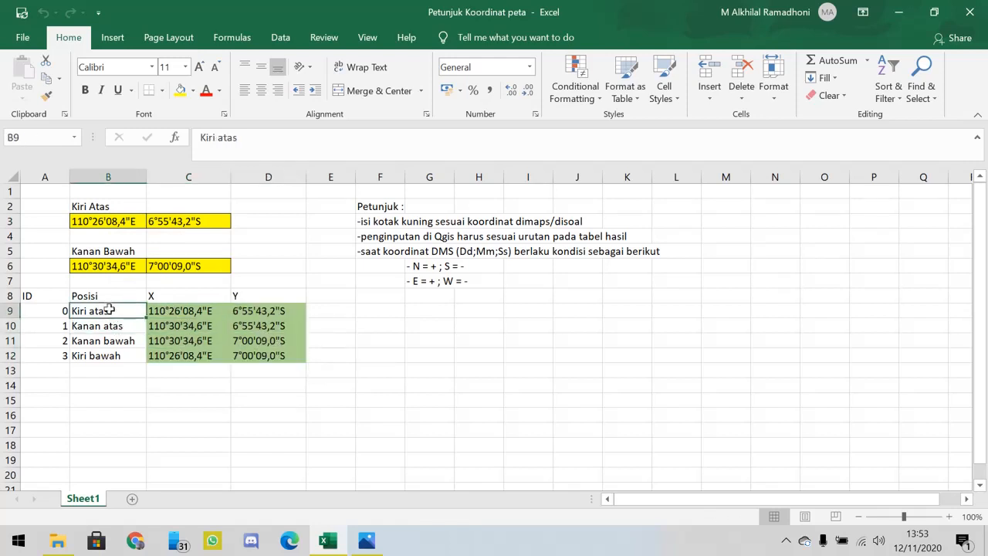
pyautogui.click(112, 324)
pyautogui.click(115, 311)
pyautogui.click(182, 313)
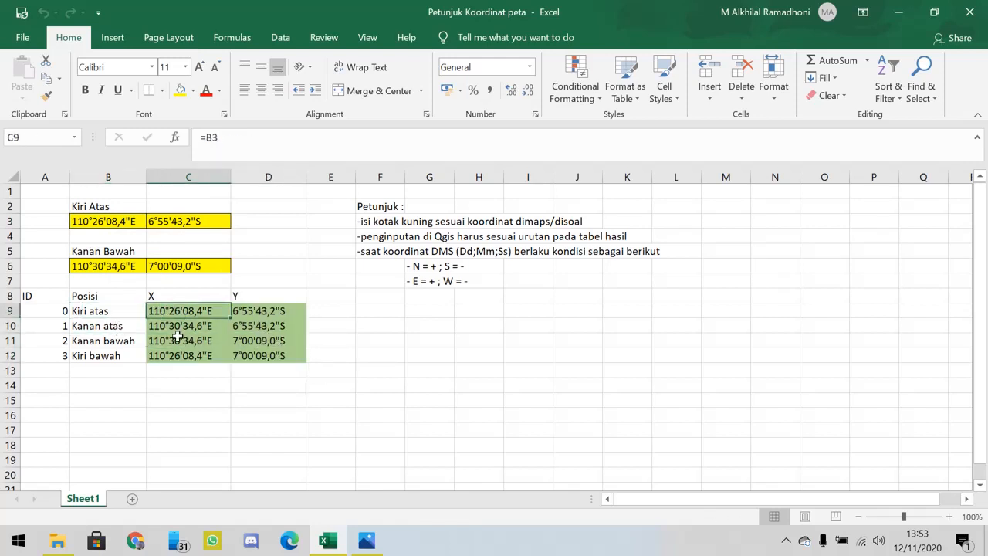
pyautogui.click(180, 338)
# - Close the Genuk.jpg image, clear the workbook from view and launch QGIS Desktop 3.10.10
pyautogui.click(367, 541)
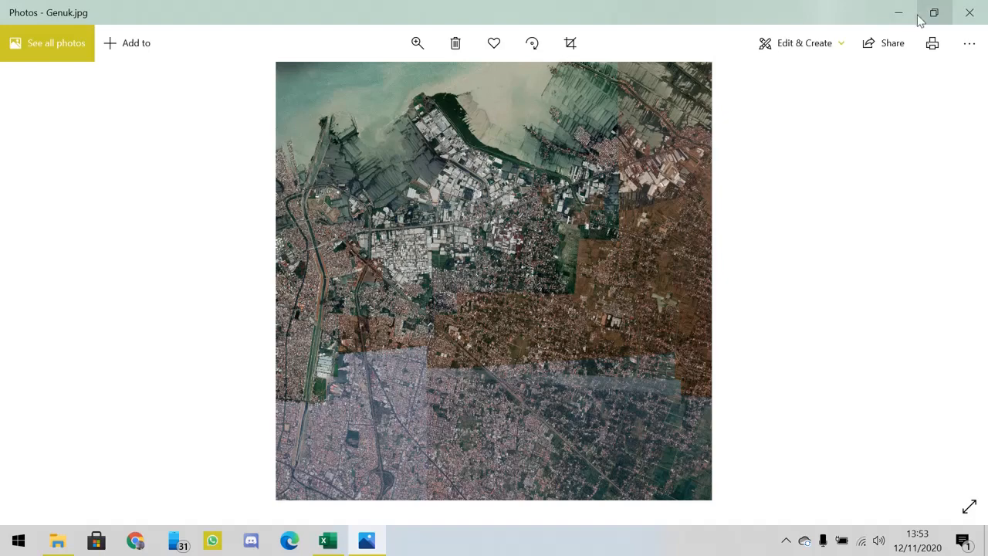
pyautogui.click(970, 12)
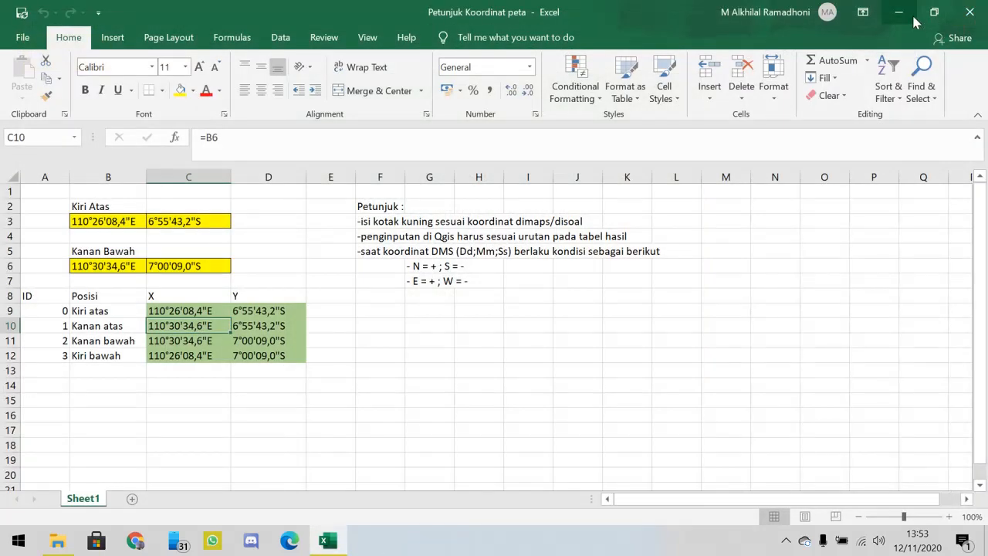
pyautogui.click(913, 19)
pyautogui.click(169, 369)
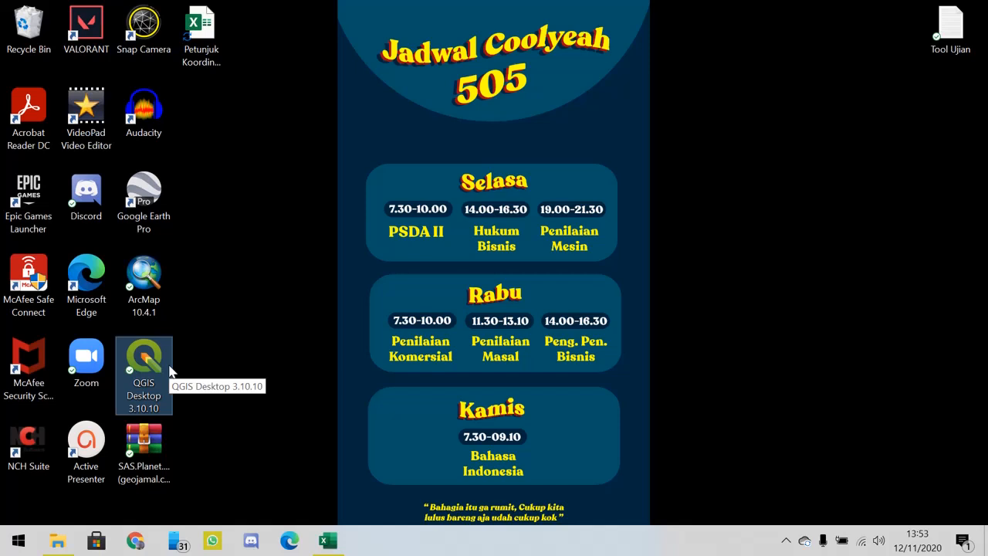
pyautogui.doubleClick(169, 369)
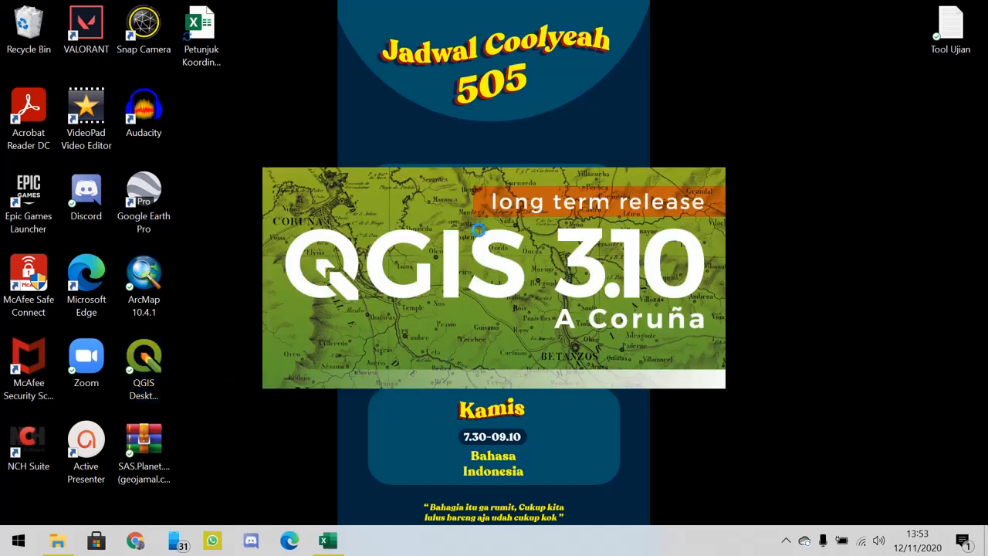
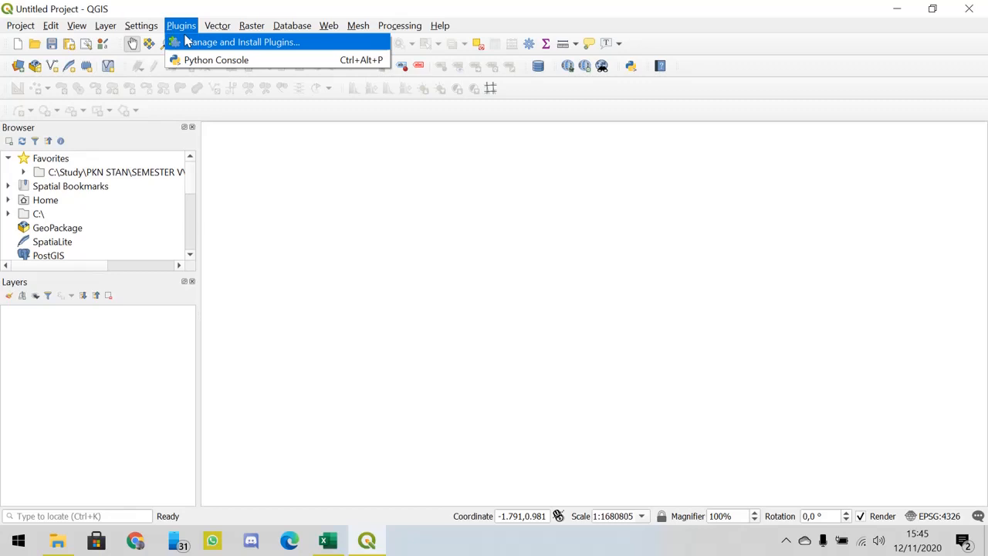
# - Open the plugin manager and search all plugins for "geore"
pyautogui.click(185, 42)
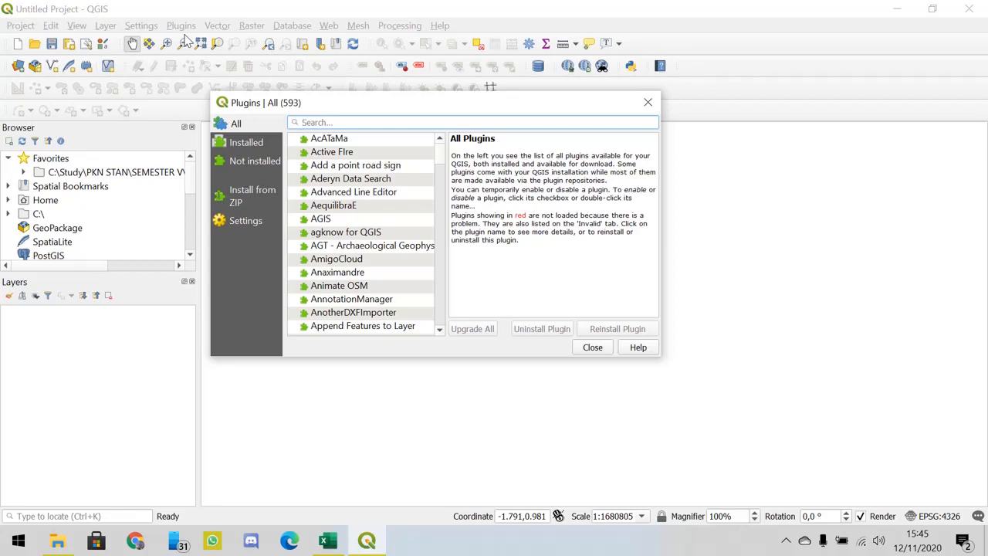
pyautogui.click(323, 122)
pyautogui.write('geo')
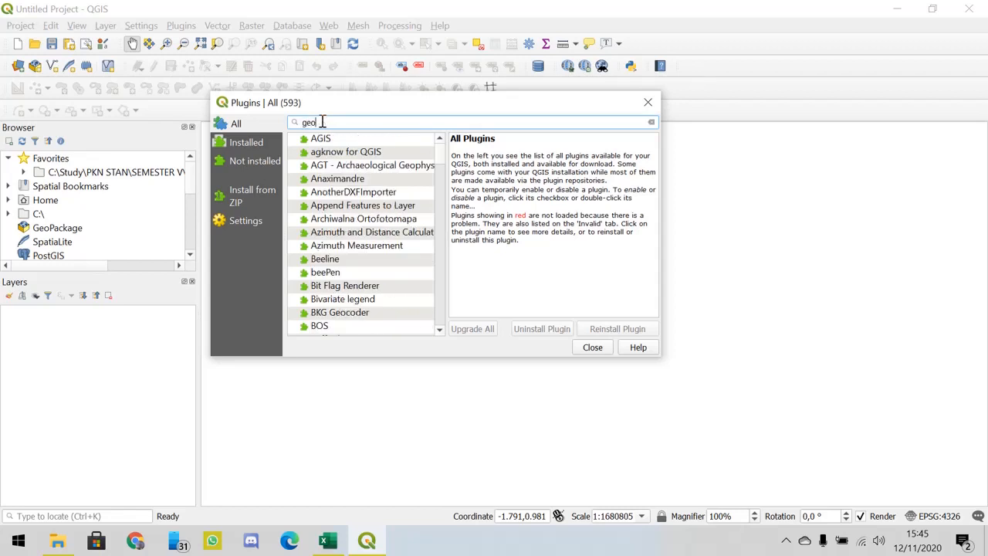
pyautogui.write('feen')
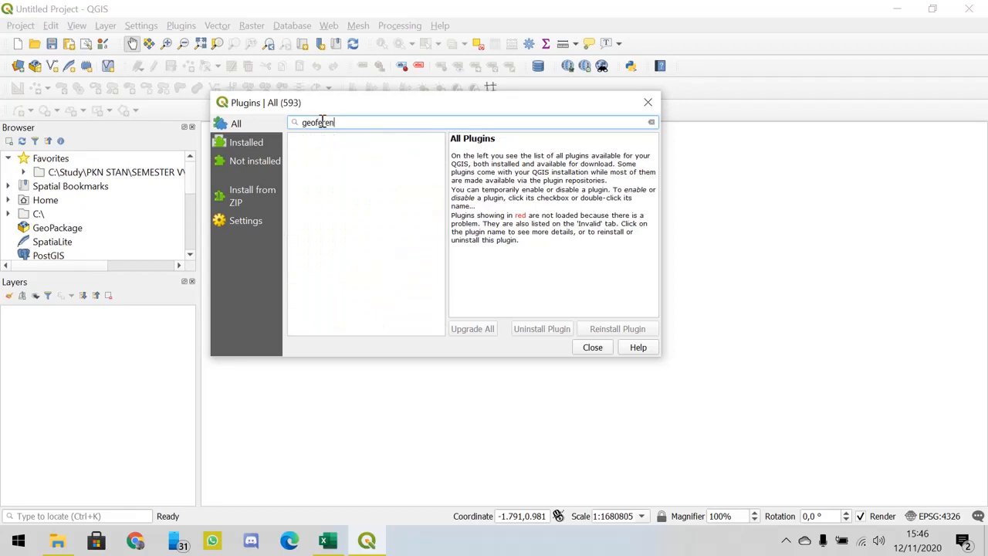
pyautogui.press('BackSpace')
pyautogui.press('BackSpace')
pyautogui.press('BackSpace')
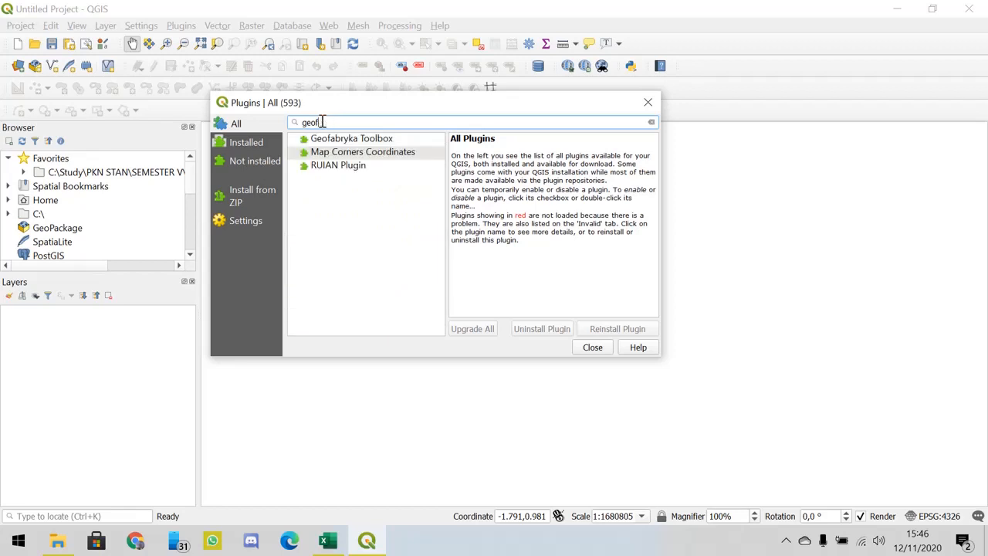
pyautogui.press('BackSpace')
pyautogui.press('BackSpace')
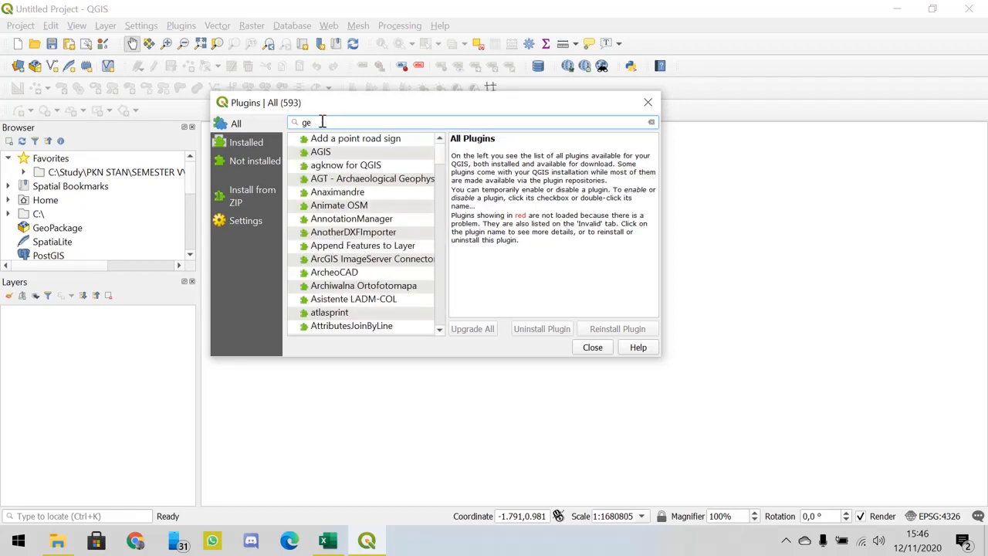
pyautogui.press('BackSpace')
pyautogui.write('eor')
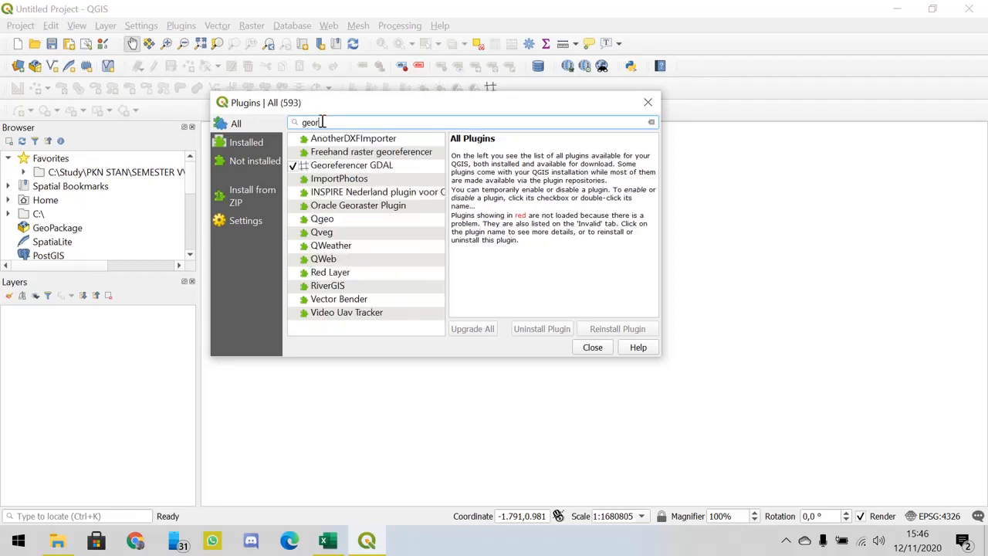
pyautogui.write('e')
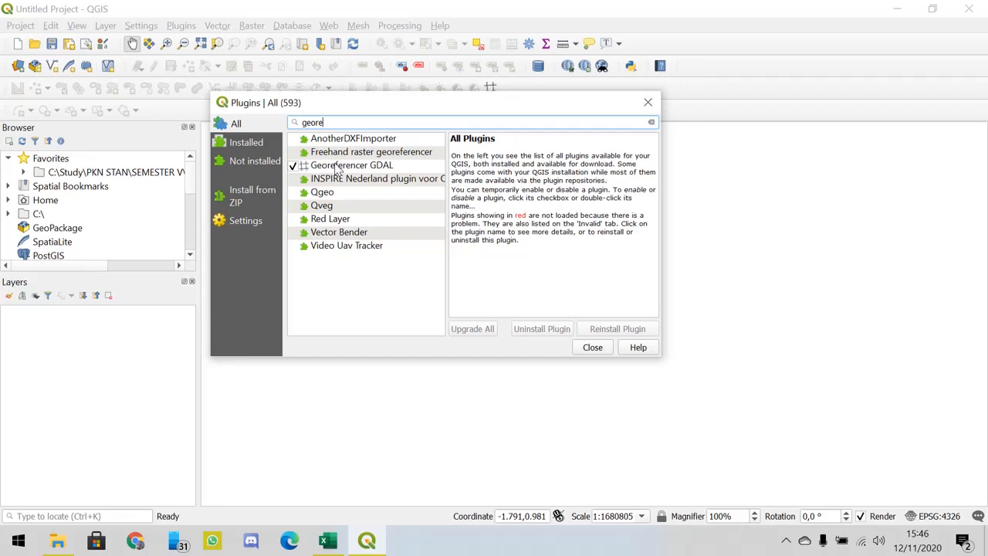
# - Show the details of Georeferencer GDAL and switch the plugin off and back on
pyautogui.click(336, 169)
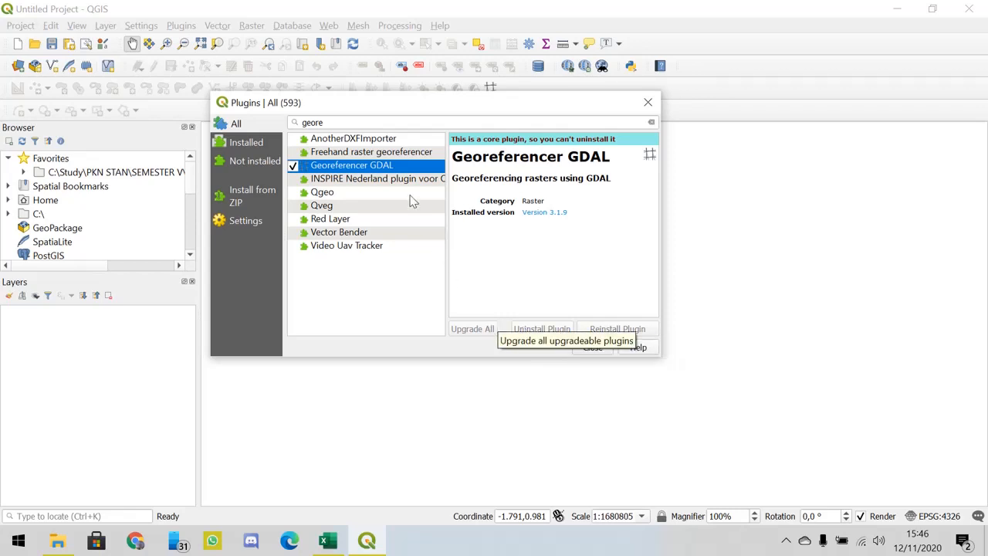
pyautogui.click(293, 167)
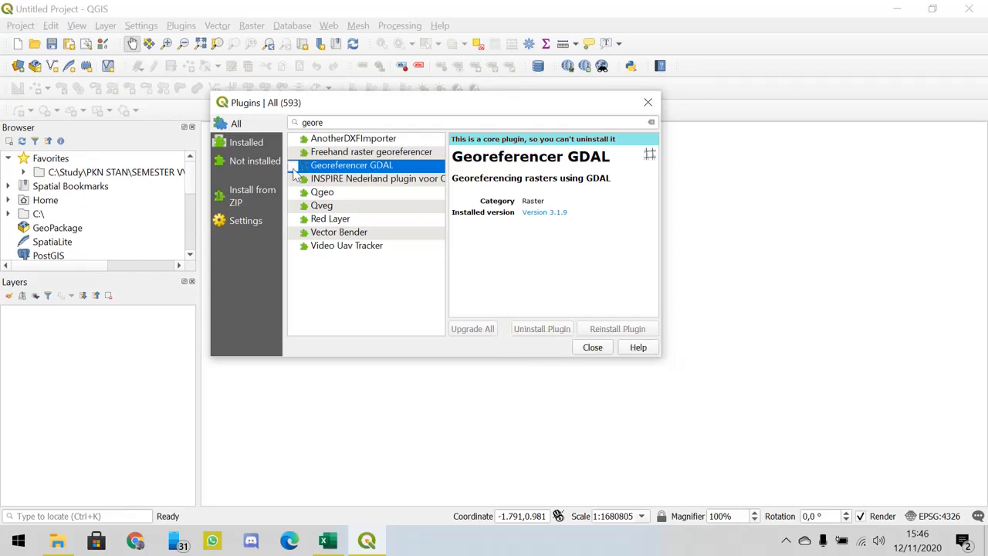
pyautogui.click(294, 167)
# - Search the plugins for "quickmap", check the QuickMapServices entry and close the plugin manager
pyautogui.click(396, 123)
pyautogui.moveTo(396, 123); pyautogui.dragTo(294, 122)
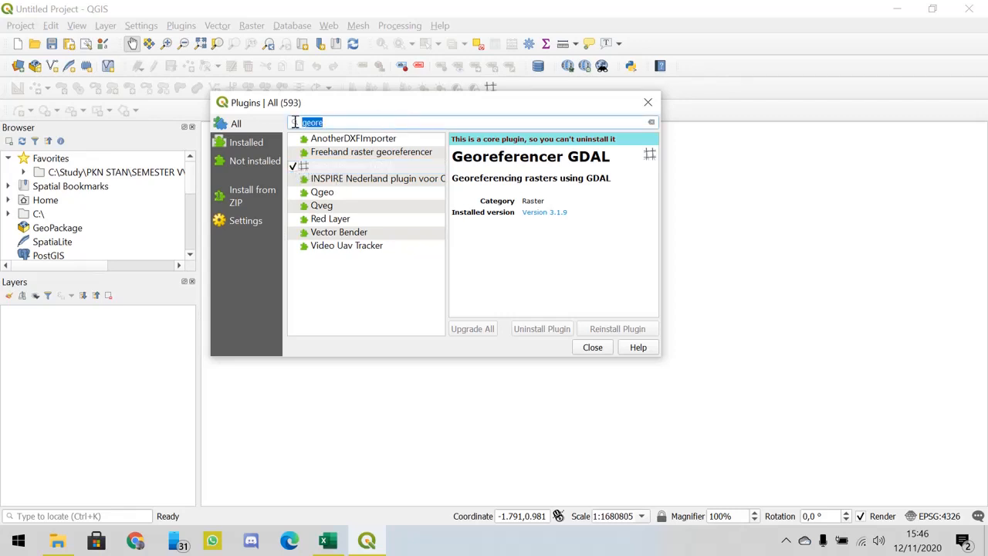
pyautogui.press('BackSpace')
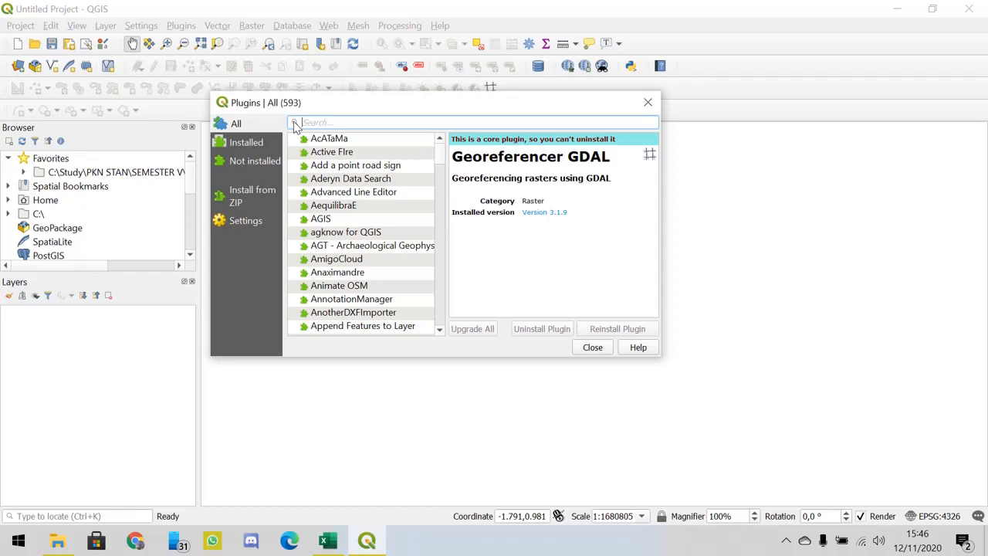
pyautogui.write('qui')
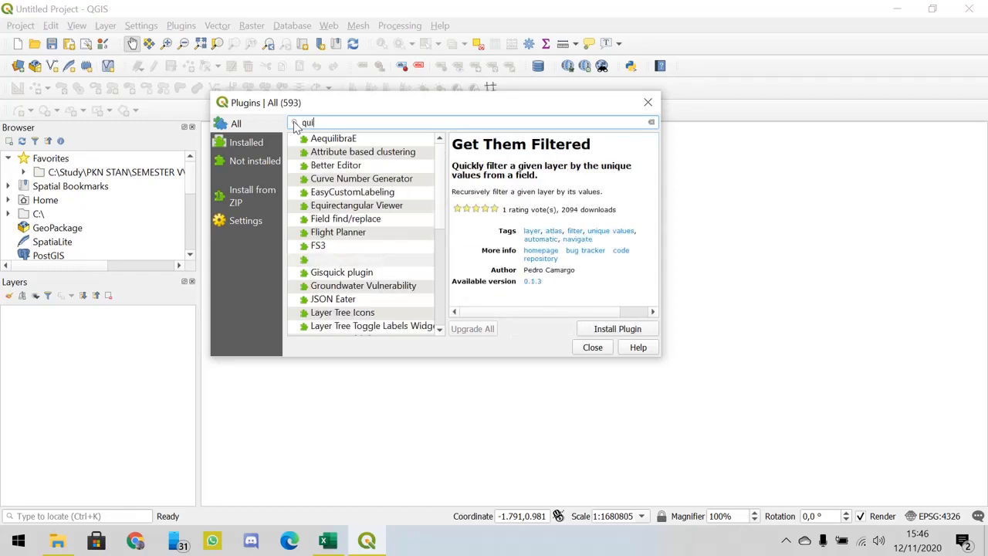
pyautogui.write('ckmap')
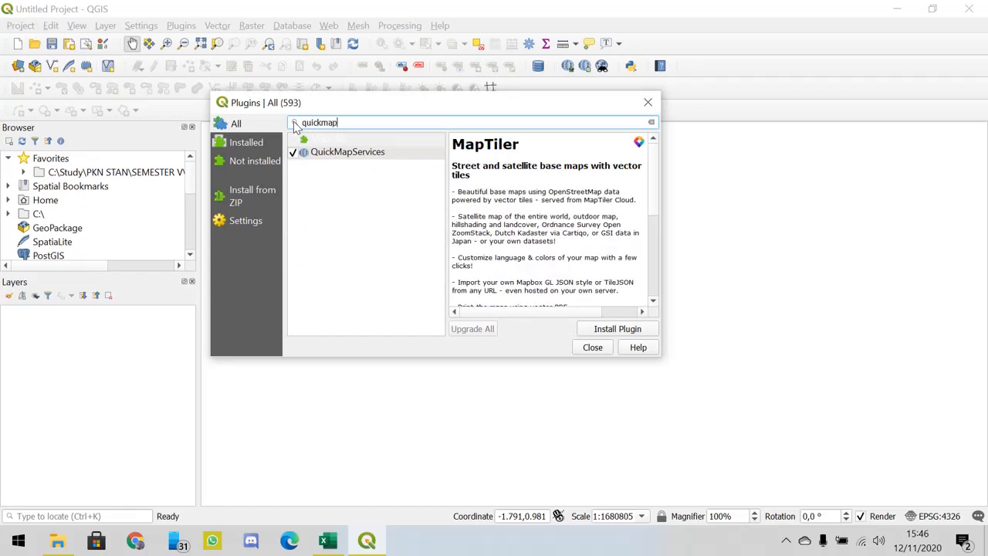
pyautogui.click(322, 156)
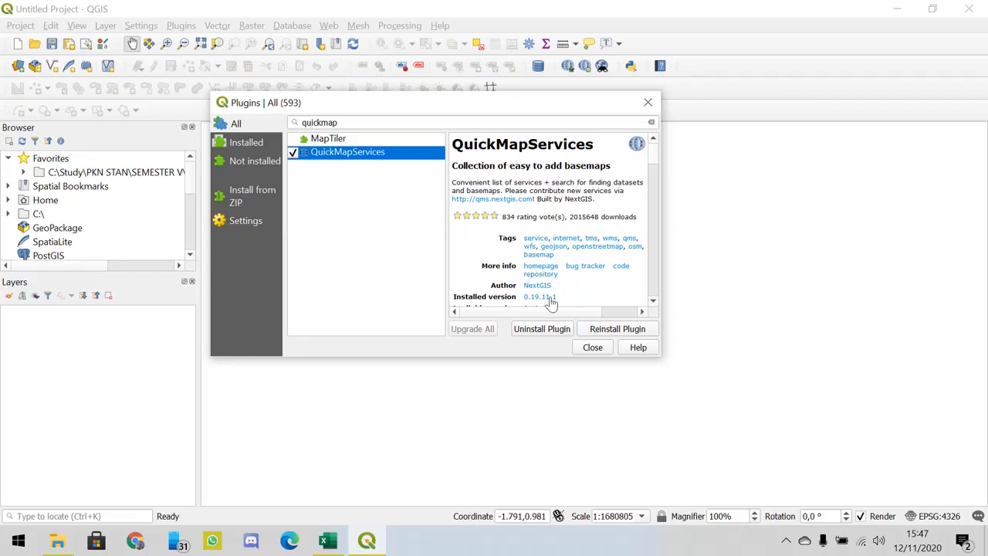
pyautogui.click(593, 349)
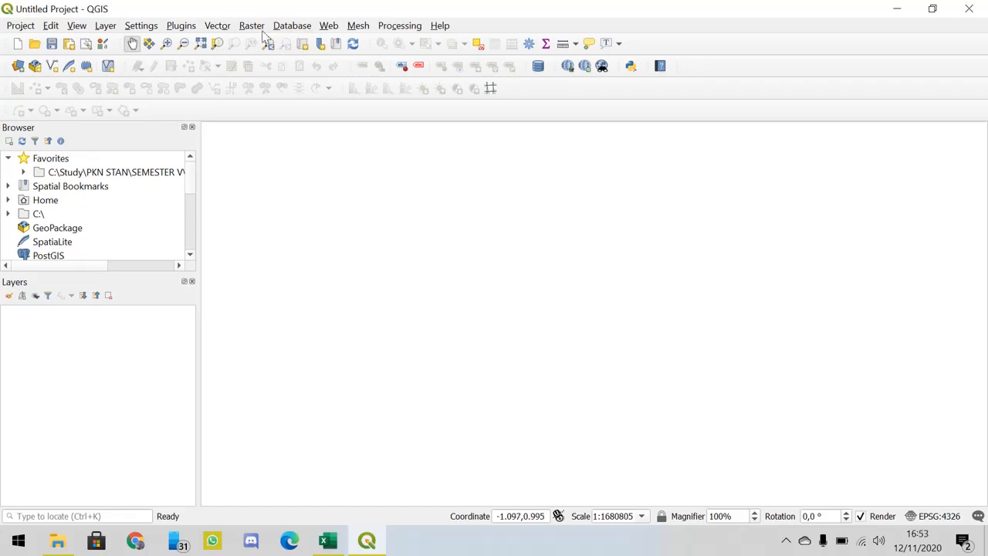
pyautogui.click(261, 29)
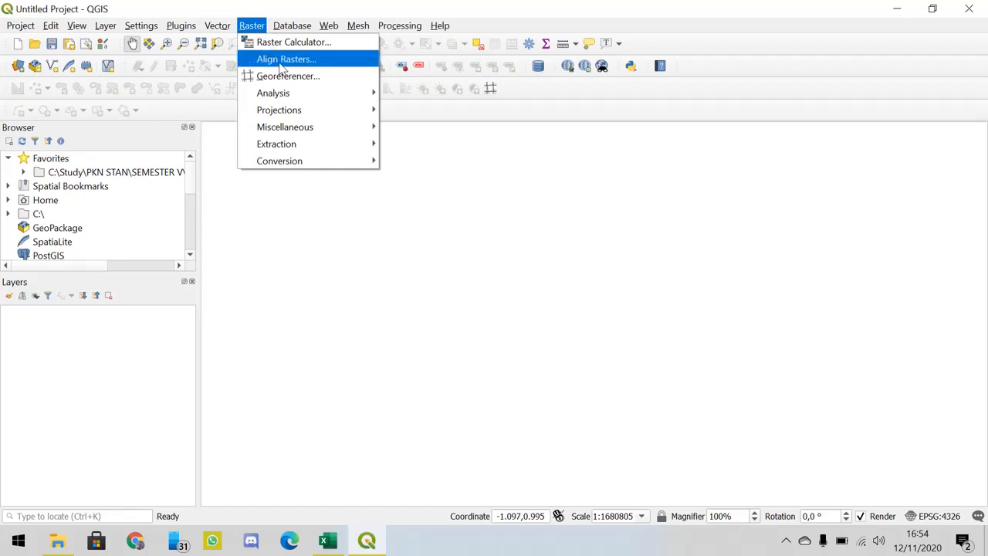
pyautogui.click(244, 17)
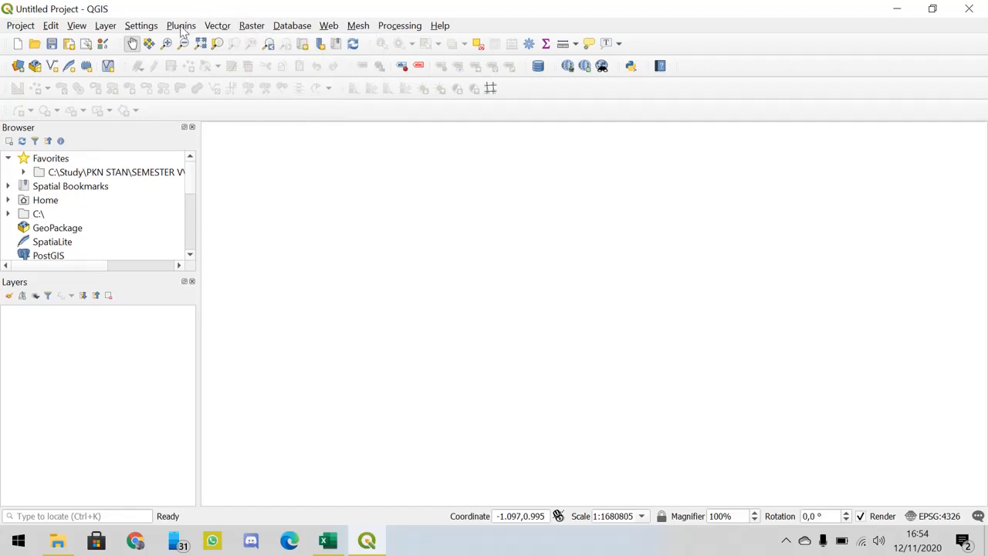
pyautogui.click(182, 28)
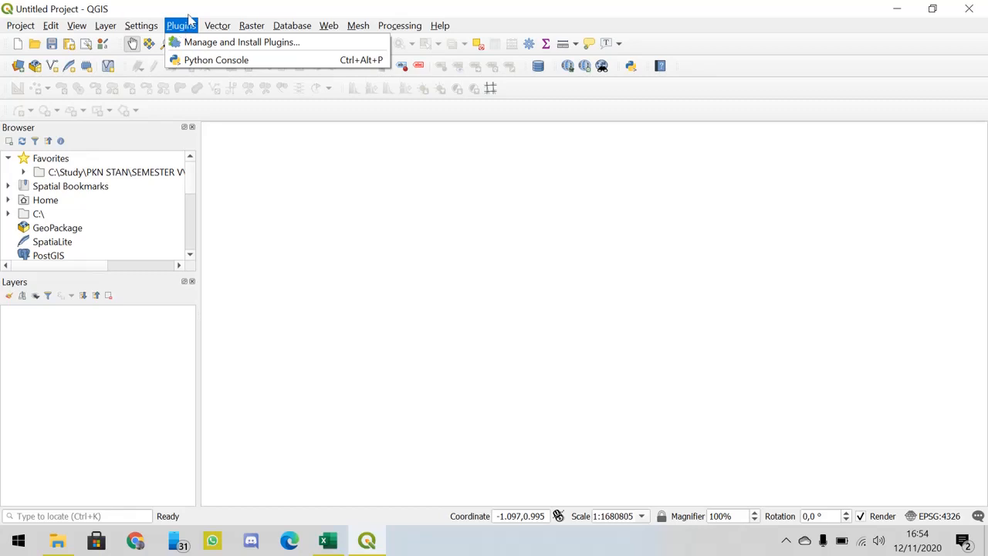
pyautogui.click(256, 28)
pyautogui.click(256, 27)
pyautogui.moveTo(280, 94)
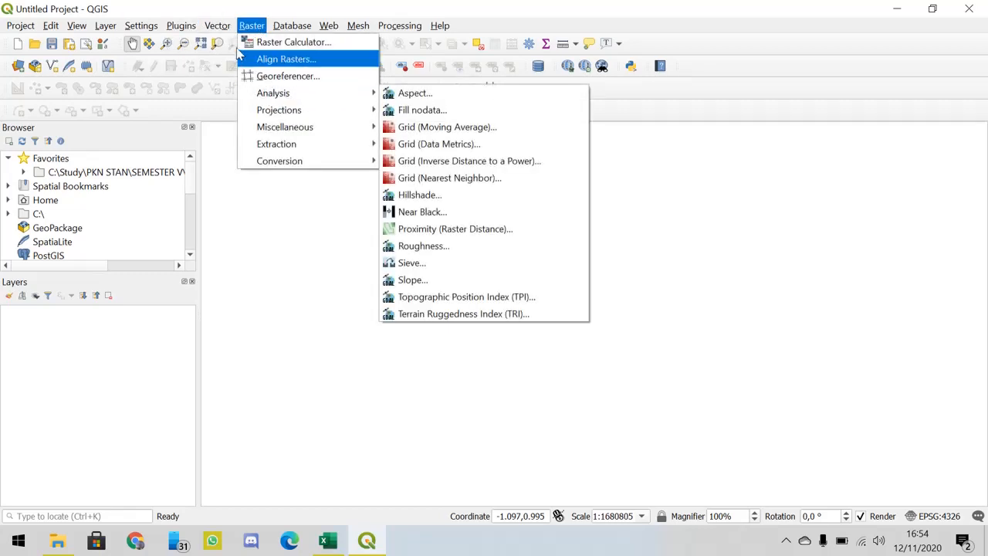
pyautogui.click(255, 26)
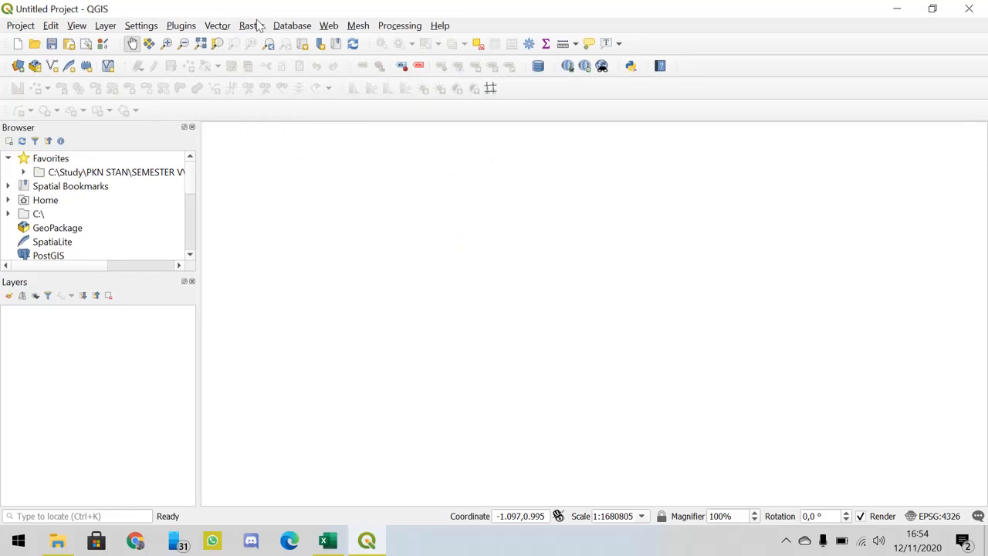
pyautogui.click(257, 26)
pyautogui.click(258, 28)
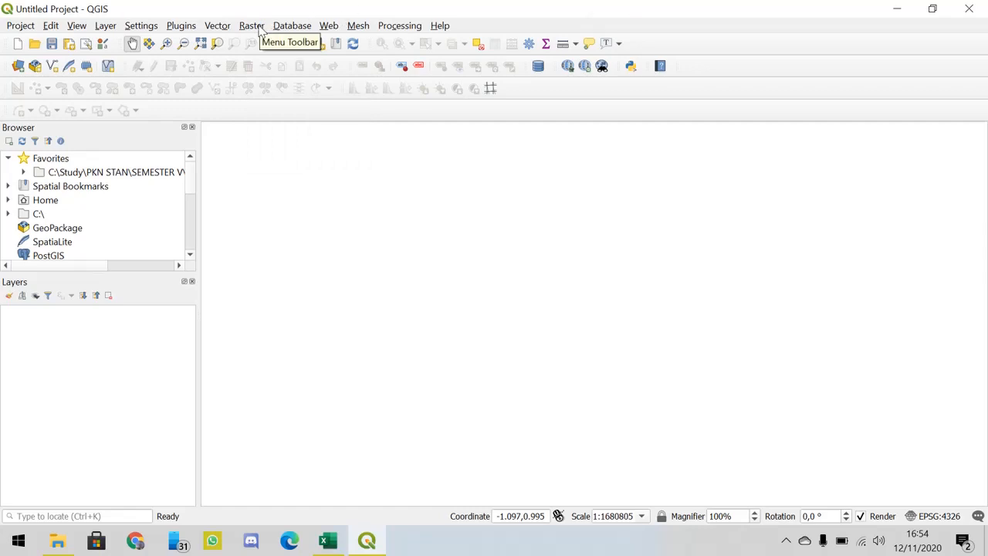
# - Open the Georeferencer for raster images and reposition its window over the empty map
pyautogui.click(255, 26)
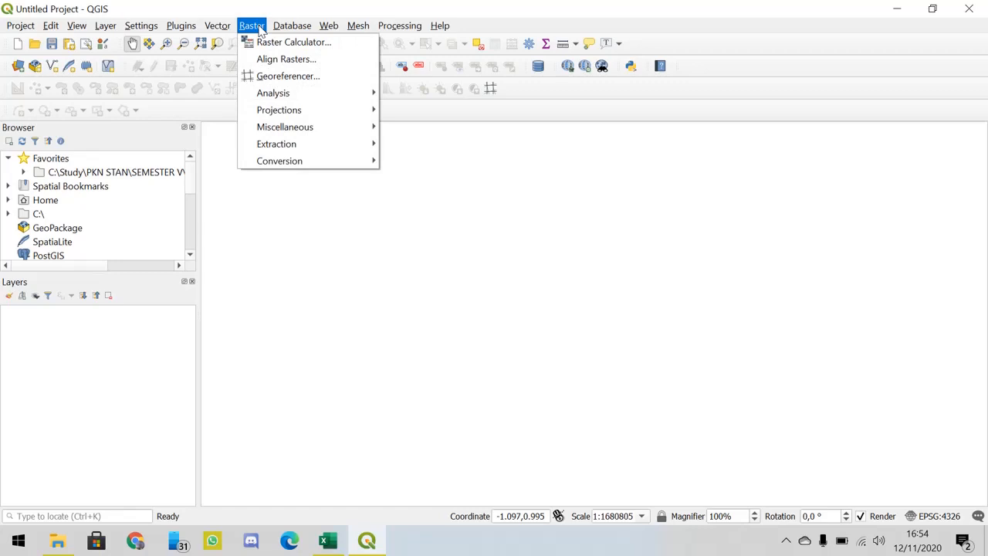
pyautogui.click(261, 78)
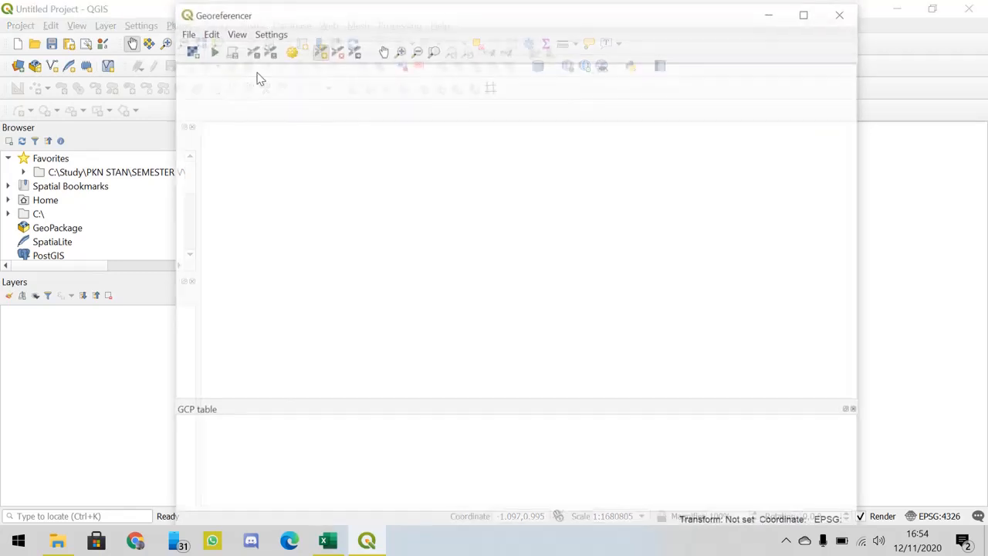
pyautogui.moveTo(552, 23); pyautogui.dragTo(564, 22)
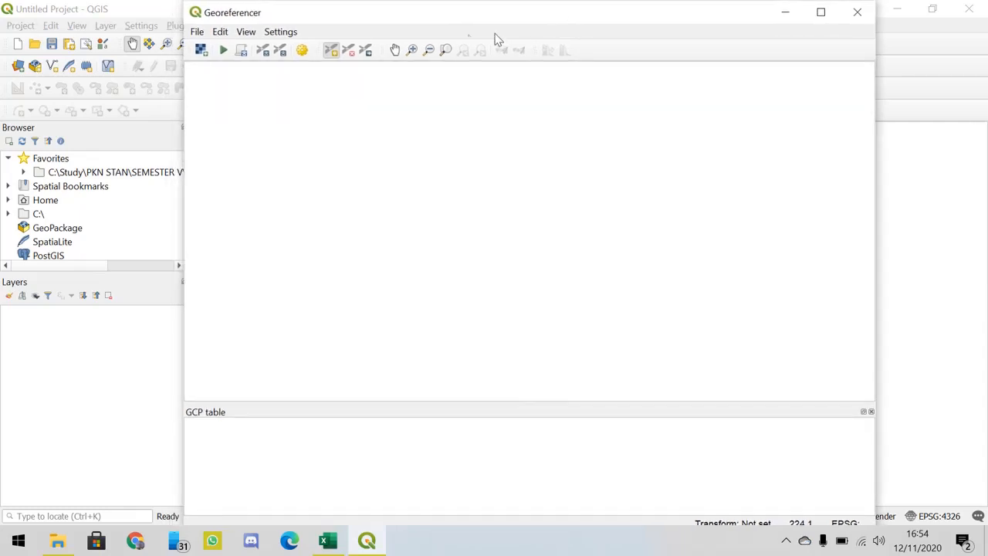
# - Load the Genuk image from the HASIL folder into the Georeferencer as its raster
pyautogui.click(196, 35)
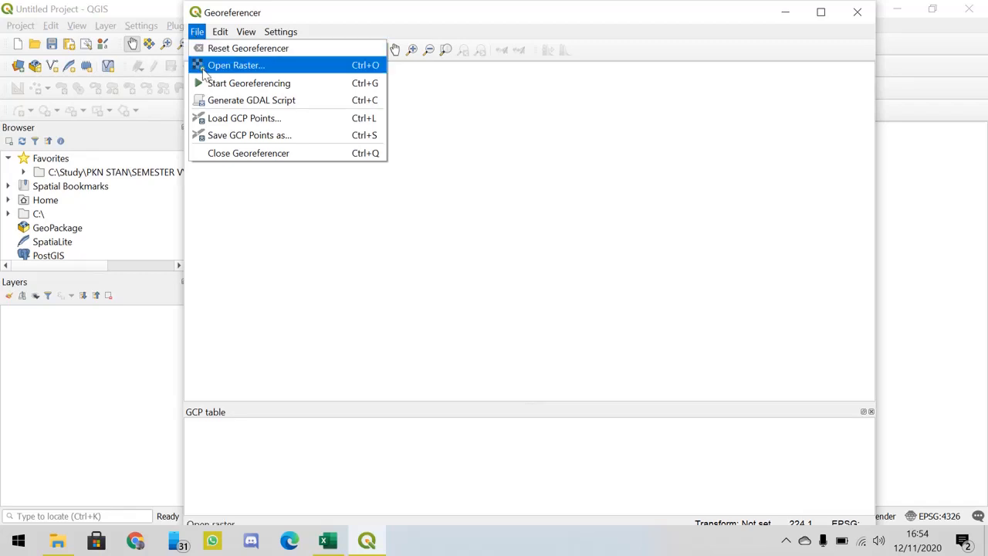
pyautogui.click(210, 68)
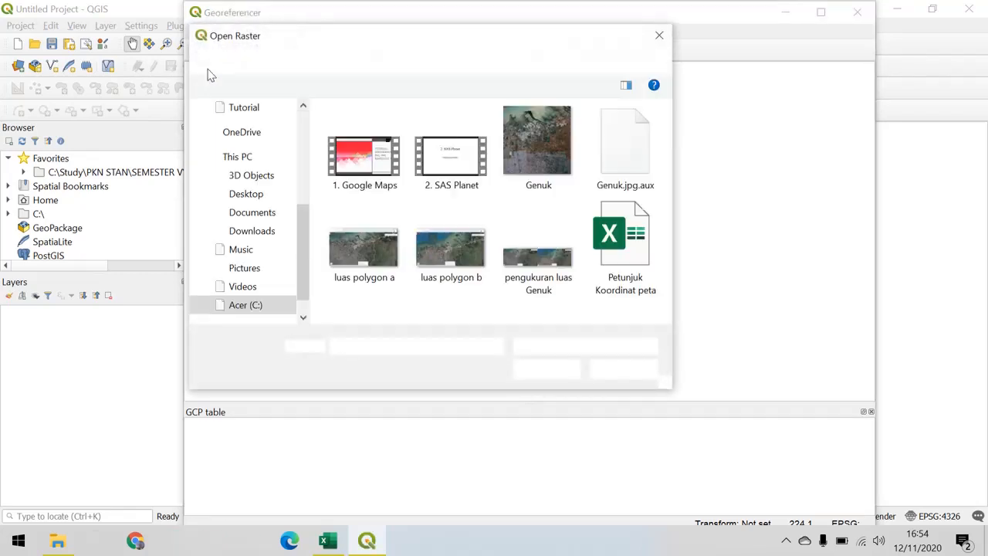
pyautogui.click(530, 131)
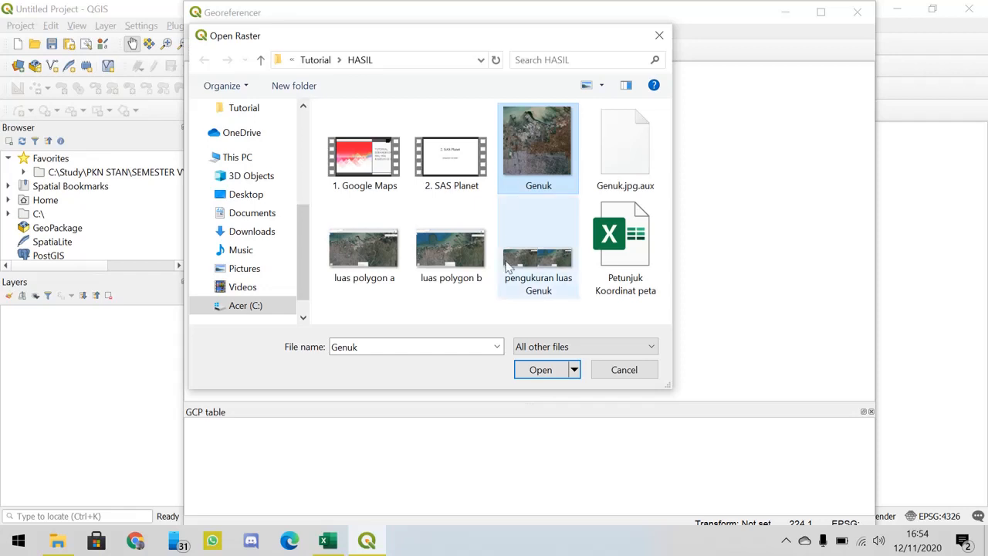
pyautogui.click(540, 371)
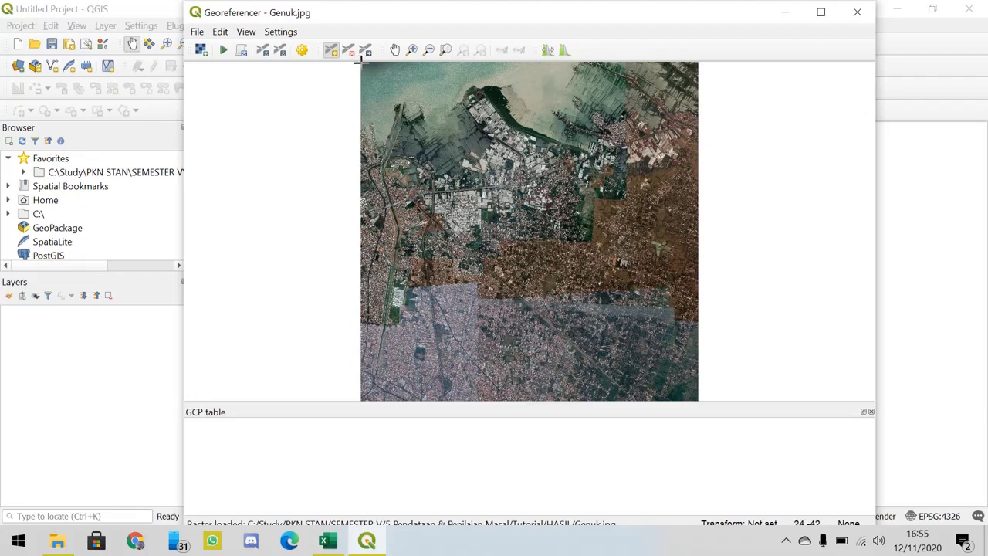
# - Review the order of the four corner positions in B9:B12 of the Excel workbook Petunjuk Koordinat peta, then return to the QGIS Georeferencer
pyautogui.click(328, 542)
pyautogui.click(320, 342)
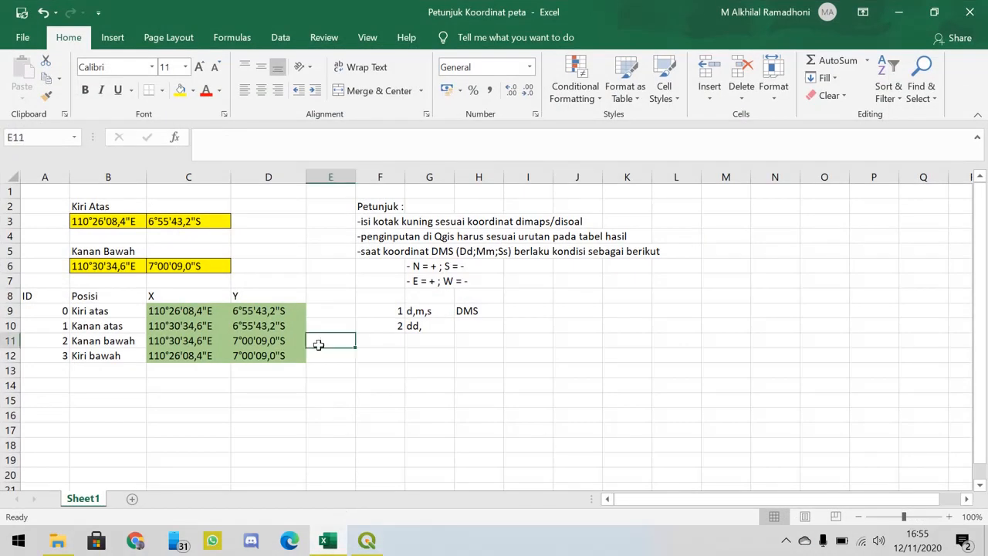
pyautogui.click(102, 325)
pyautogui.click(84, 311)
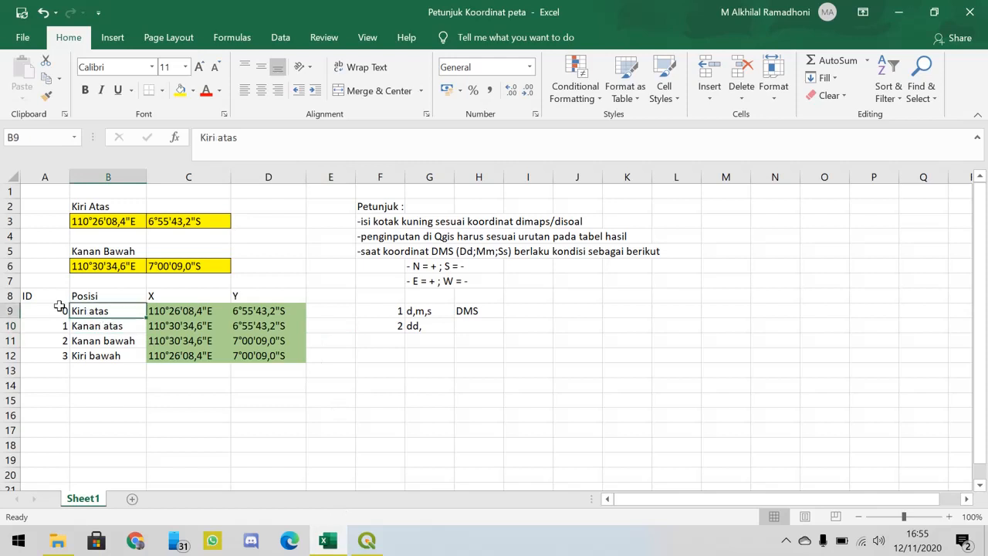
pyautogui.click(60, 307)
pyautogui.click(74, 311)
pyautogui.click(93, 327)
pyautogui.click(91, 340)
pyautogui.click(95, 356)
pyautogui.click(369, 541)
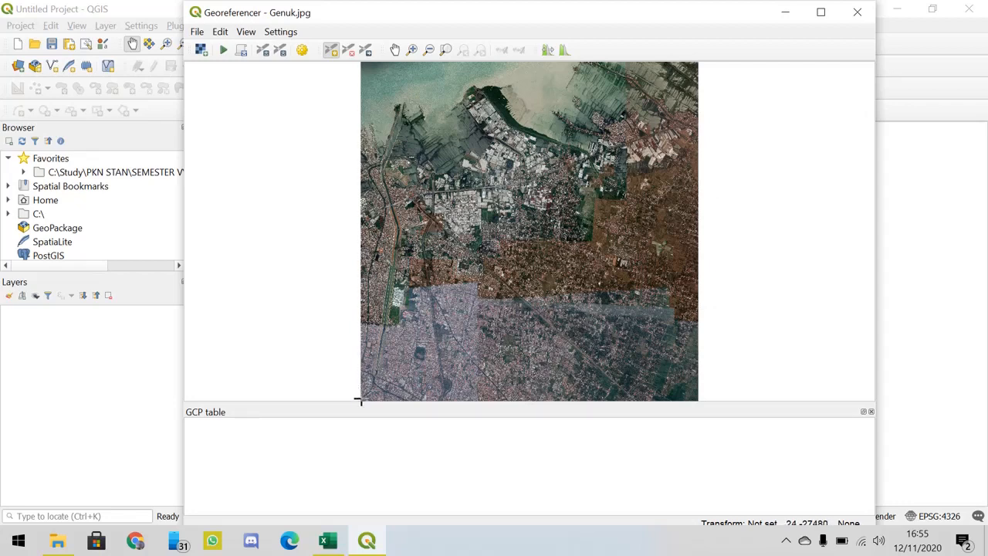
# - Place a control point exactly on the upper-left corner of the Genuk image and reposition the coordinate entry dialog
pyautogui.click(411, 51)
pyautogui.moveTo(399, 81); pyautogui.dragTo(342, 58)
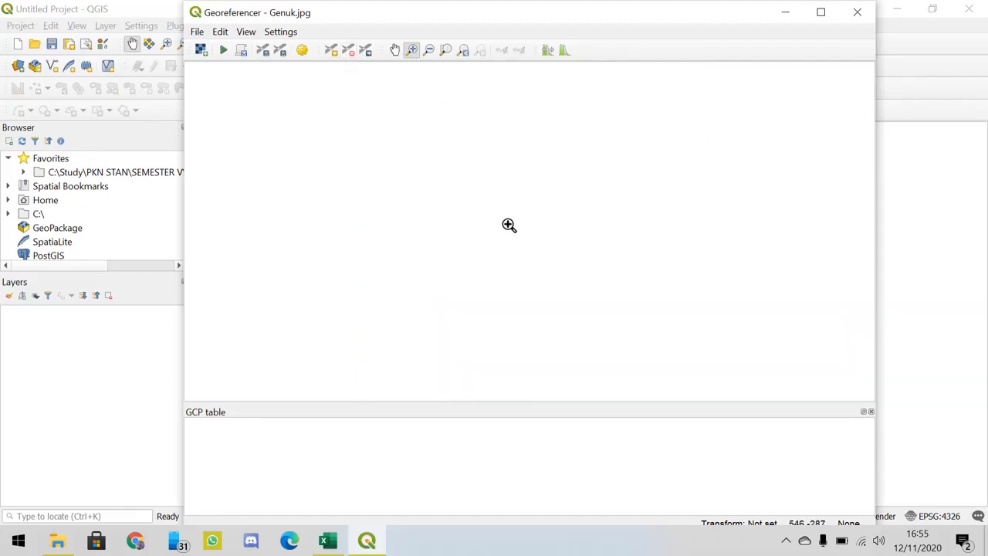
pyautogui.moveTo(512, 231); pyautogui.dragTo(411, 163)
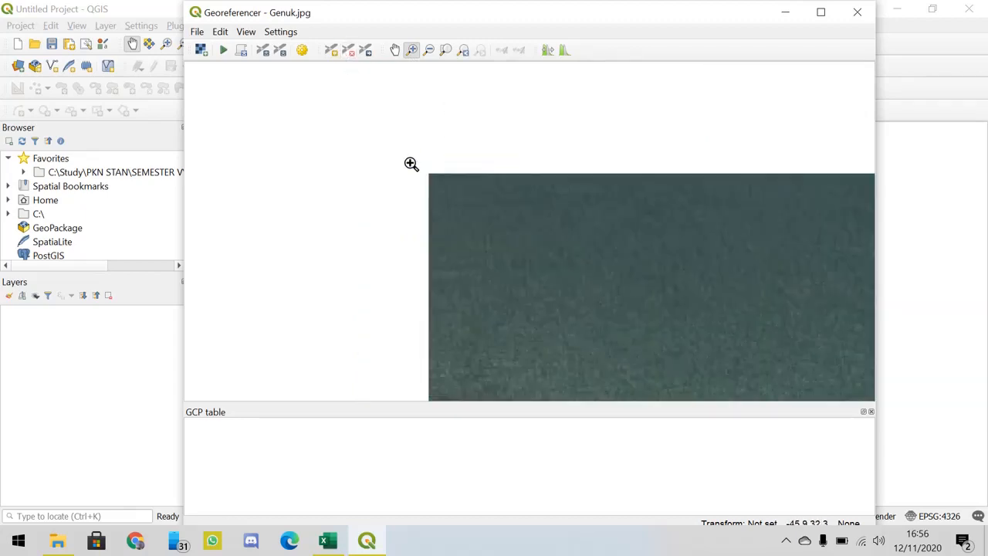
pyautogui.moveTo(465, 211); pyautogui.dragTo(407, 157)
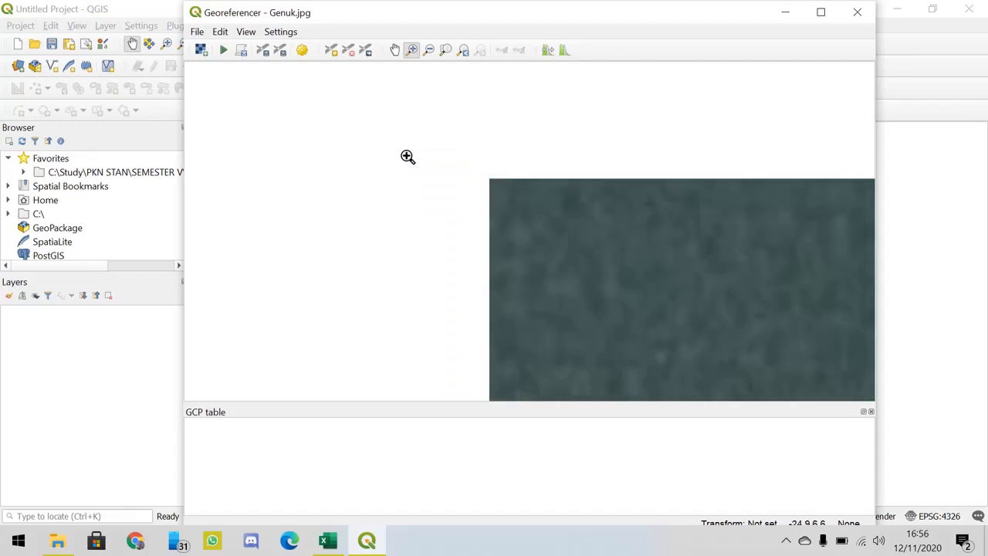
pyautogui.moveTo(541, 219); pyautogui.dragTo(455, 154)
pyautogui.moveTo(557, 253); pyautogui.dragTo(447, 193)
pyautogui.moveTo(576, 199); pyautogui.dragTo(448, 91)
pyautogui.moveTo(505, 210); pyautogui.dragTo(360, 113)
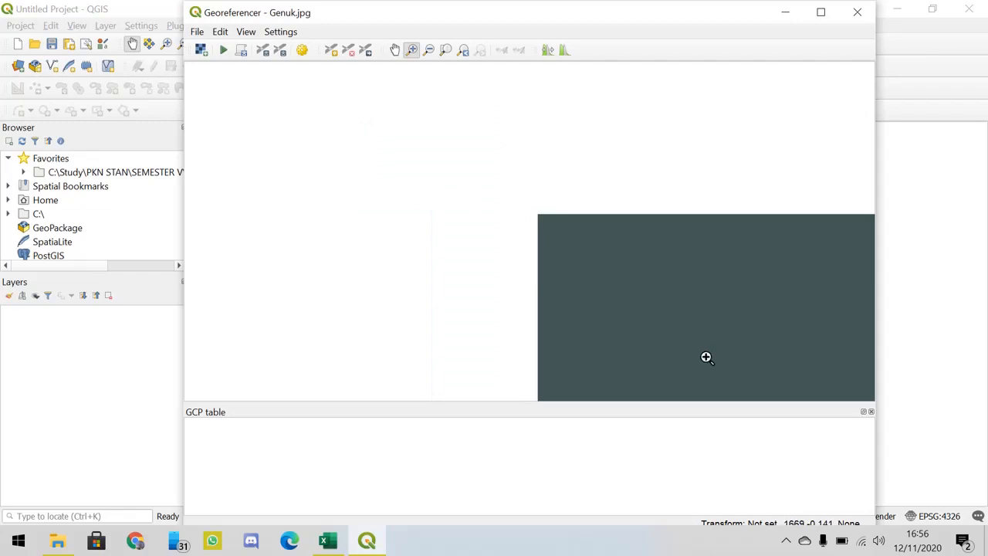
pyautogui.click(330, 51)
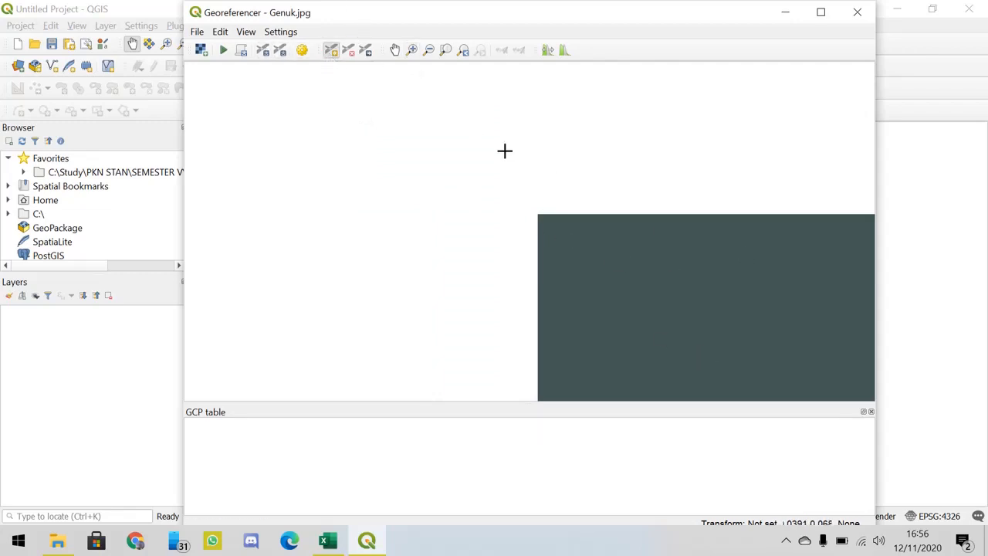
pyautogui.click(537, 214)
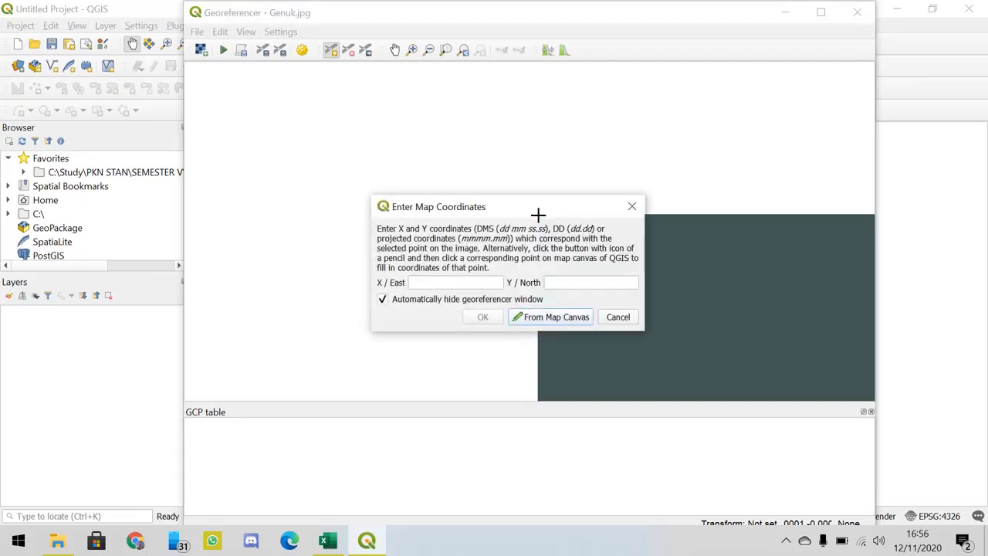
pyautogui.moveTo(530, 205); pyautogui.dragTo(520, 165)
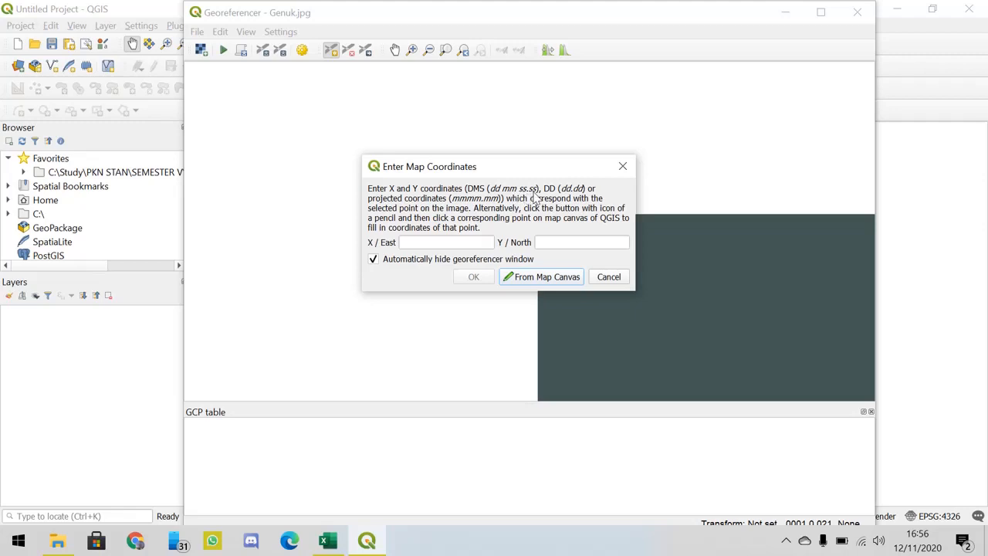
# - Switch to the Excel workbook Petunjuk Koordinat peta and clear the coordinate format notes in F9:H10
pyautogui.click(330, 541)
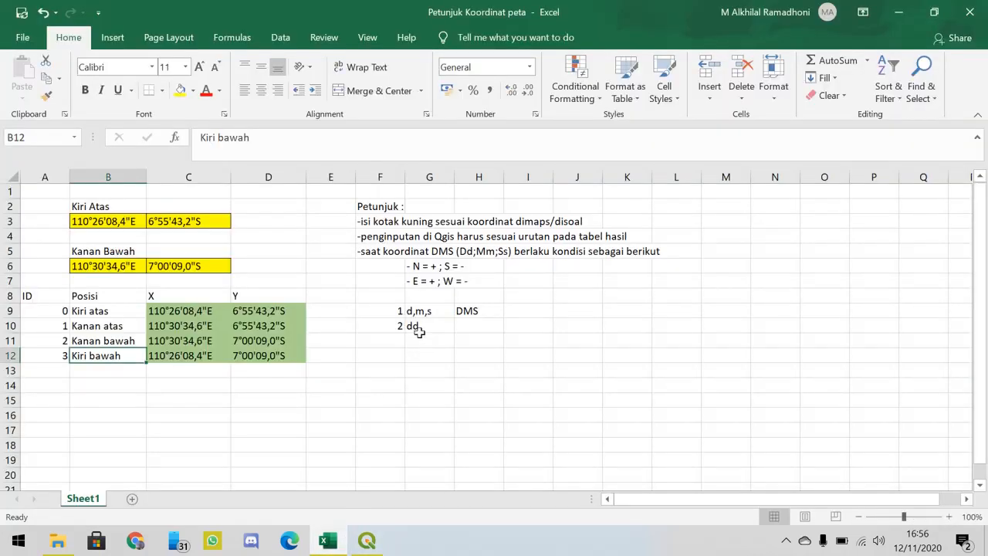
pyautogui.moveTo(386, 310); pyautogui.dragTo(464, 325)
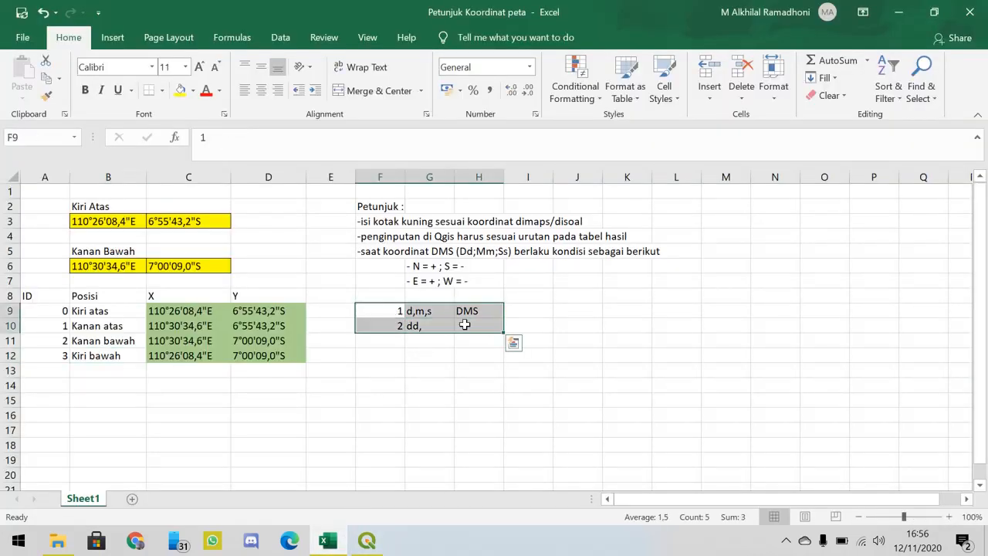
pyautogui.press('Delete')
pyautogui.click(379, 314)
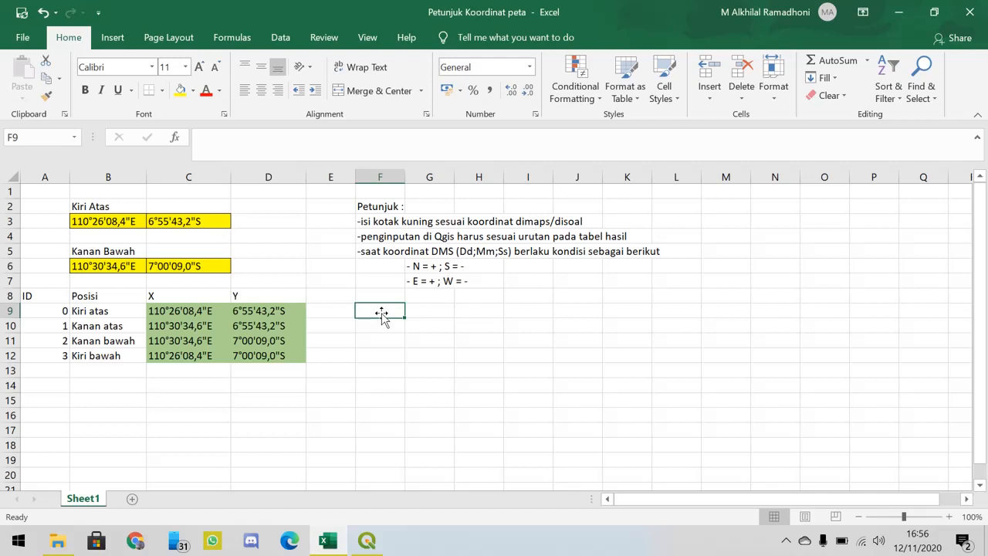
# - Review the format of the yellow corner coordinates in B3:C3 and B6
pyautogui.click(116, 221)
pyautogui.hotkey('ctrl', 'v')
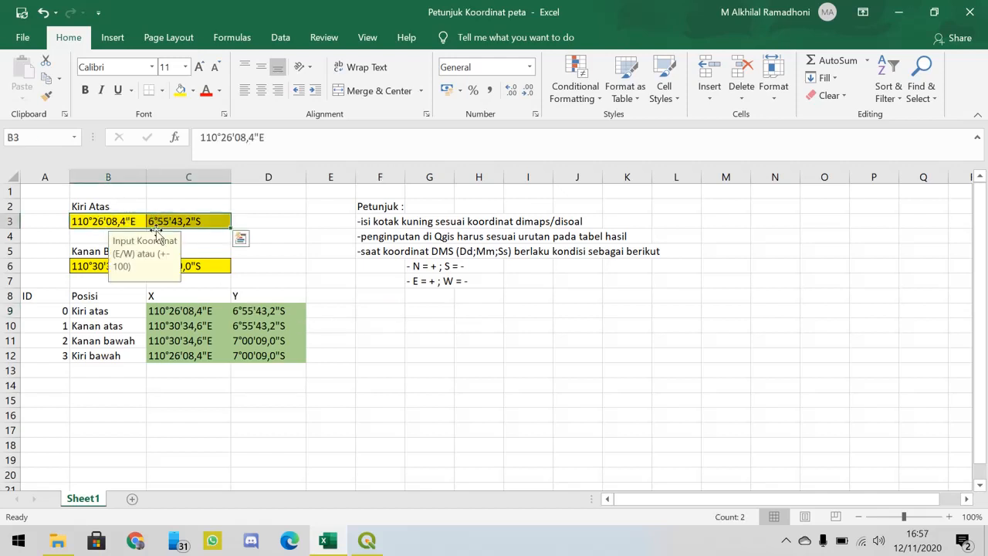
pyautogui.click(95, 265)
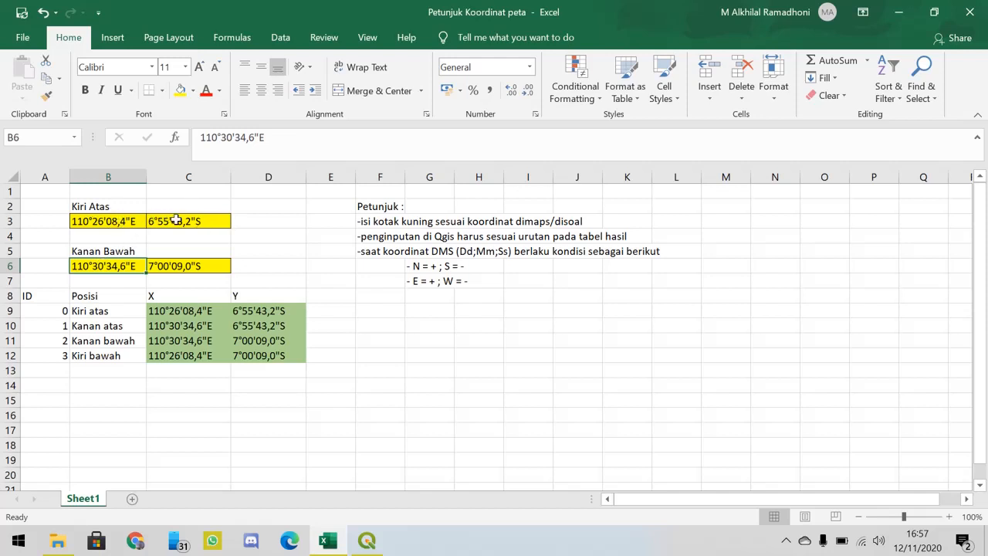
pyautogui.click(176, 220)
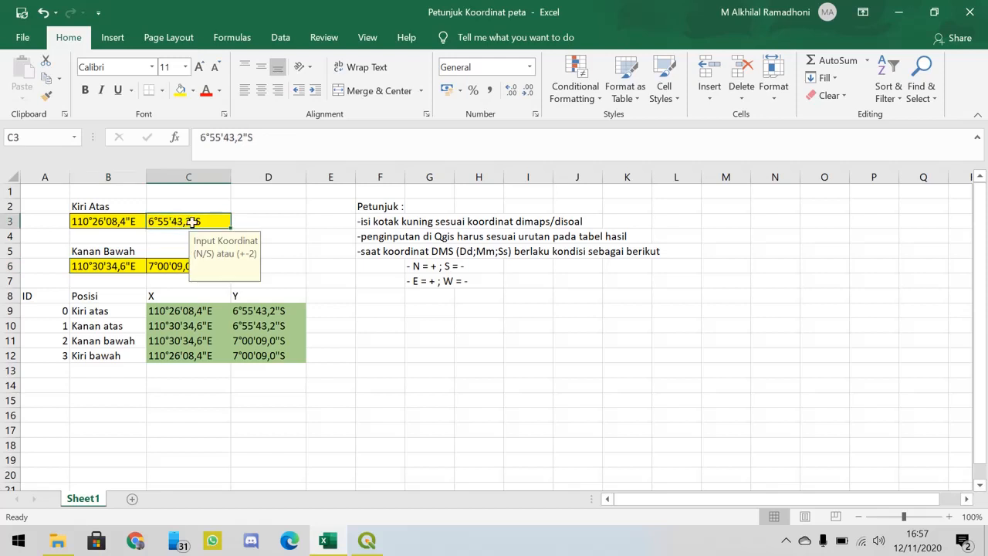
# - Enter the example decimal-degree coordinate 110,2938298 in cell F10
pyautogui.click(385, 326)
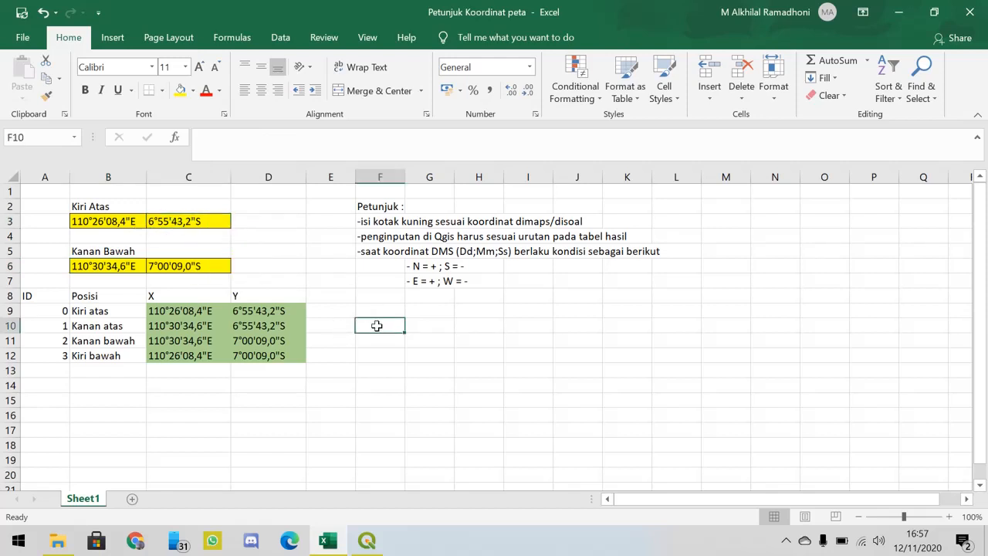
pyautogui.write('110')
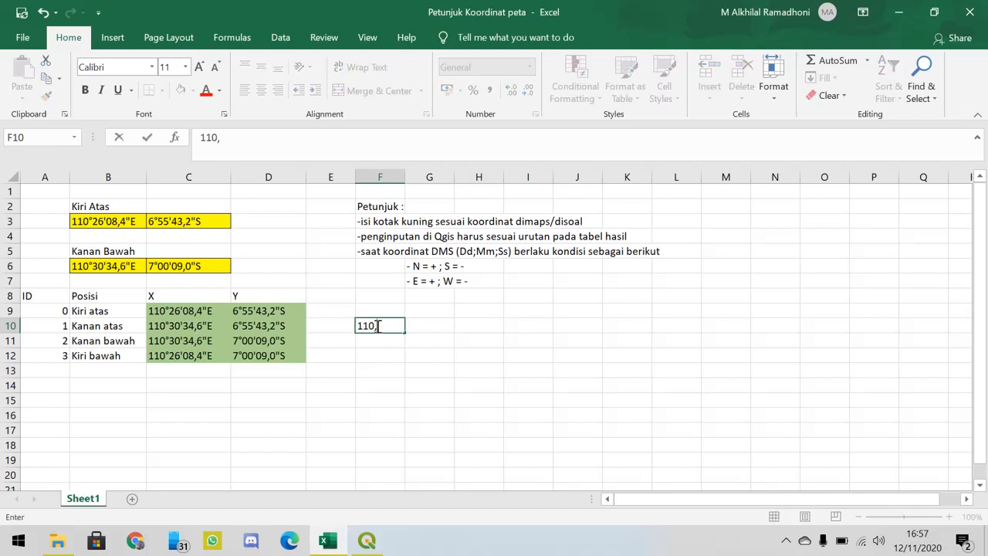
pyautogui.write(',2938398')
pyautogui.press('Return')
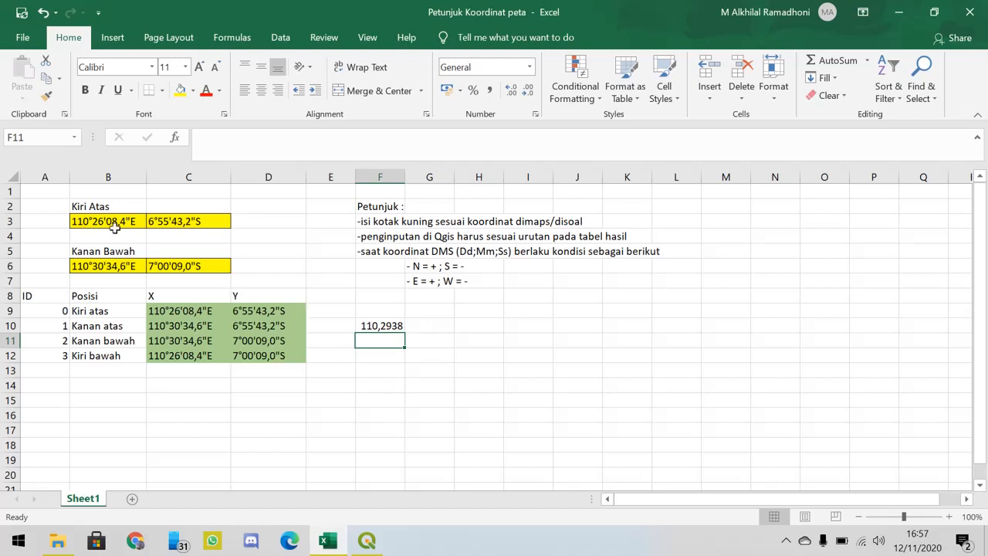
pyautogui.click(367, 326)
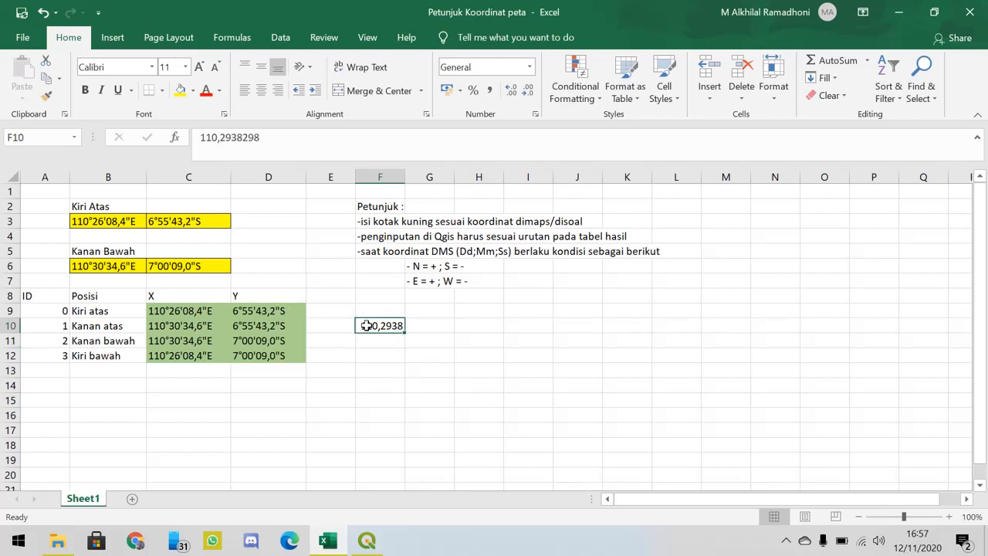
# - Compare the decimal example in F10 with the QGIS coordinate dialog and the DMS value in B3, then clear F10
pyautogui.click(367, 545)
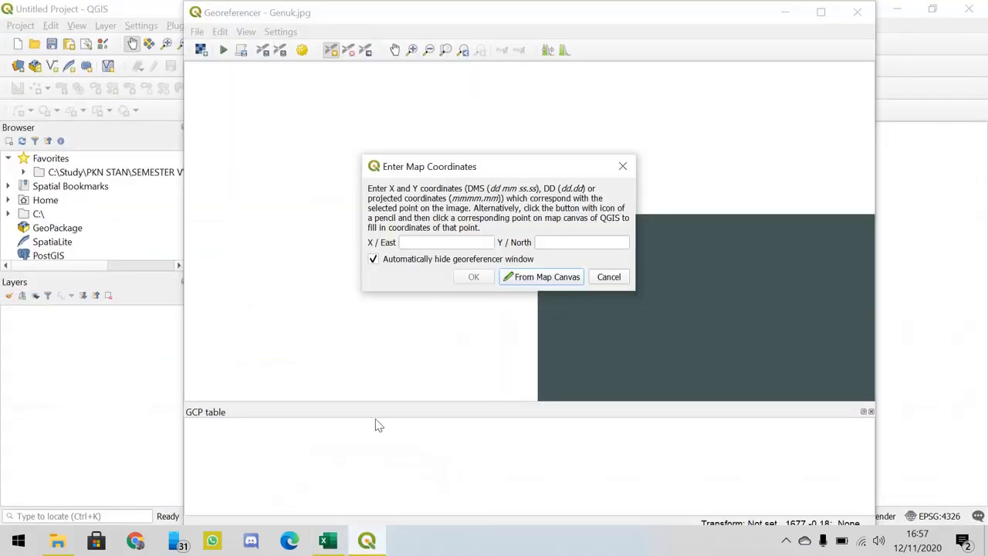
pyautogui.click(327, 540)
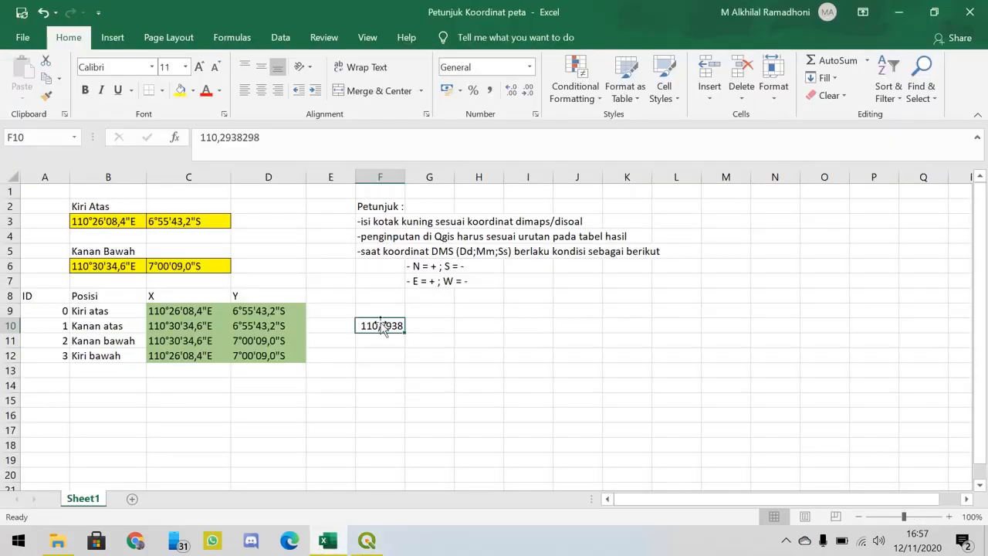
pyautogui.click(368, 541)
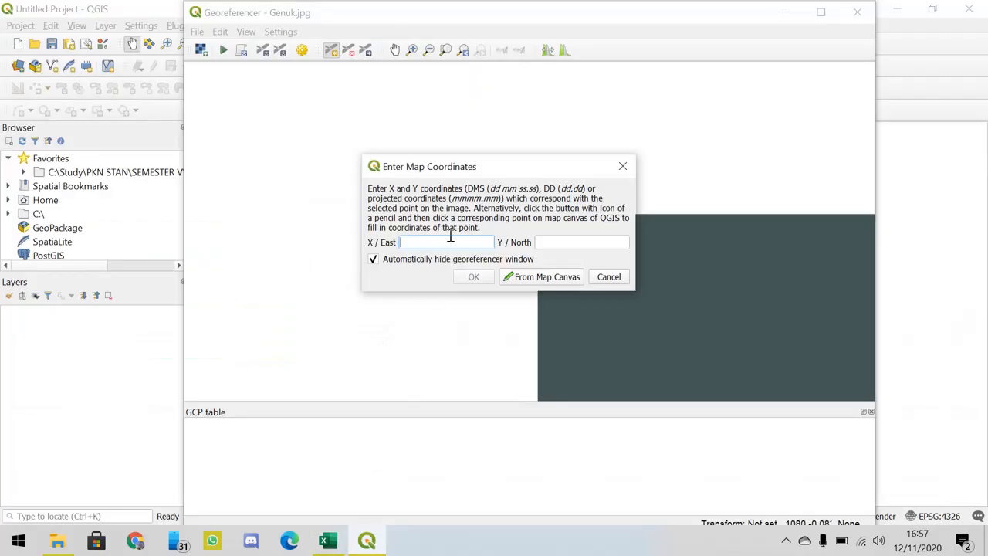
pyautogui.click(327, 540)
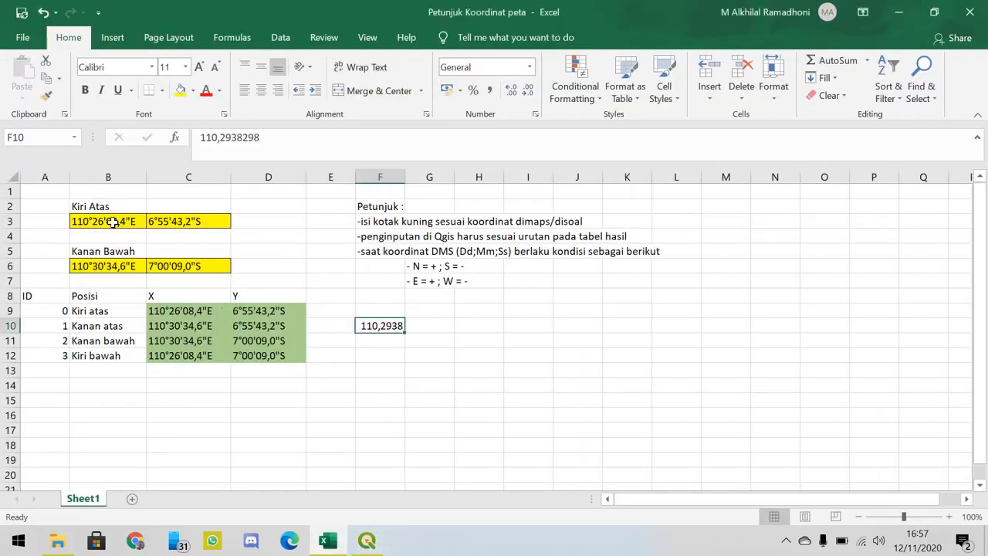
pyautogui.click(113, 222)
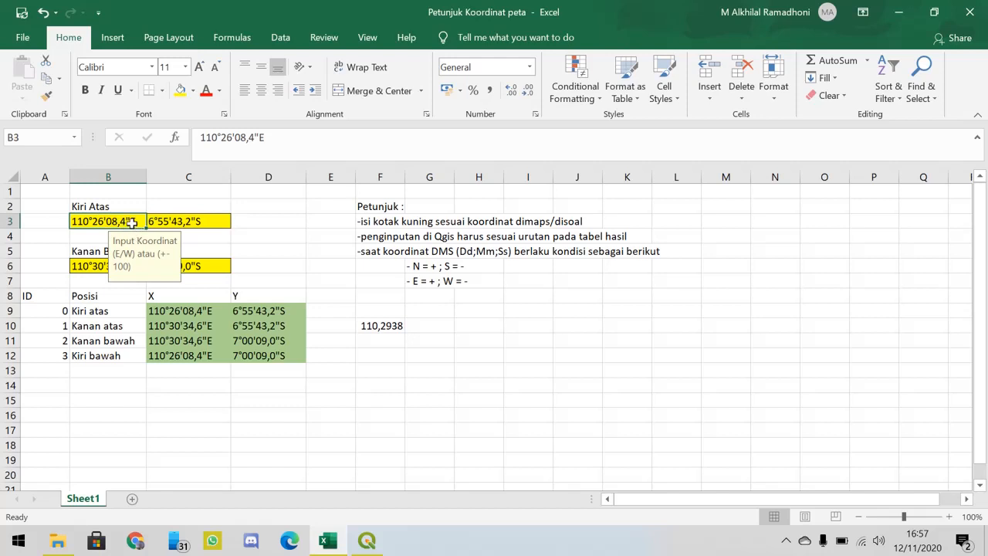
pyautogui.click(374, 324)
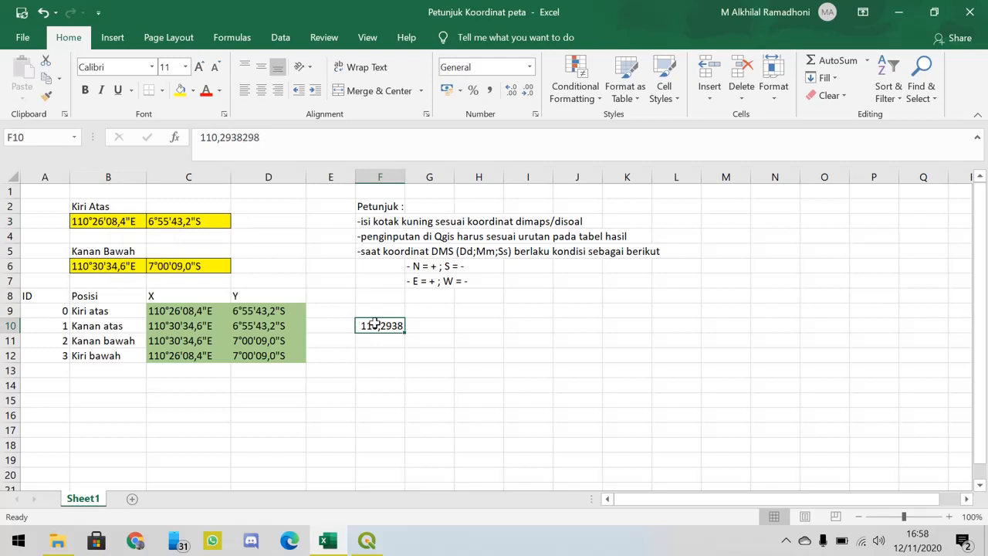
pyautogui.press('Delete')
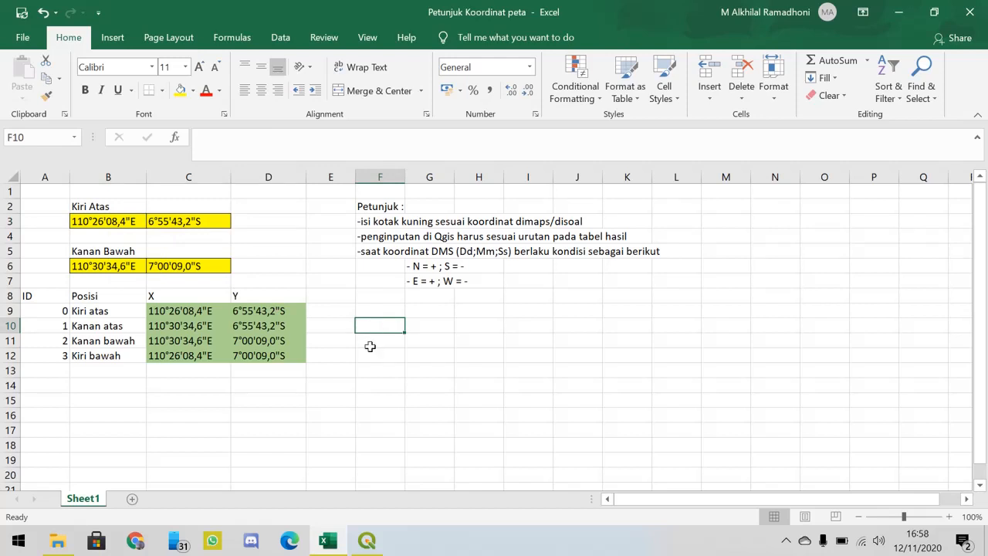
# - Look up the Kiri atas X coordinate in C9 and enter 110 26 08.4 as X / East in the QGIS coordinate dialog
pyautogui.click(101, 313)
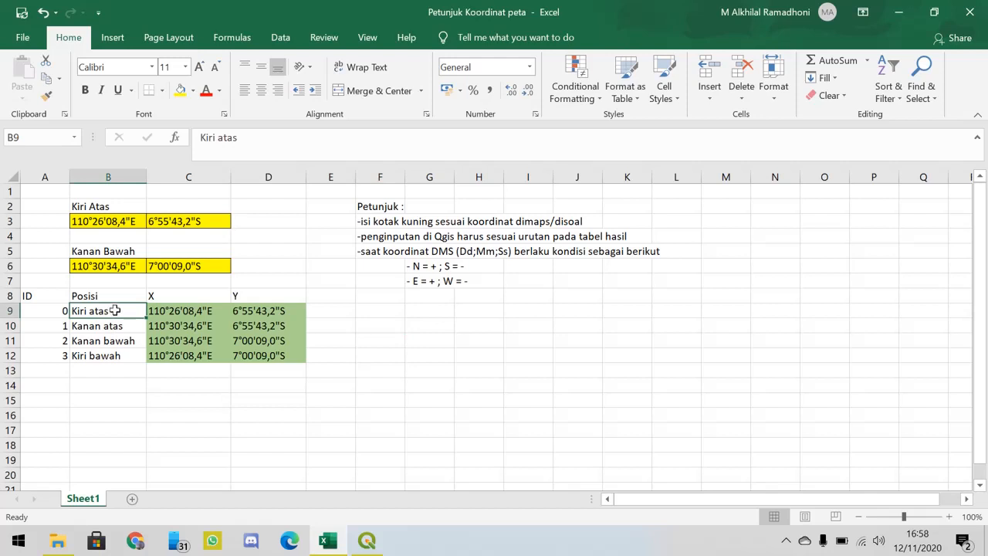
pyautogui.click(190, 313)
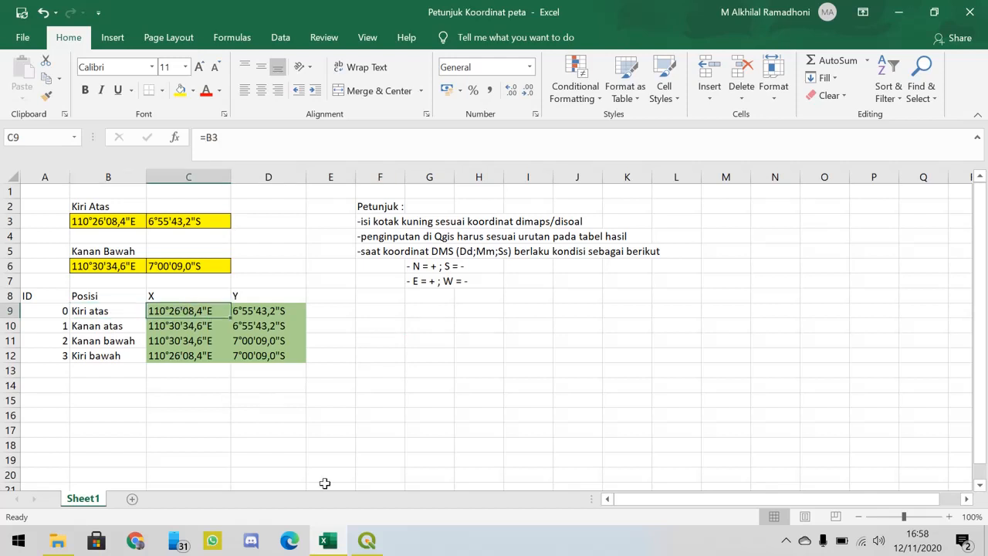
pyautogui.click(367, 540)
pyautogui.write('110')
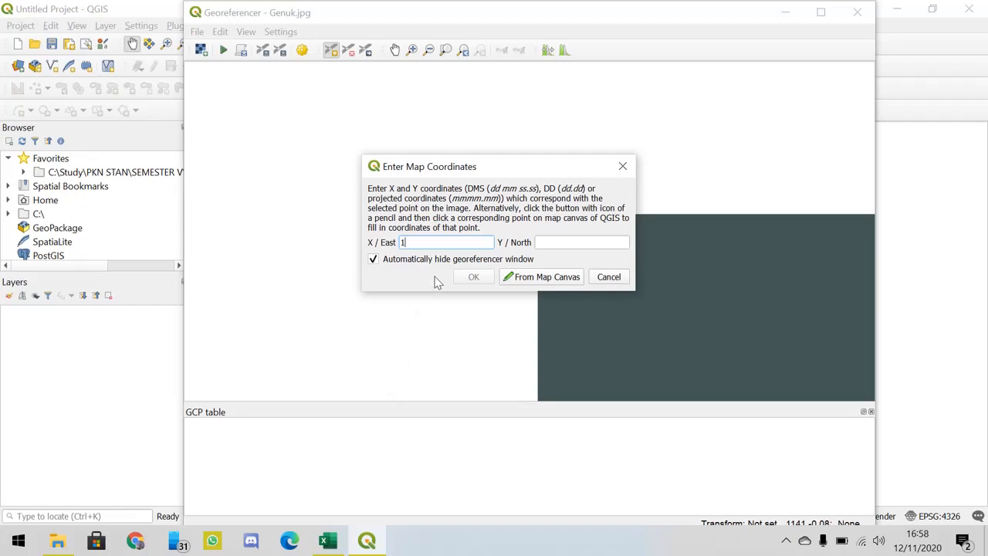
pyautogui.click(330, 542)
pyautogui.click(330, 542)
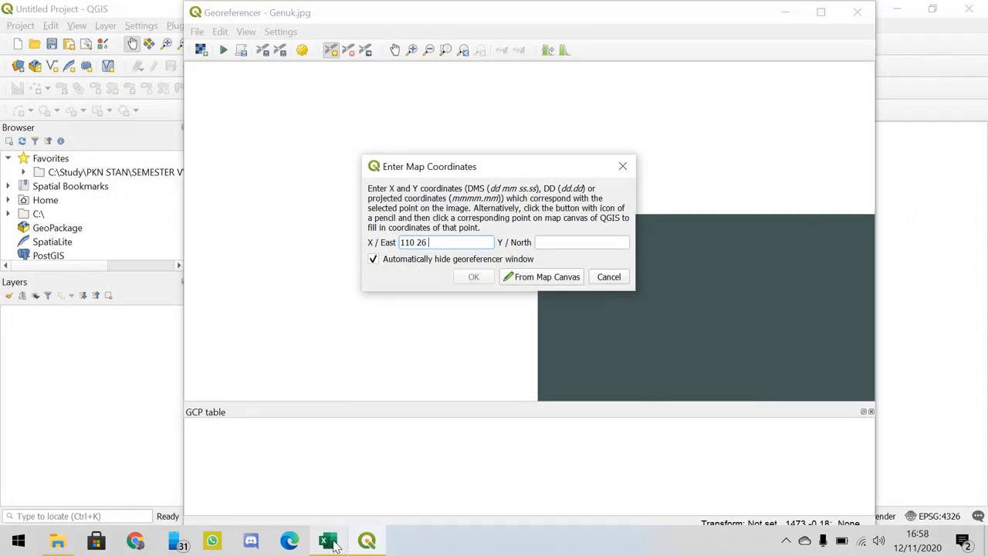
pyautogui.click(331, 542)
pyautogui.click(330, 542)
pyautogui.press('Tab')
# - Enter the Kiri atas Y coordinate from the Excel workbook as 6 55 43.2 in Y / North of the QGIS dialog
pyautogui.click(330, 542)
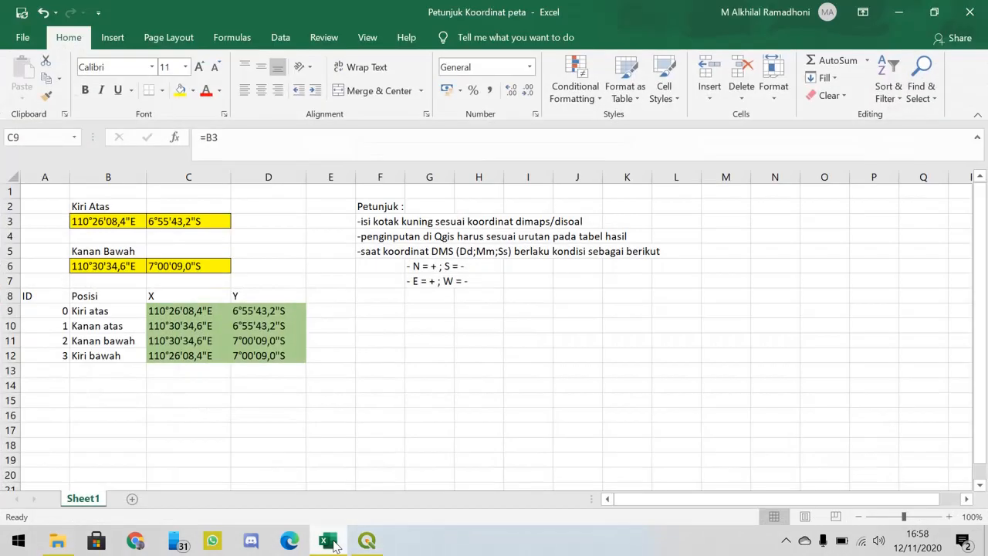
pyautogui.click(330, 542)
pyautogui.write('6 55')
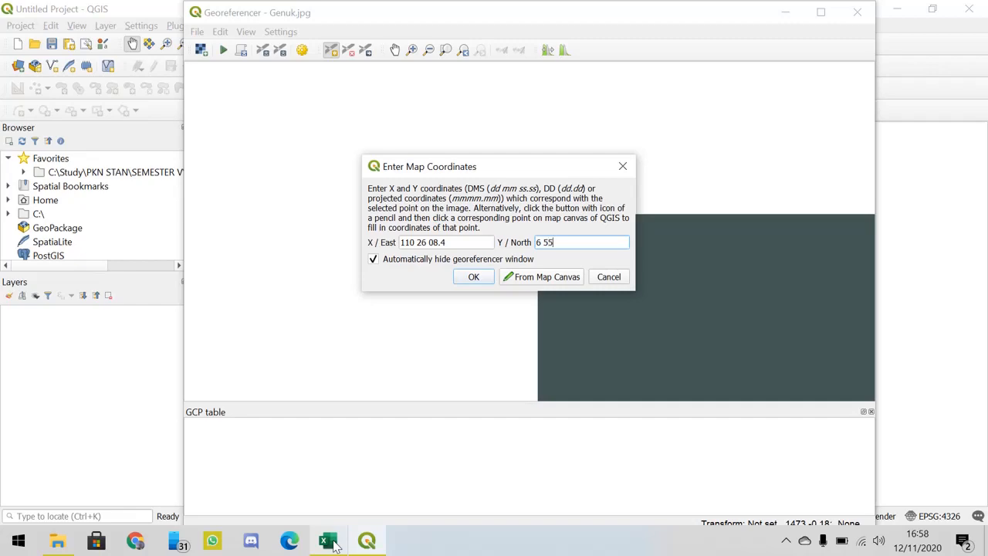
pyautogui.click(330, 542)
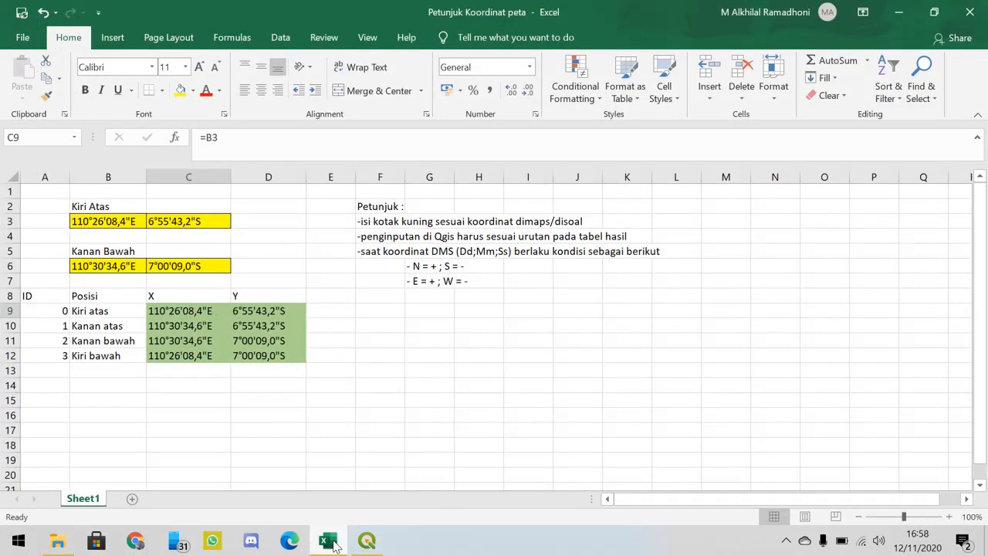
pyautogui.click(330, 542)
pyautogui.write('55 43.2')
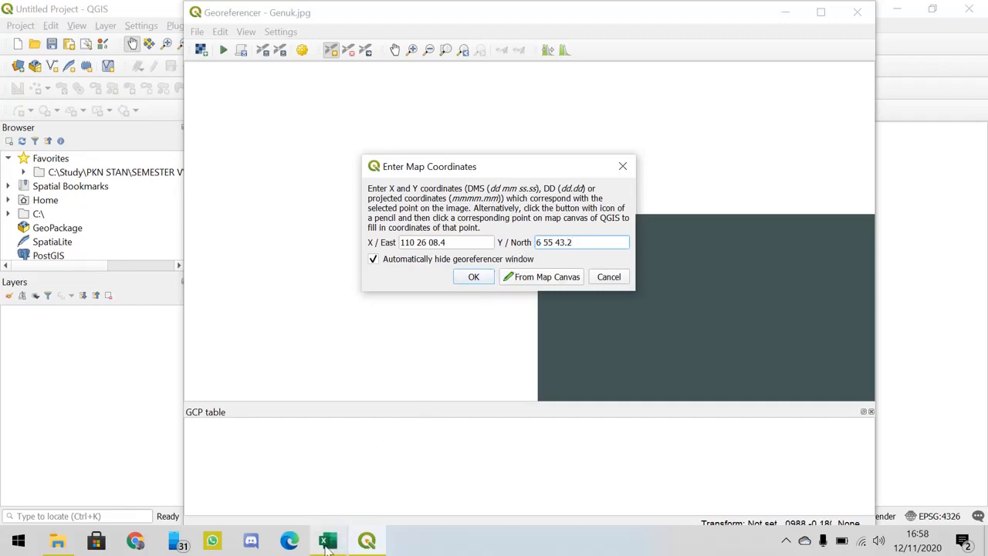
# - Check the hemisphere of C3 against the N/S sign rule in G6 of the Excel workbook, then return to the QGIS coordinate dialog
pyautogui.moveTo(328, 540)
pyautogui.click(325, 503)
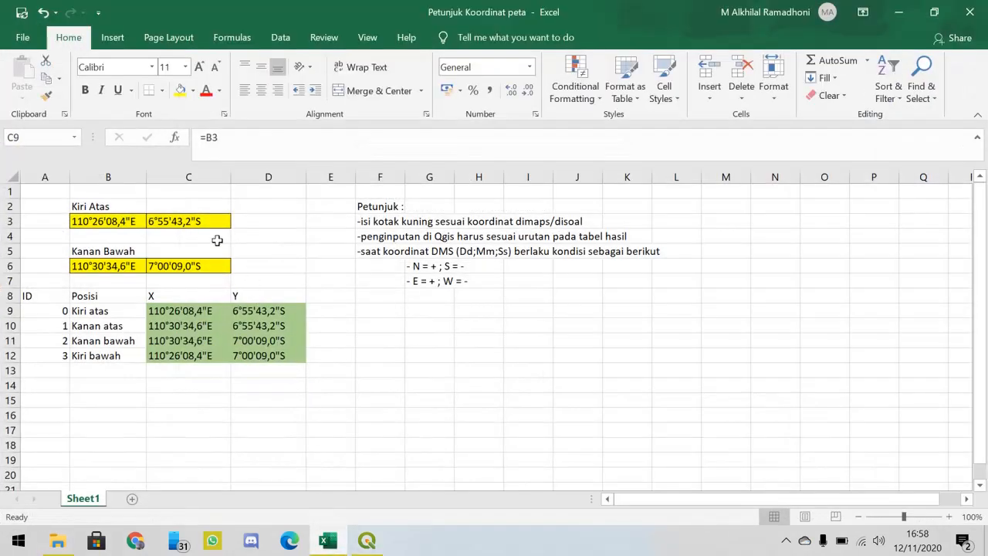
pyautogui.click(196, 222)
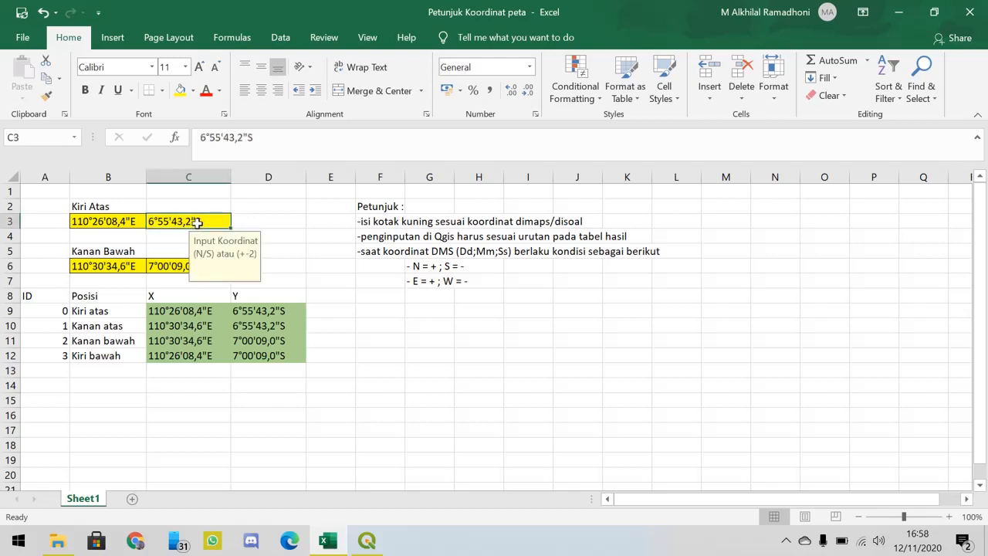
pyautogui.click(427, 266)
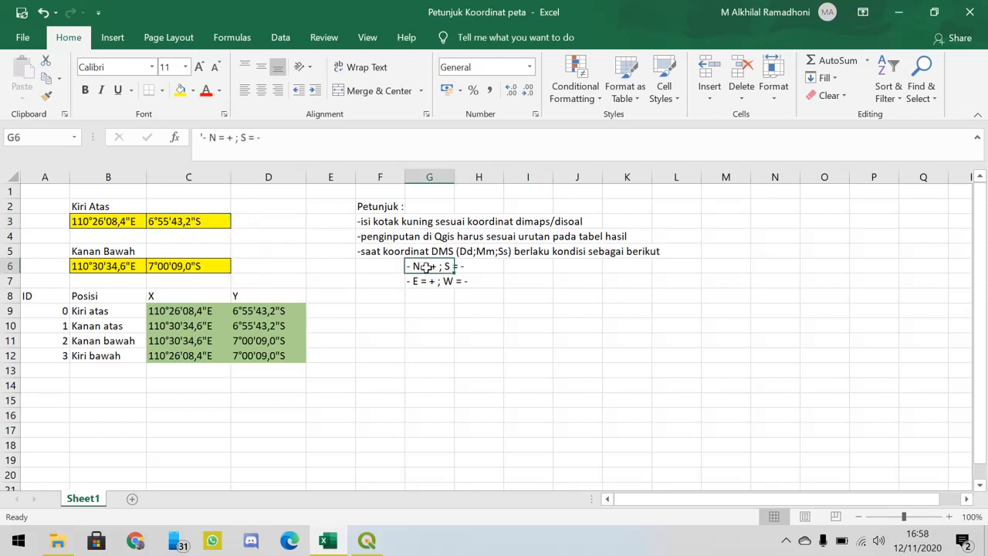
pyautogui.click(335, 542)
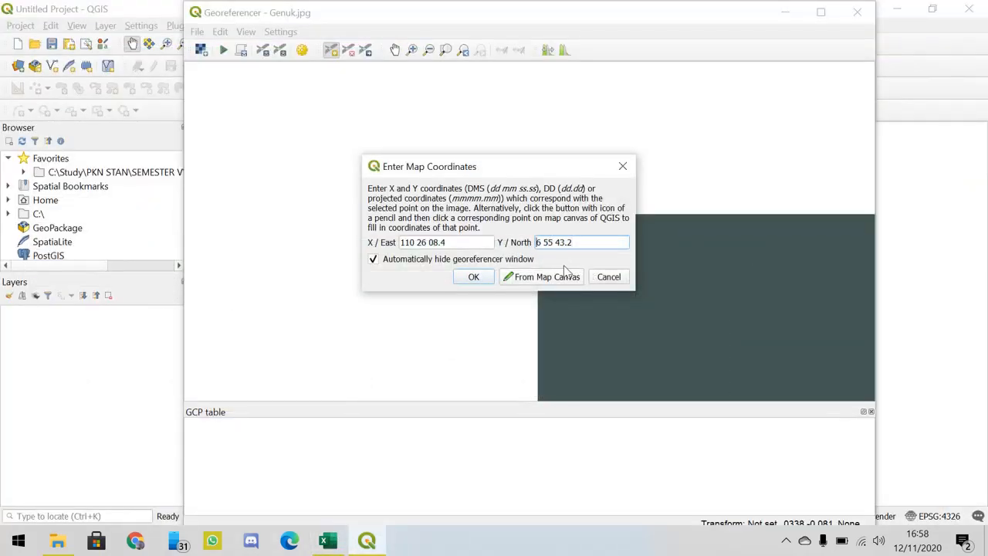
# - Make the Kiri atas Y / North coordinate negative, so the field holds -6 55 43.2
pyautogui.write('-')
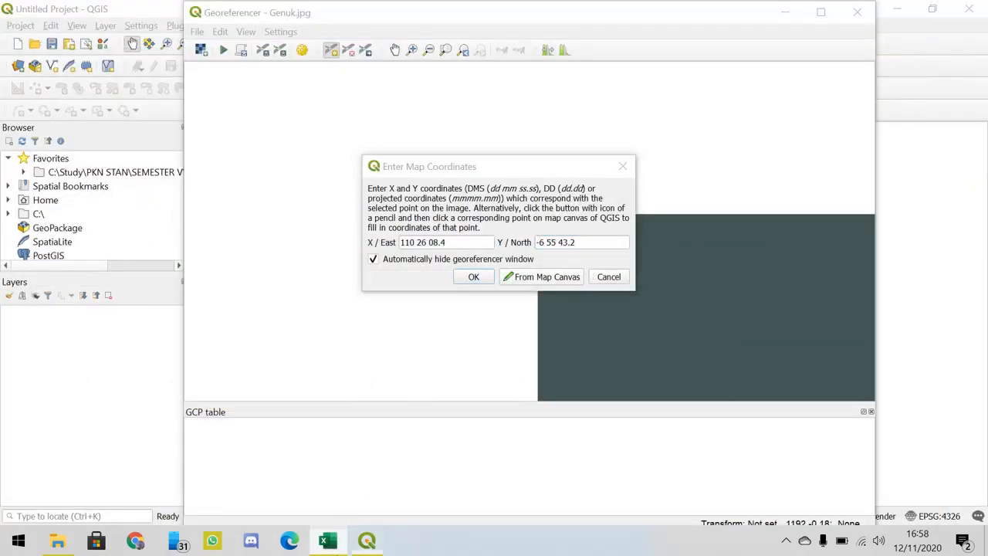
# - Remove the leading dashes before the N/S and E/W sign rules in G6 and G7 of the Excel workbook
pyautogui.click(328, 540)
pyautogui.doubleClick(423, 265)
pyautogui.press('Delete')
pyautogui.press('Delete')
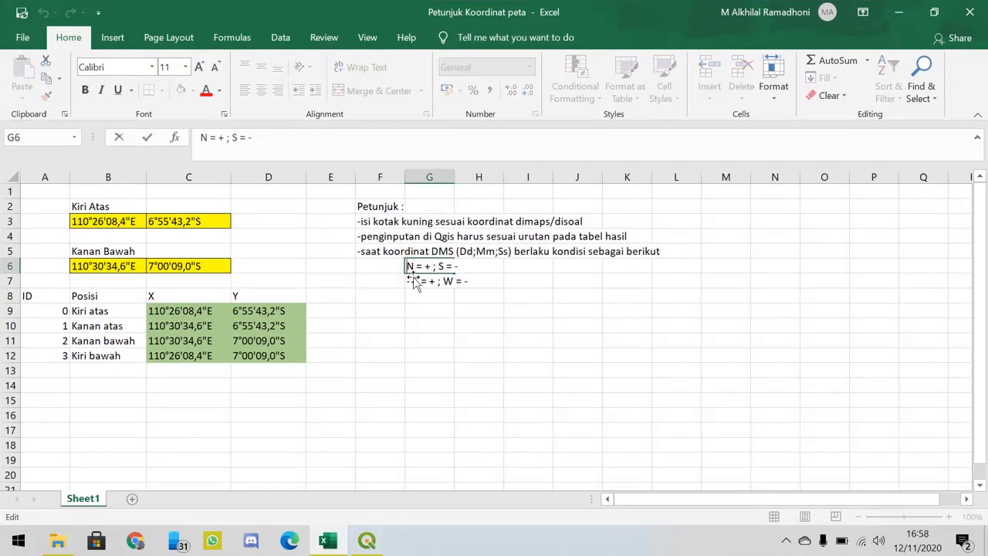
pyautogui.click(414, 282)
pyautogui.doubleClick(415, 283)
pyautogui.press('Delete')
pyautogui.press('Delete')
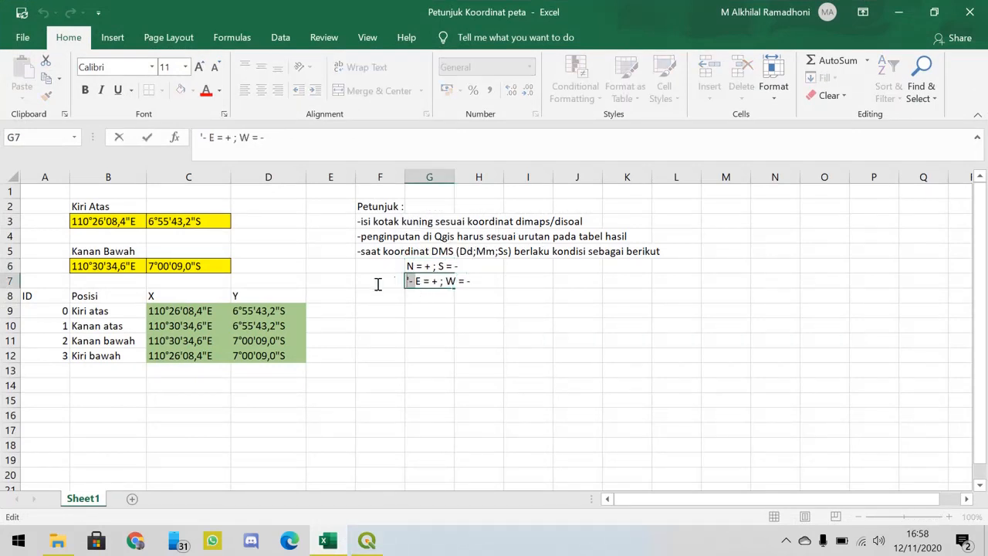
pyautogui.press('Return')
# - Compare the hemisphere letters of the Kiri Atas coordinates in B3 and C3 with the sign rules in G6 and G7
pyautogui.click(435, 267)
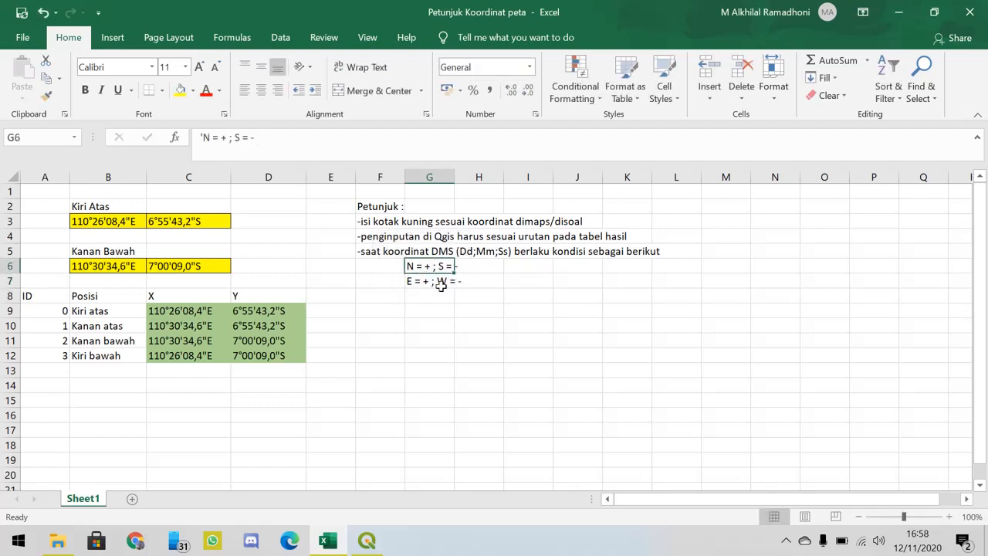
pyautogui.click(437, 282)
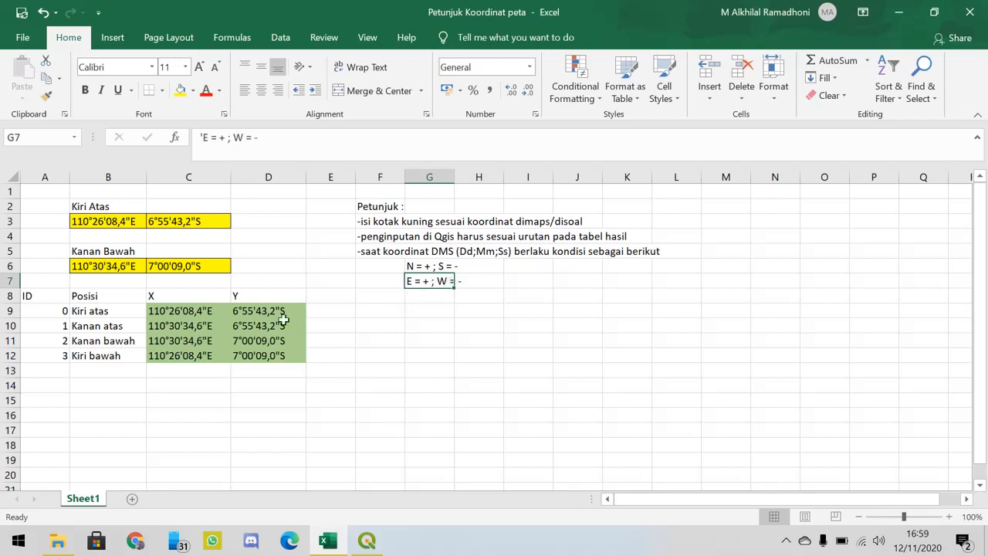
pyautogui.click(111, 222)
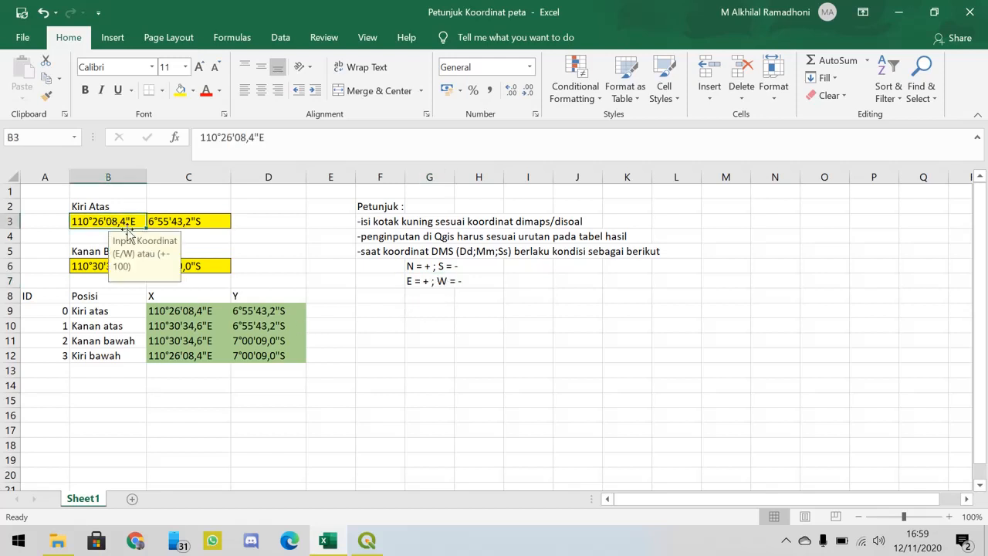
pyautogui.click(209, 222)
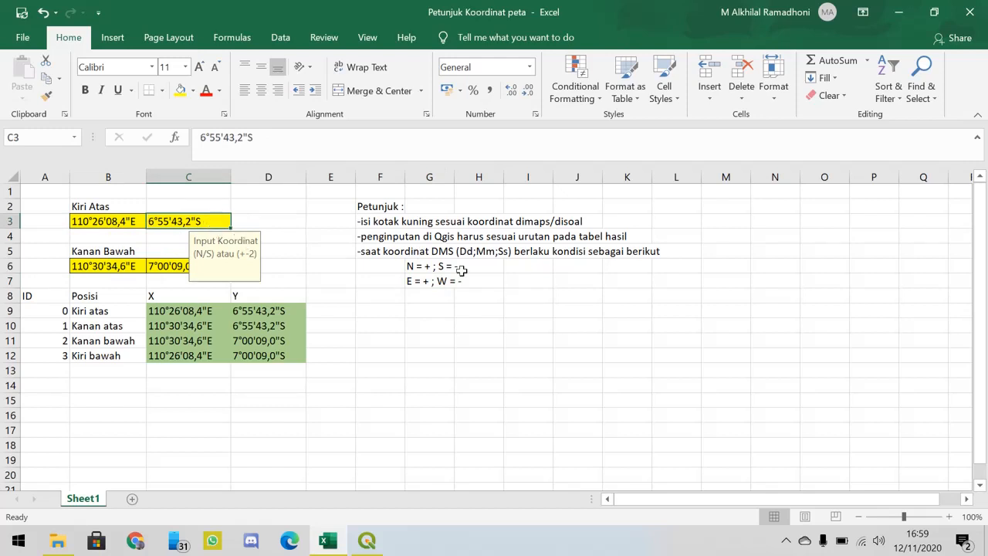
pyautogui.click(436, 266)
pyautogui.click(259, 283)
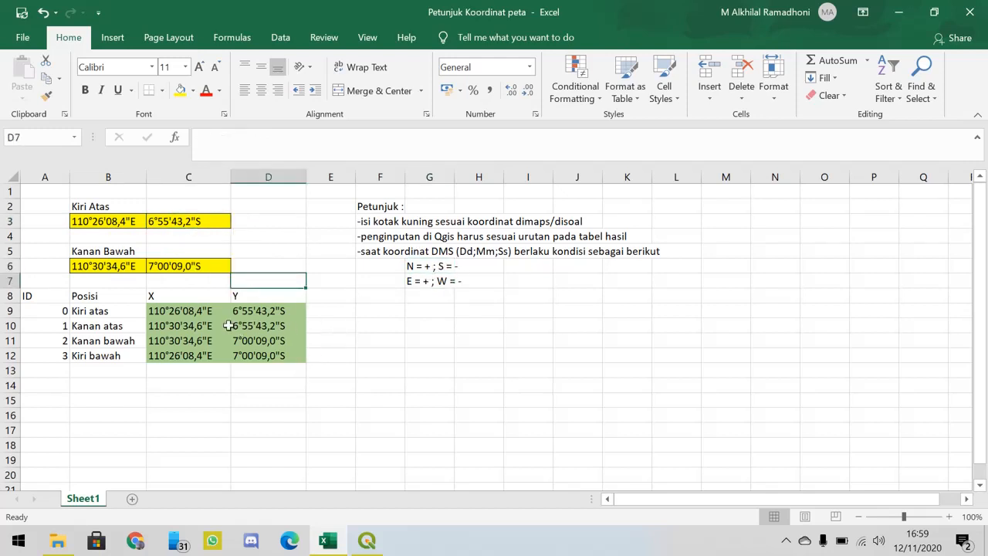
pyautogui.click(377, 320)
pyautogui.click(373, 315)
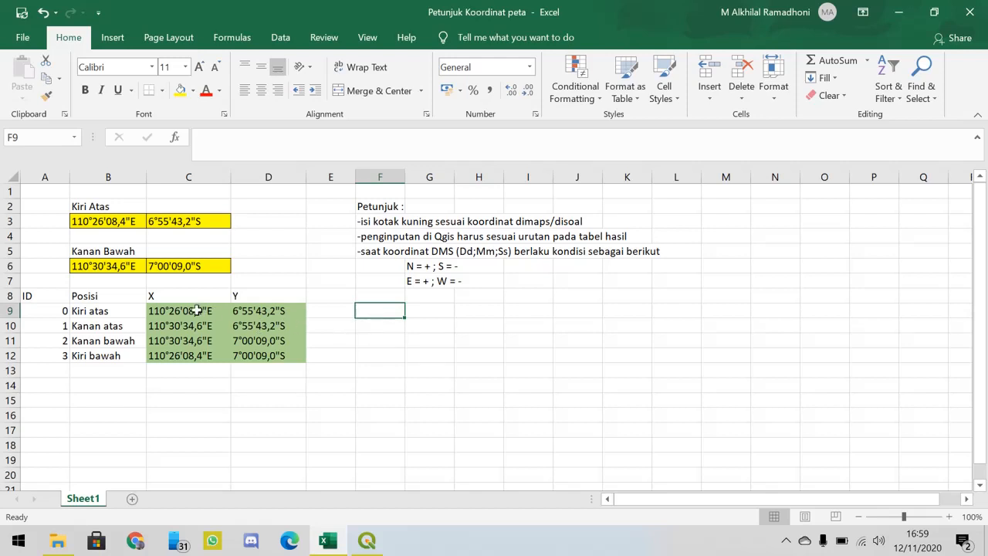
# - Check the Kiri atas pair in C9:D9, then accept the entered coordinates in the QGIS dialog to add the first control point
pyautogui.moveTo(197, 311); pyautogui.dragTo(250, 310)
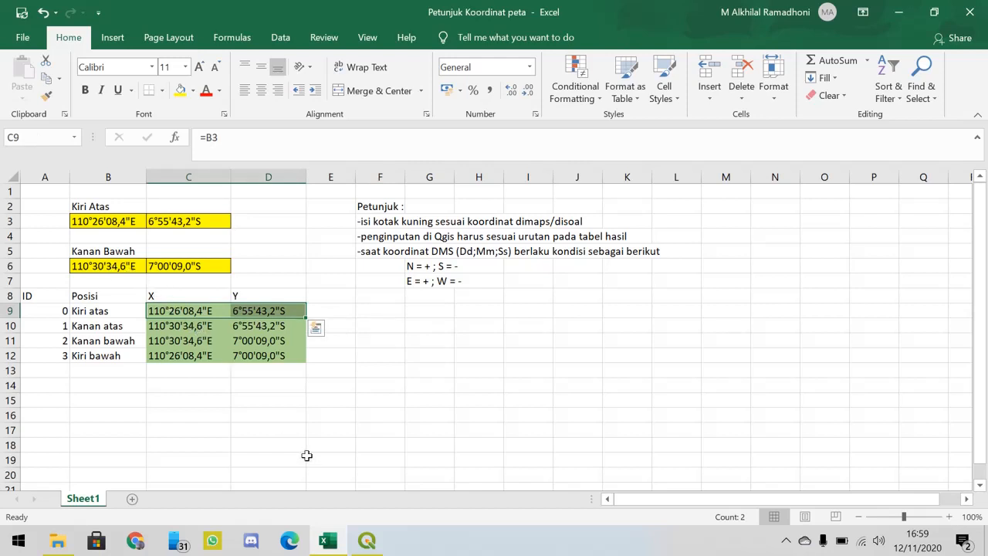
pyautogui.click(366, 541)
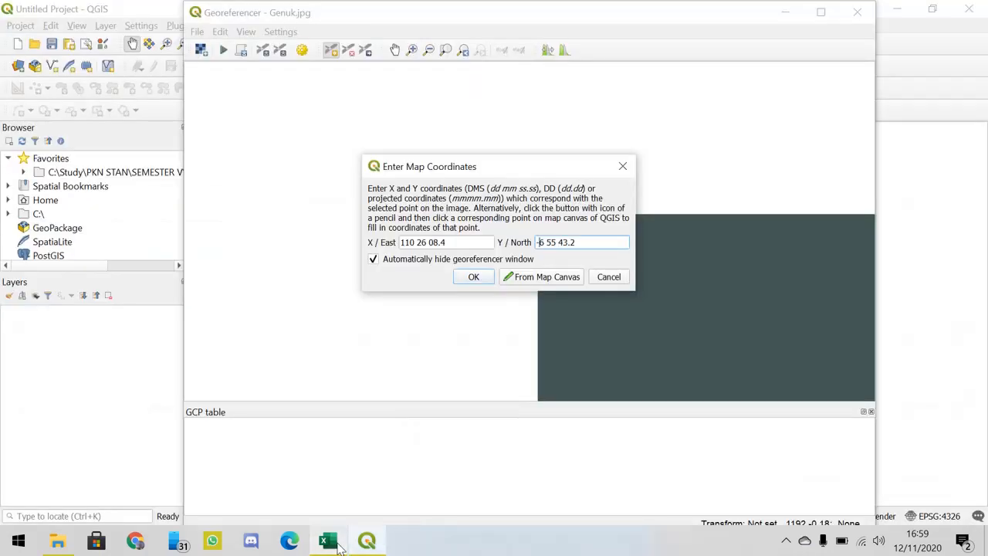
pyautogui.click(476, 280)
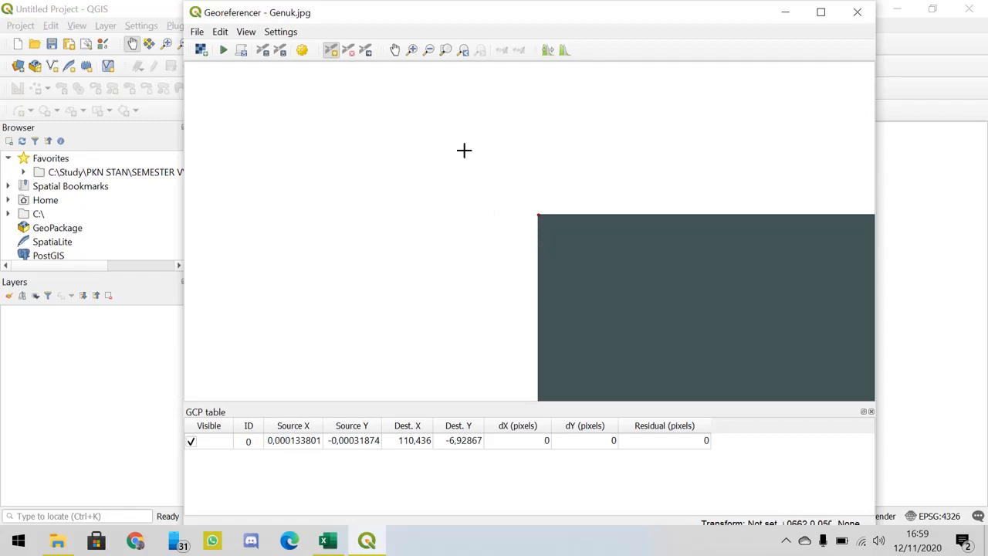
# - Place a new control point exactly on the upper-right corner of the Genuk image in the Georeferencer
pyautogui.click(445, 50)
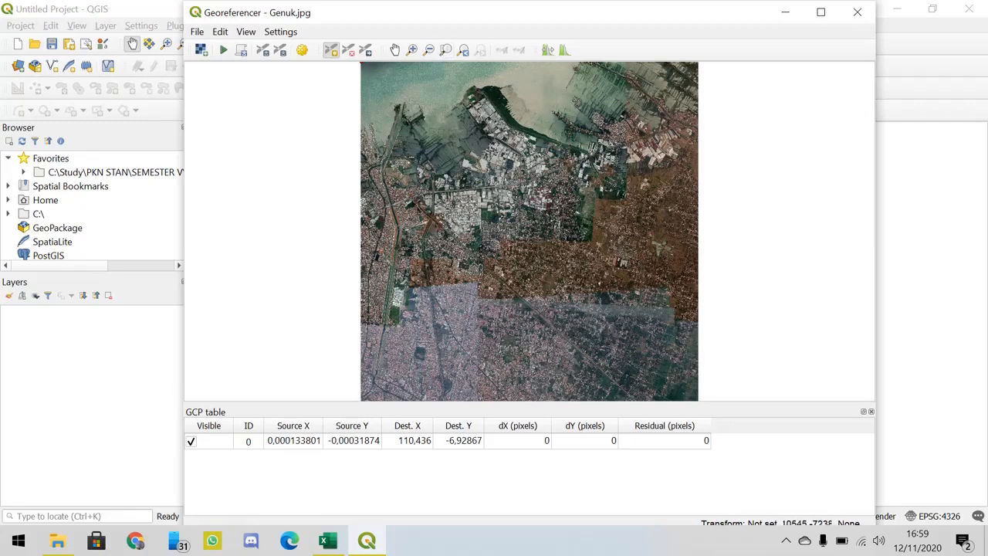
pyautogui.click(412, 49)
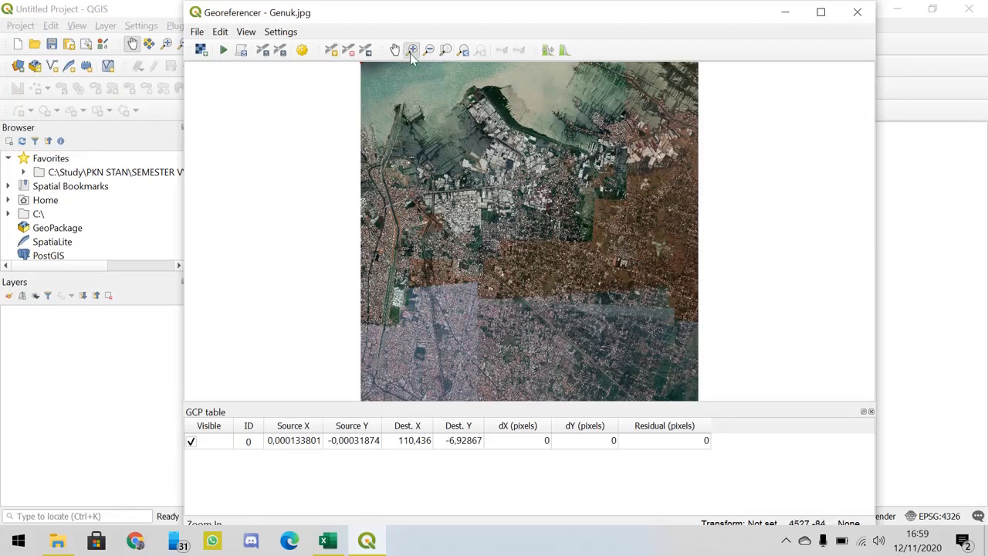
pyautogui.moveTo(726, 85); pyautogui.dragTo(660, 48)
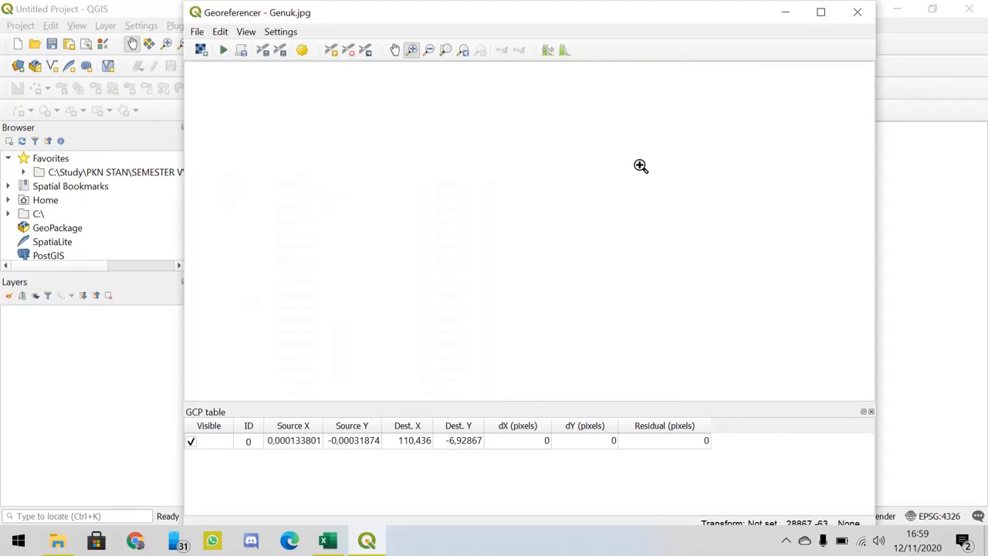
pyautogui.moveTo(556, 216); pyautogui.dragTo(441, 137)
pyautogui.moveTo(571, 207); pyautogui.dragTo(489, 104)
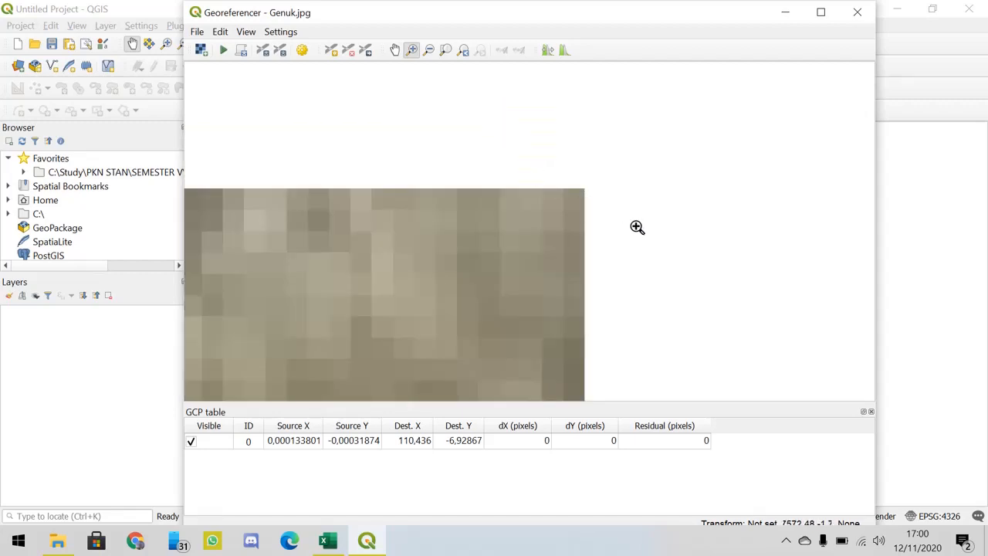
pyautogui.moveTo(636, 227); pyautogui.dragTo(457, 100)
pyautogui.moveTo(560, 165); pyautogui.dragTo(475, 96)
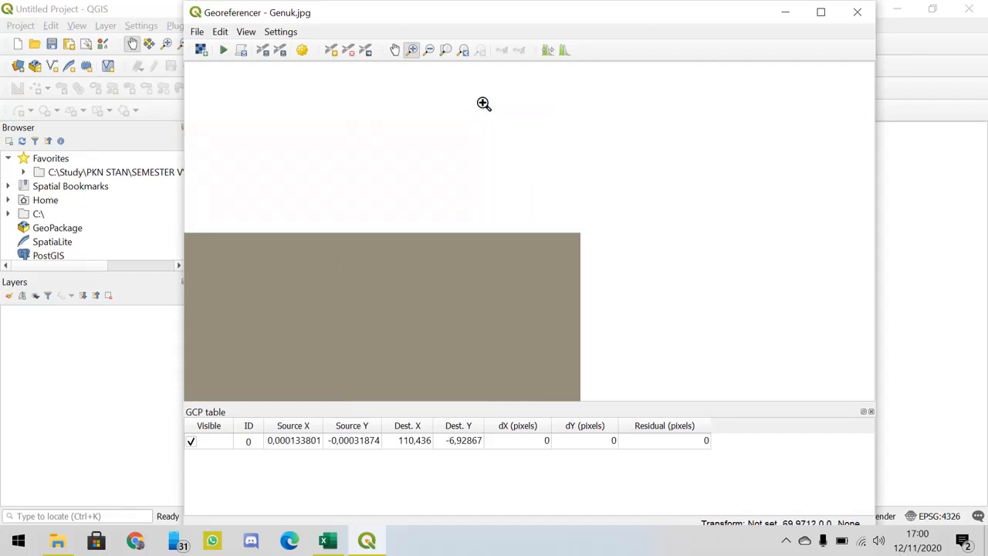
pyautogui.click(331, 49)
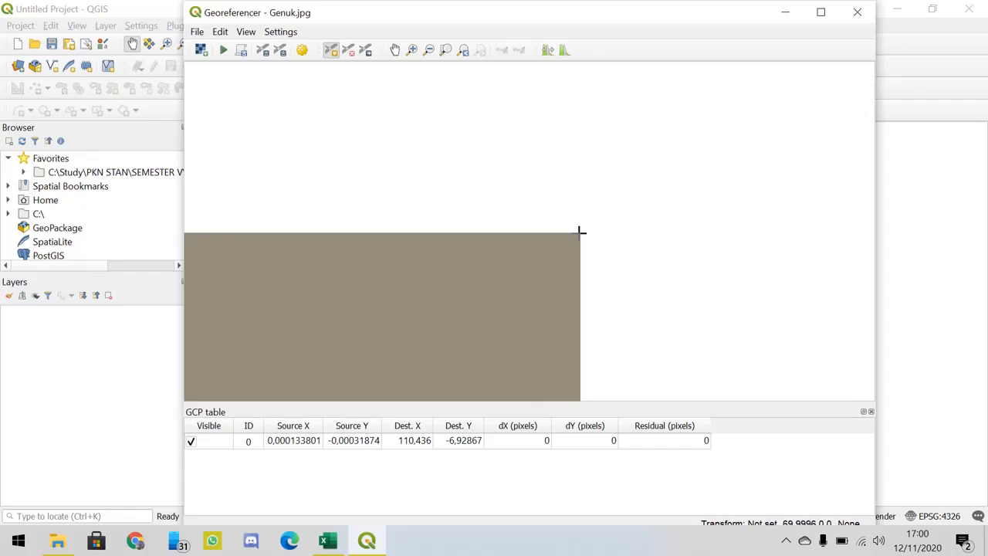
pyautogui.click(580, 232)
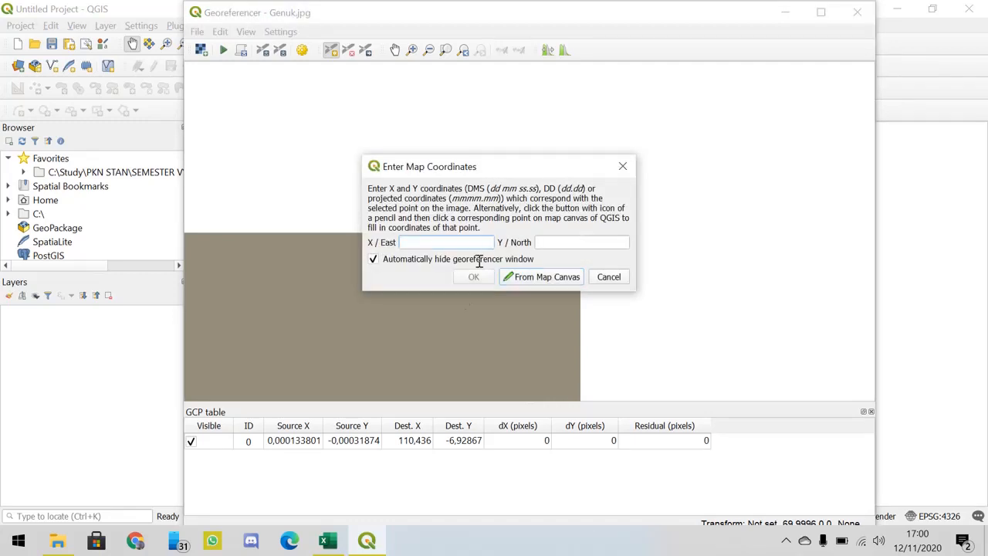
# - Enter the Kanan atas X coordinate from the Excel workbook as 110 30 34.6 in X / East of the QGIS coordinate dialog
pyautogui.click(337, 543)
pyautogui.click(336, 543)
pyautogui.write('110')
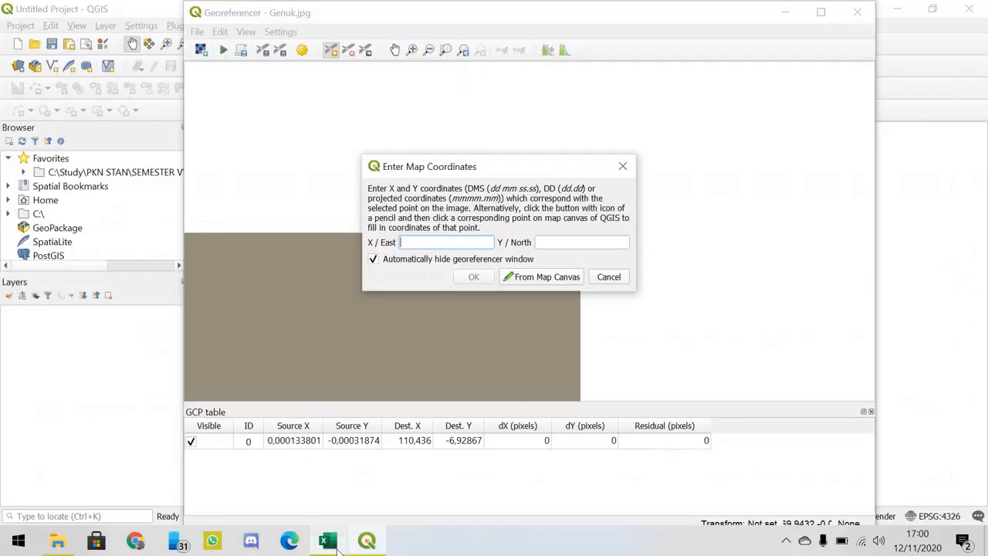
pyautogui.click(328, 542)
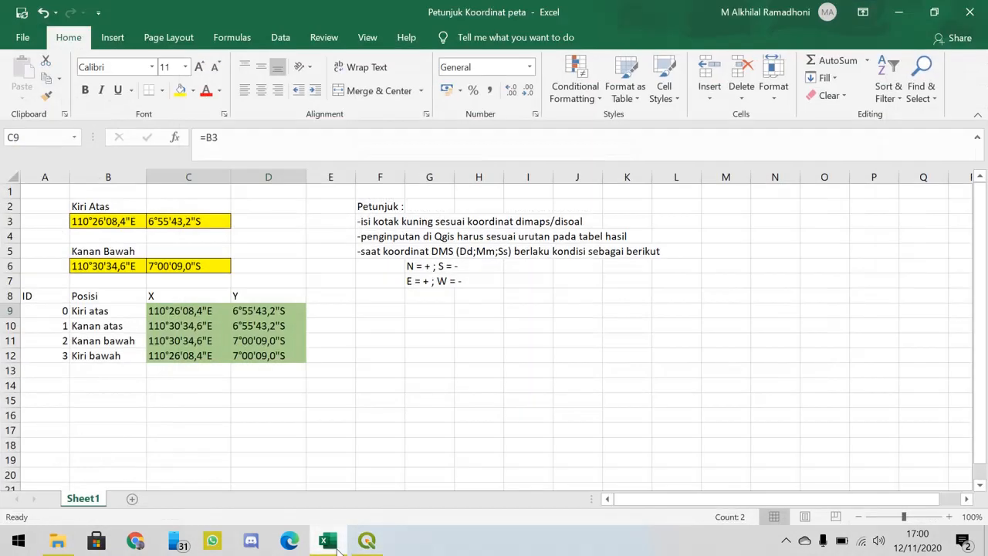
pyautogui.click(338, 547)
pyautogui.write('30')
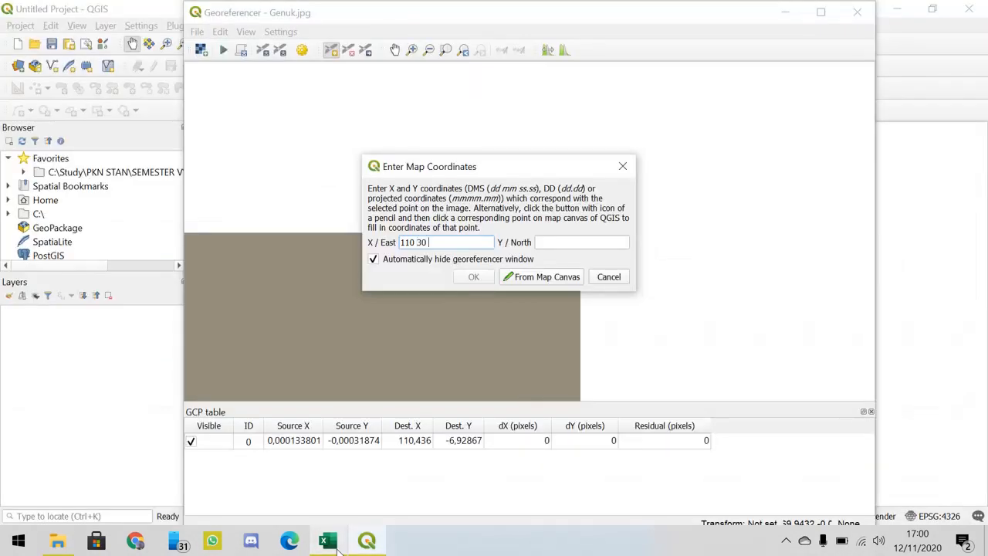
pyautogui.click(338, 547)
pyautogui.click(337, 547)
pyautogui.press('Tab')
# - Enter the Kanan atas Y coordinate from the Excel workbook as -6 55 43.2 in Y / North and accept the control point
pyautogui.click(337, 546)
pyautogui.click(337, 547)
pyautogui.write('-6')
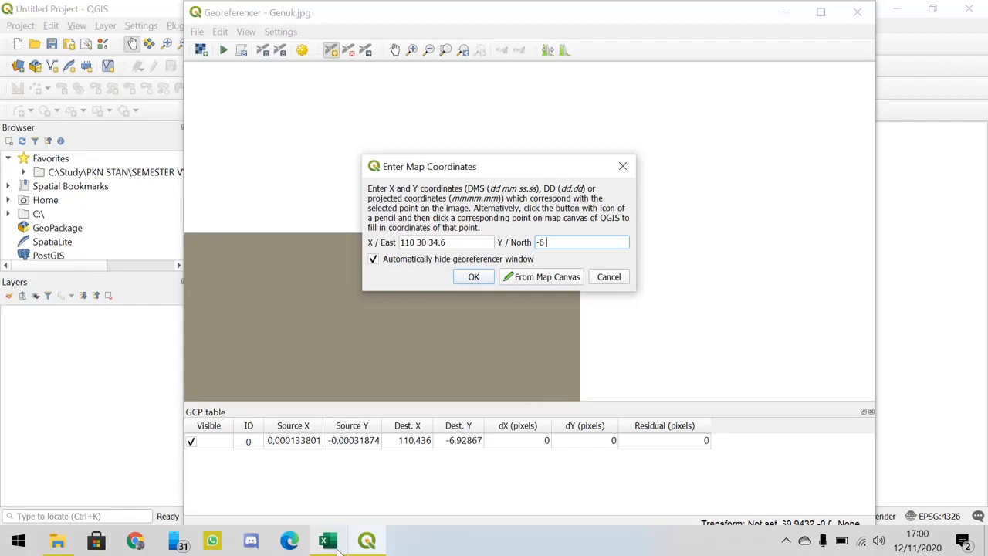
pyautogui.click(337, 547)
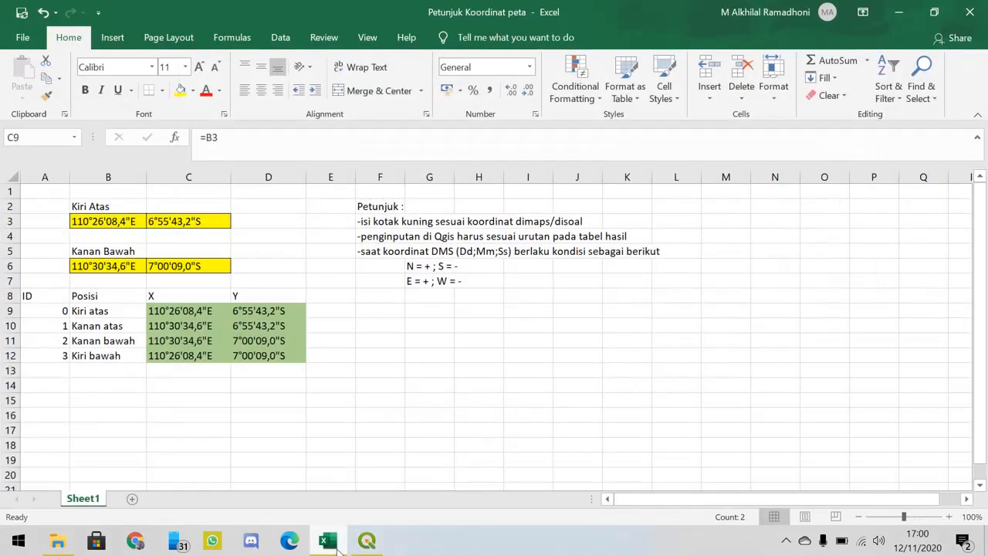
pyautogui.click(337, 547)
pyautogui.write('6 55')
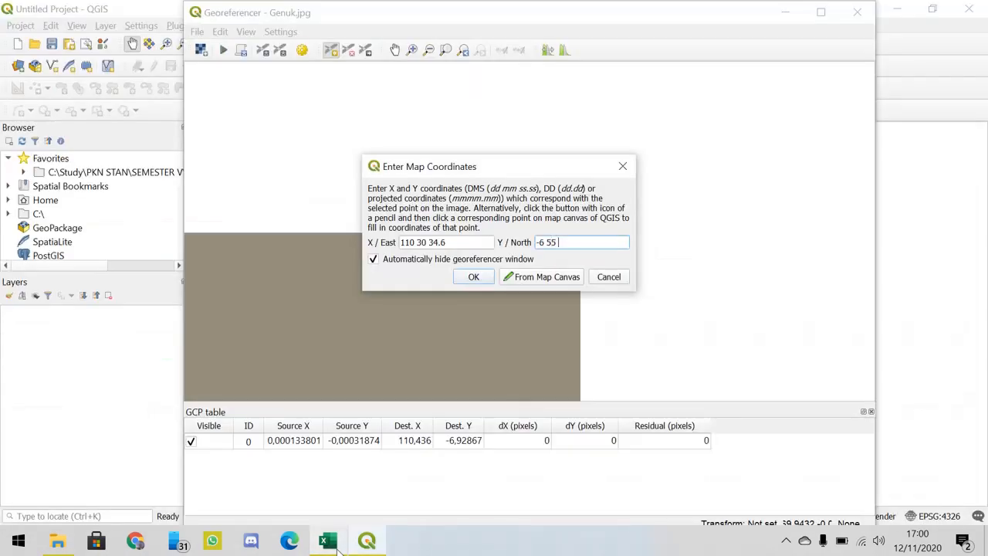
pyautogui.click(338, 547)
pyautogui.click(338, 547)
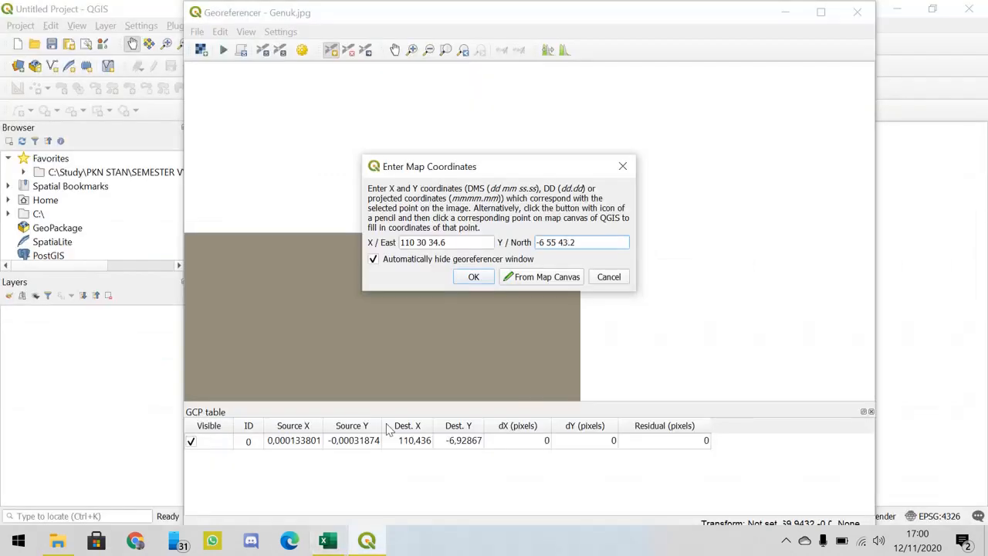
pyautogui.click(474, 279)
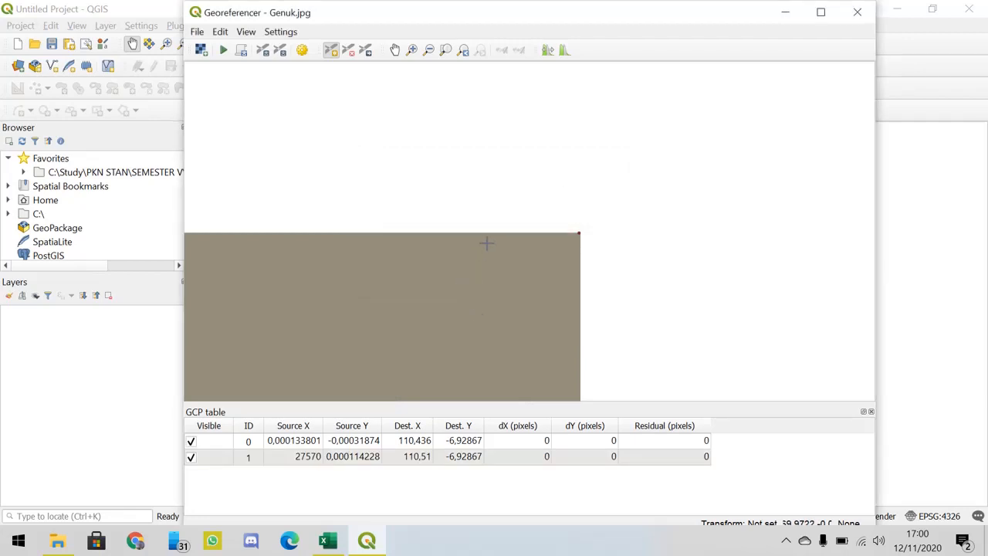
# - Place a new control point exactly on the lower-right corner of the Genuk image in the Georeferencer
pyautogui.click(446, 51)
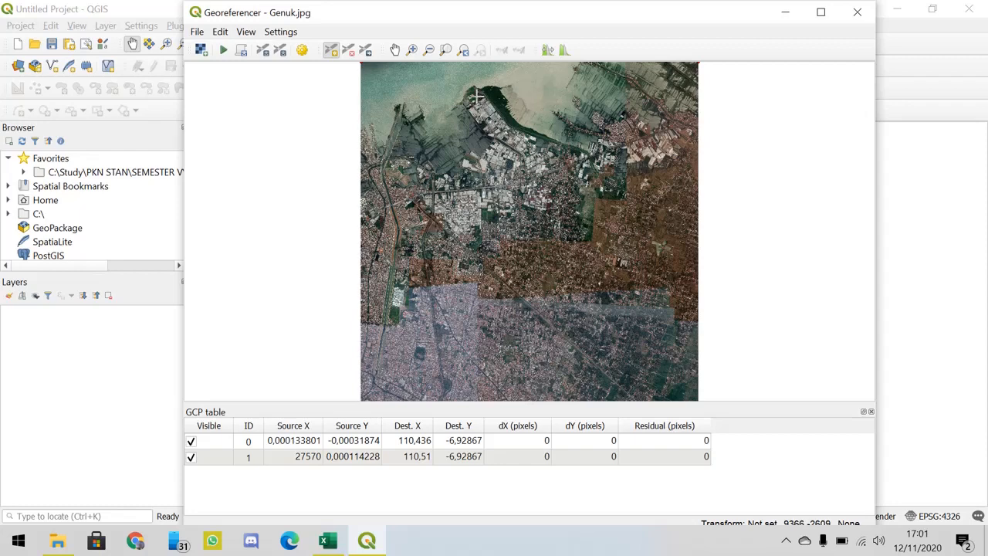
pyautogui.click(417, 54)
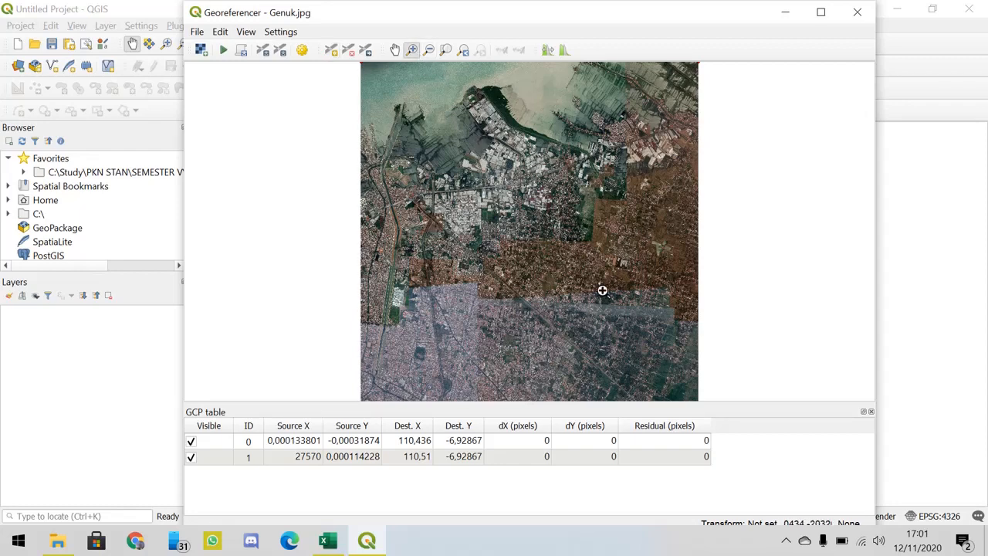
pyautogui.click(667, 364)
pyautogui.moveTo(661, 376); pyautogui.dragTo(710, 406)
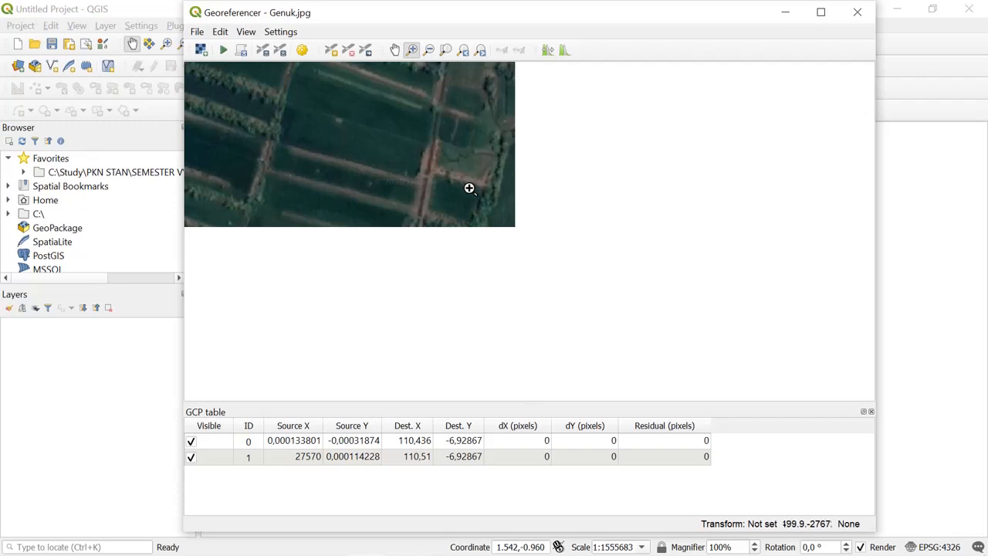
pyautogui.moveTo(470, 188); pyautogui.dragTo(611, 303)
pyautogui.moveTo(538, 236); pyautogui.dragTo(584, 302)
pyautogui.moveTo(521, 213); pyautogui.dragTo(620, 292)
pyautogui.click(331, 50)
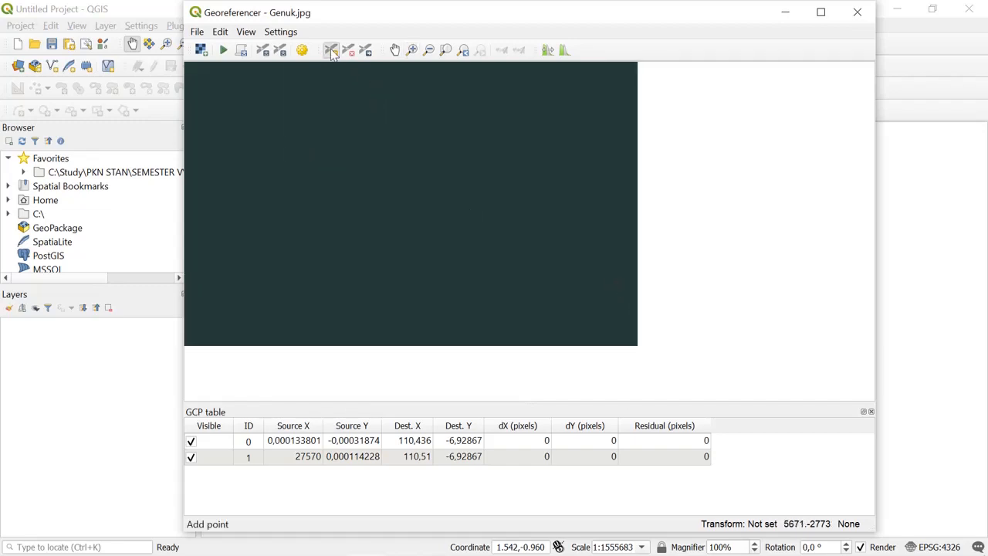
pyautogui.click(637, 346)
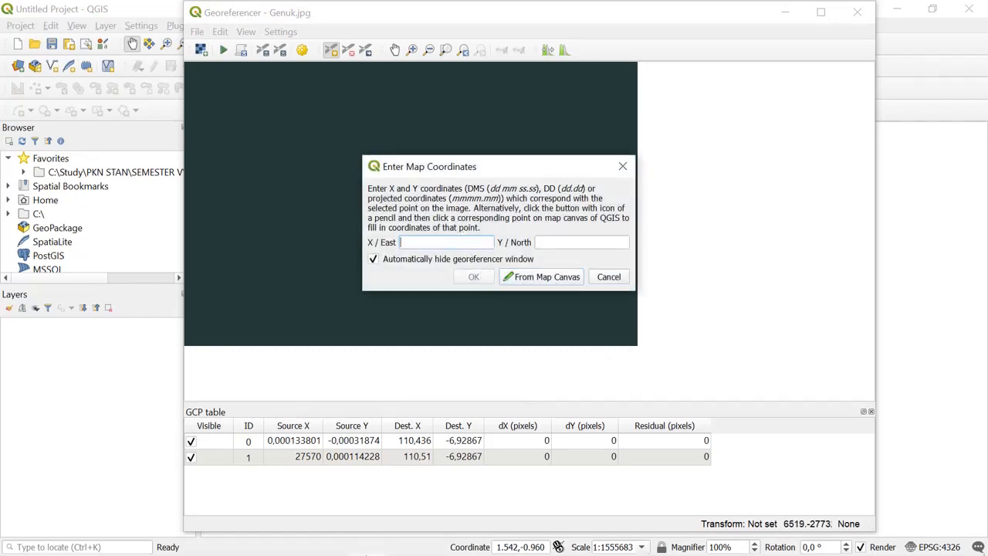
# - Enter the Kanan bawah X coordinate from the Excel workbook as 110 30 34.6 in X / East of the QGIS coordinate dialog
pyautogui.click(328, 541)
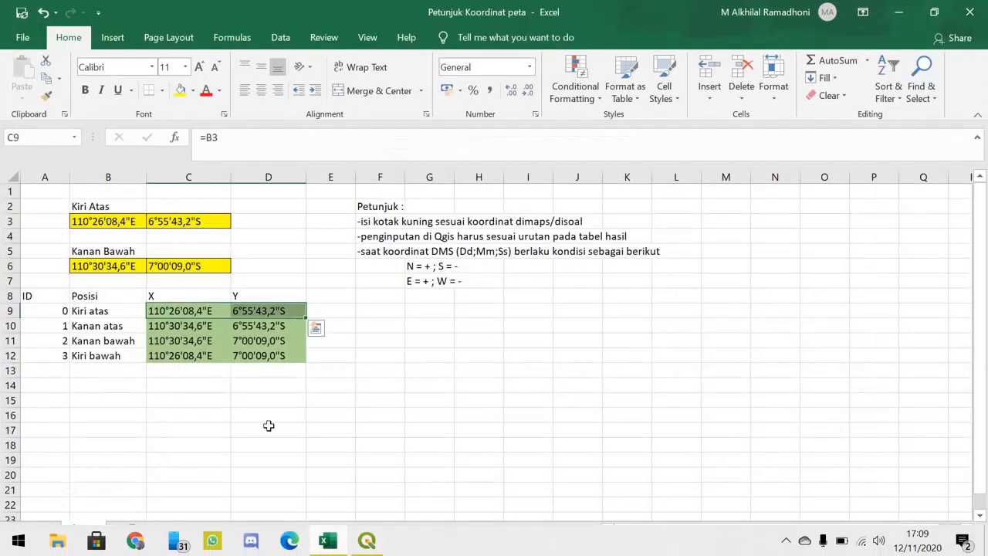
pyautogui.click(185, 342)
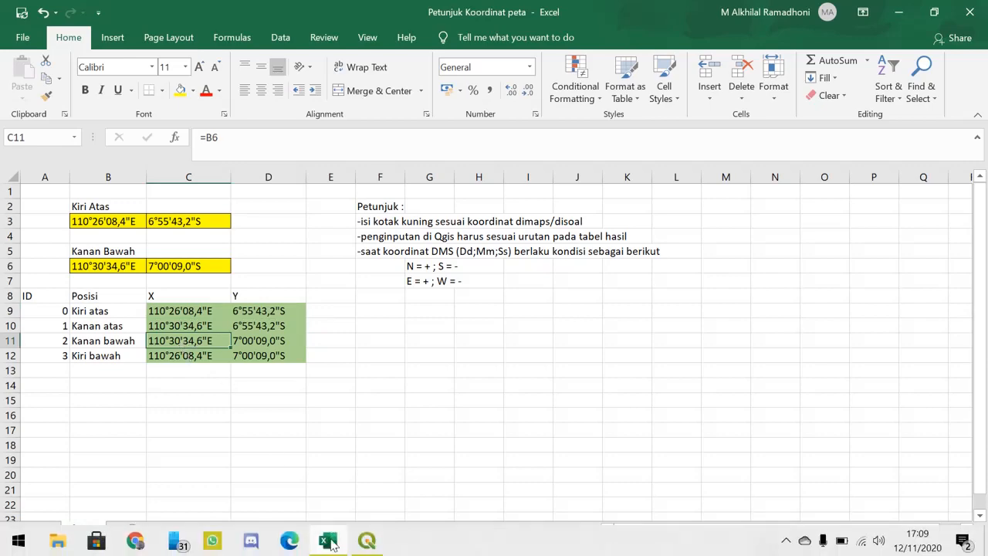
pyautogui.click(328, 542)
pyautogui.write('110')
pyautogui.click(328, 541)
pyautogui.click(328, 542)
pyautogui.write('3')
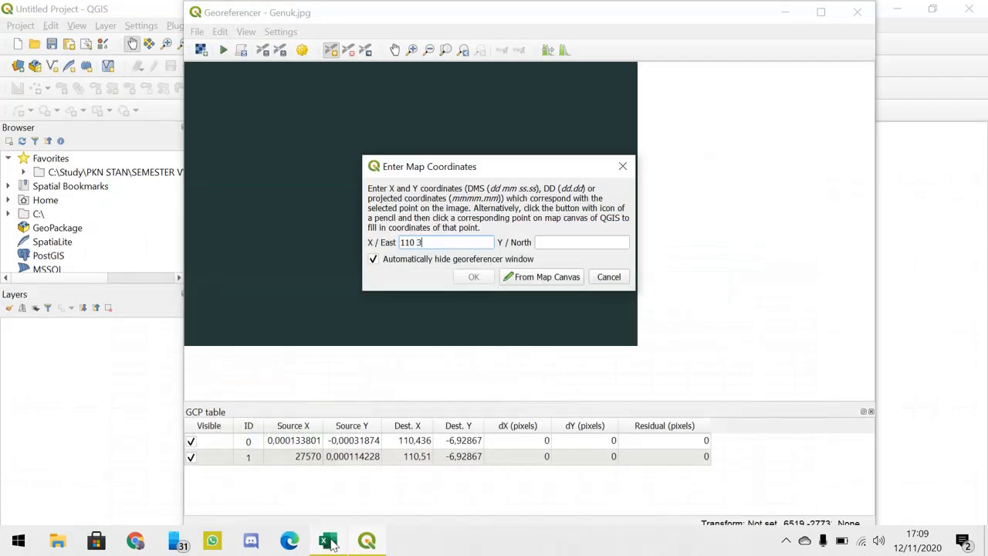
pyautogui.write('0')
pyautogui.click(328, 541)
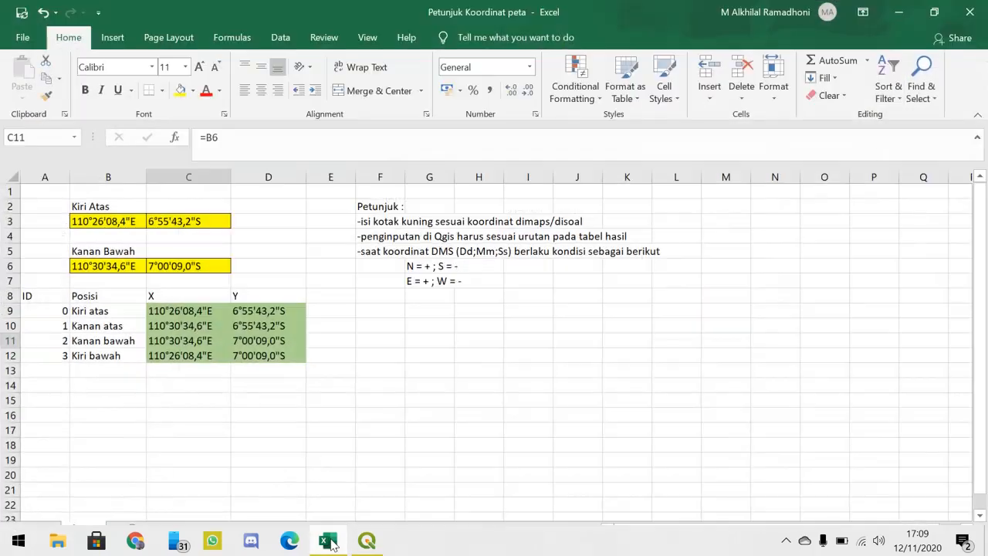
pyautogui.click(328, 541)
pyautogui.write('34.6')
pyautogui.press('Tab')
# - Enter the Kanan bawah Y coordinate from the Excel workbook as 7 00 09.0 in Y / North and accept the control point
pyautogui.click(328, 541)
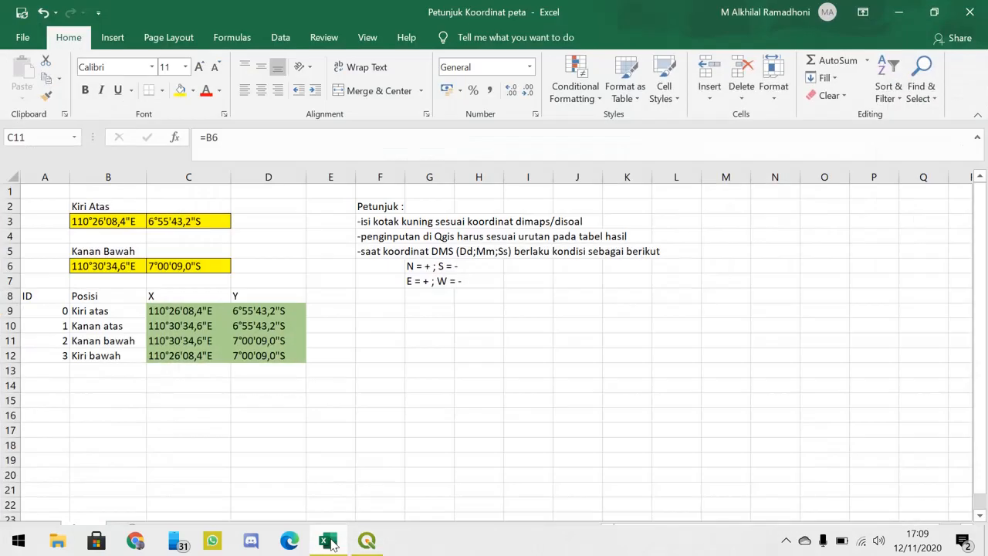
pyautogui.click(329, 541)
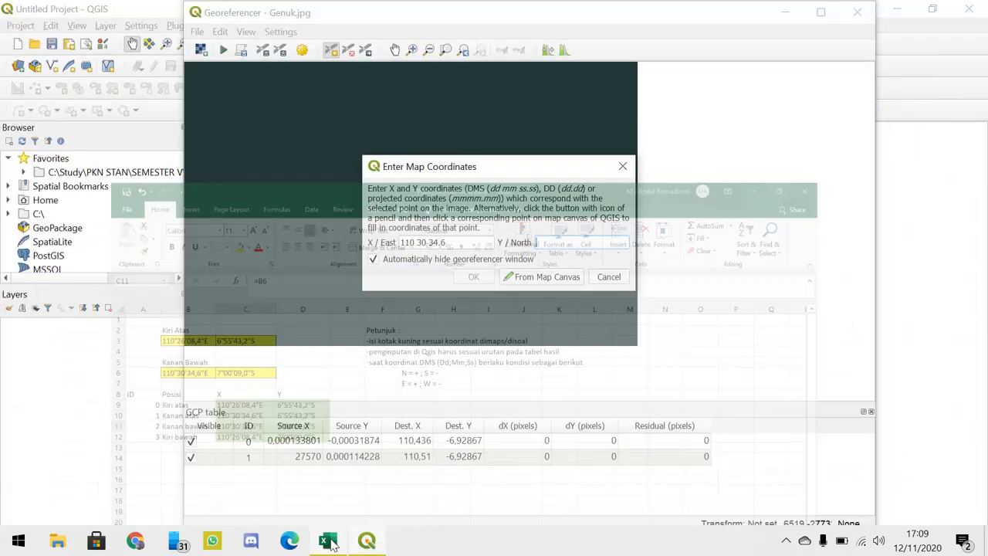
pyautogui.write('7')
pyautogui.click(328, 541)
pyautogui.click(328, 541)
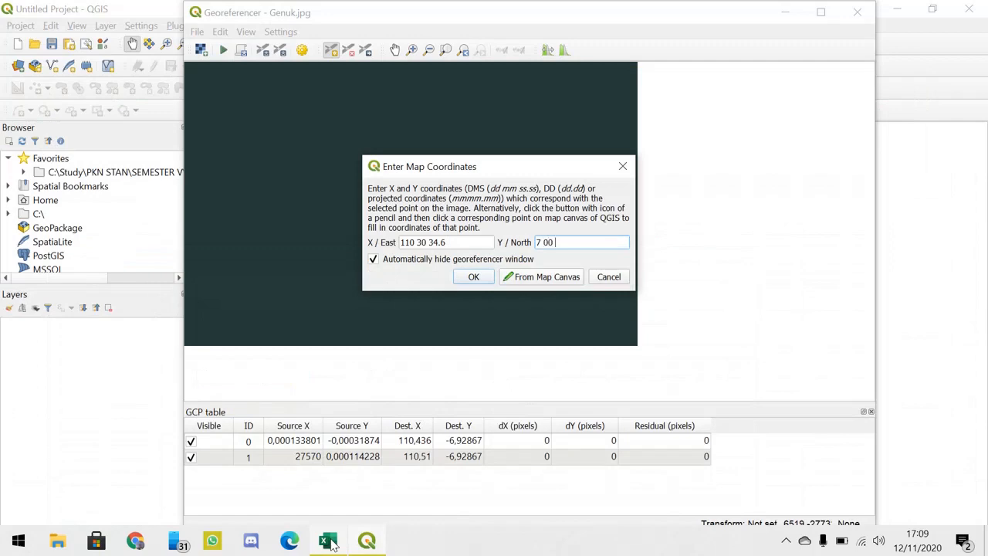
pyautogui.click(328, 541)
pyautogui.click(329, 541)
pyautogui.write('09')
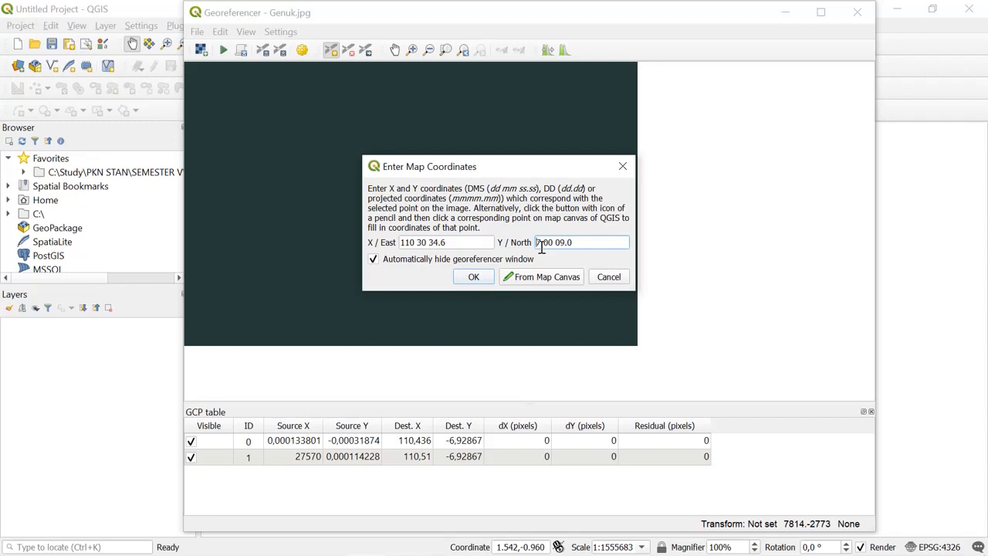
pyautogui.click(474, 278)
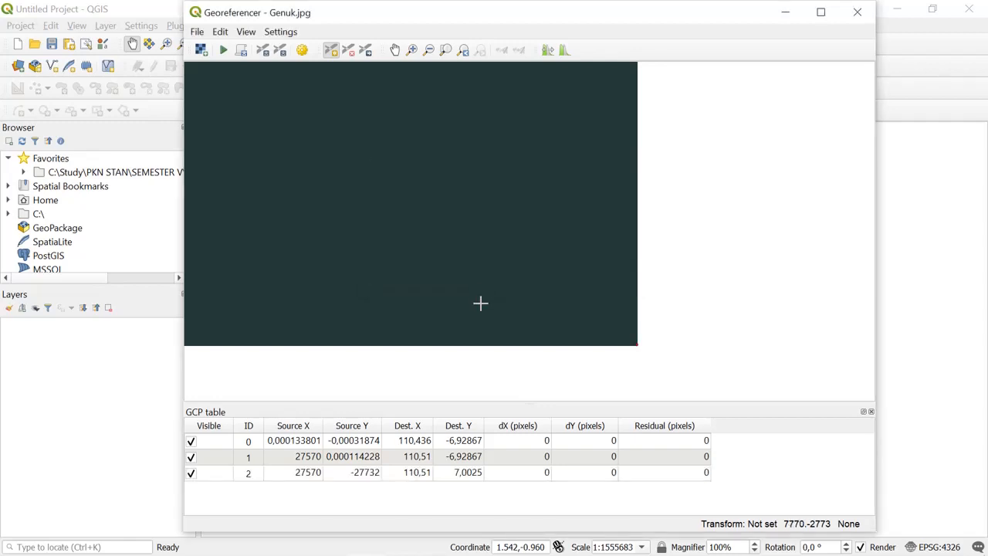
# - Correct the Dest. Y value of control point 2 in the GCP table to -7.0025
pyautogui.click(461, 479)
pyautogui.doubleClick(456, 478)
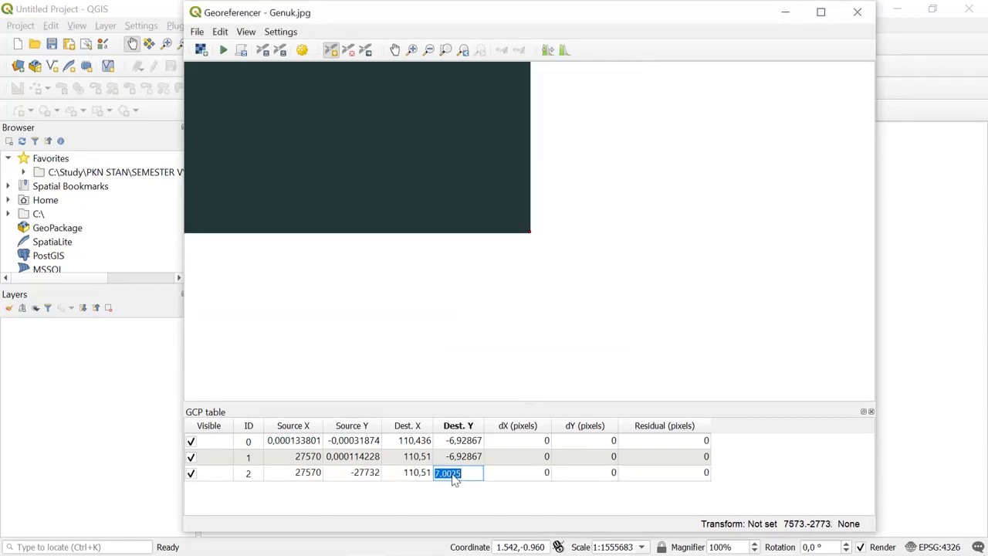
pyautogui.write('-')
pyautogui.click(448, 493)
# - Place a new control point exactly on the lower-left corner of the Genuk image in the Georeferencer
pyautogui.click(447, 52)
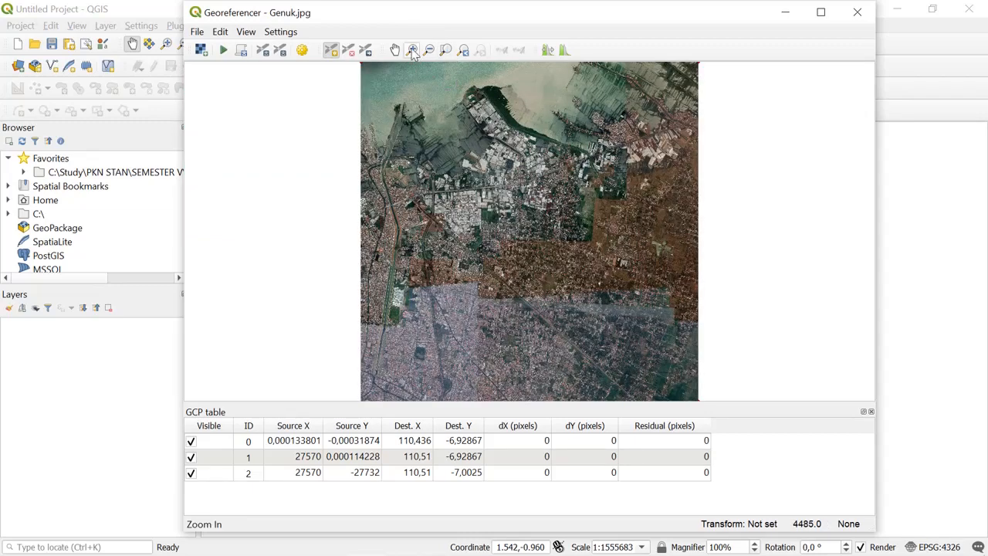
pyautogui.click(413, 51)
pyautogui.moveTo(346, 390); pyautogui.dragTo(391, 421)
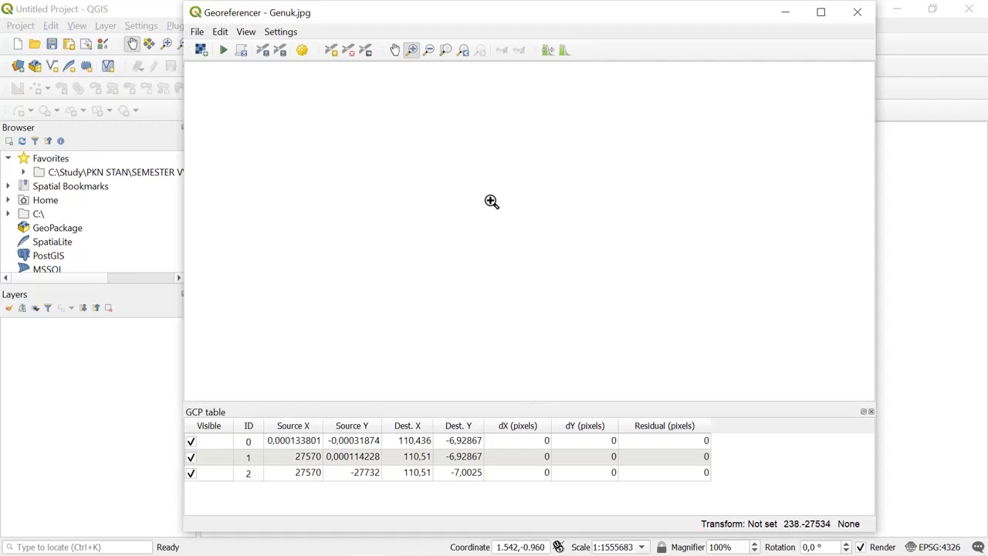
pyautogui.click(446, 55)
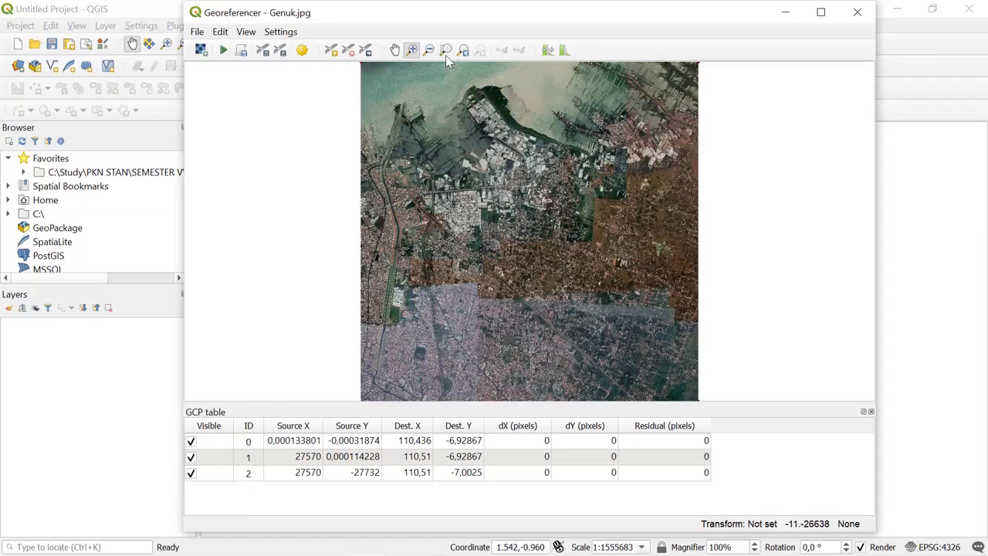
pyautogui.moveTo(352, 379); pyautogui.dragTo(390, 410)
pyautogui.click(416, 285)
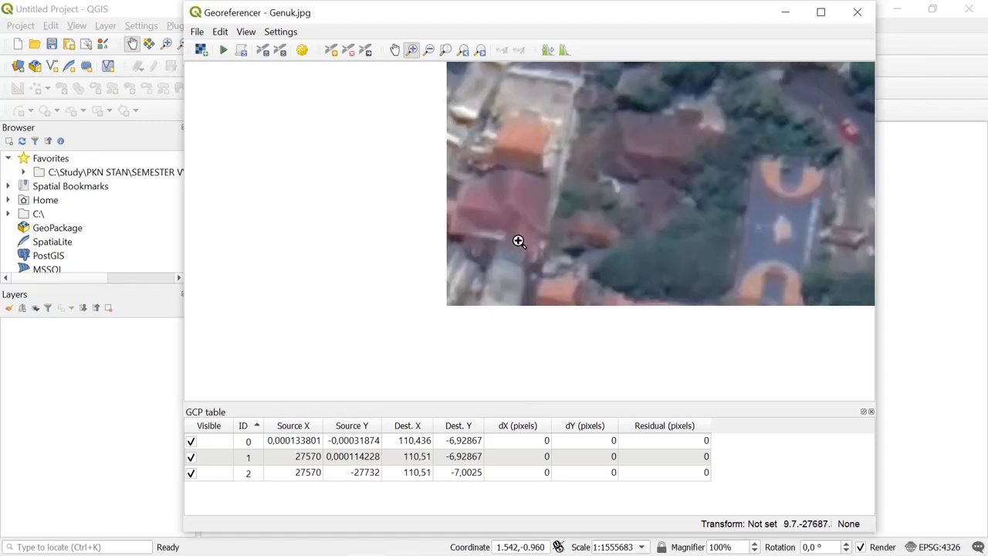
pyautogui.moveTo(423, 267); pyautogui.dragTo(534, 383)
pyautogui.moveTo(460, 244); pyautogui.dragTo(540, 315)
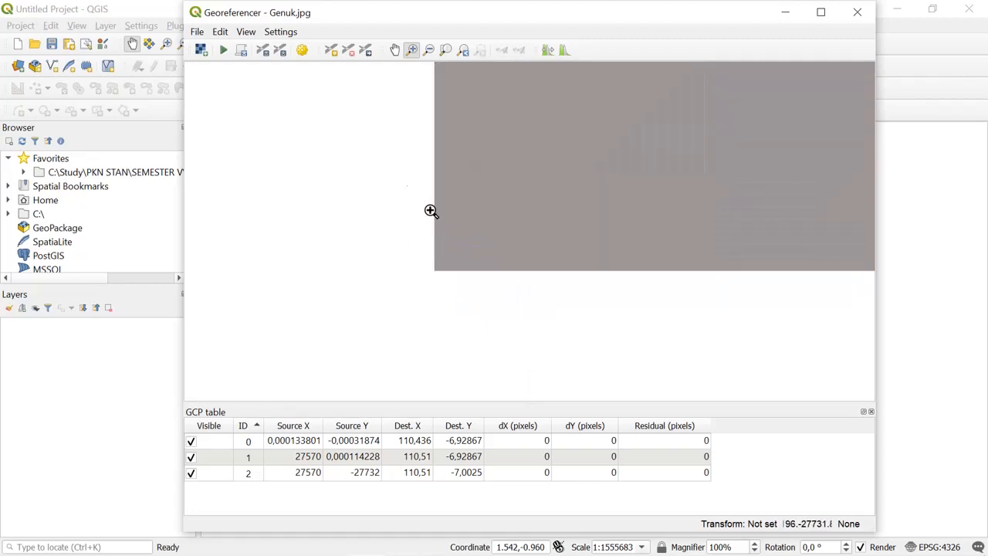
pyautogui.click(331, 49)
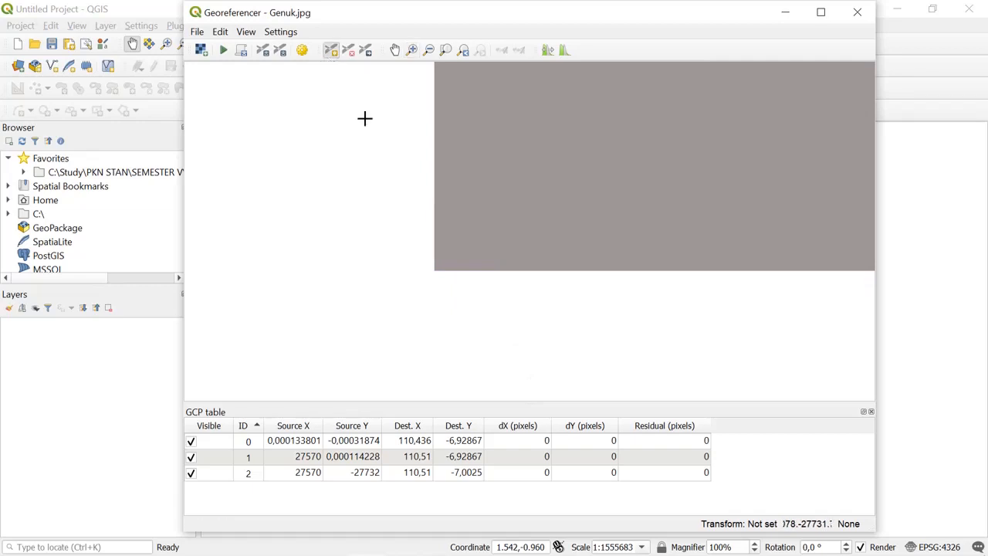
pyautogui.click(433, 271)
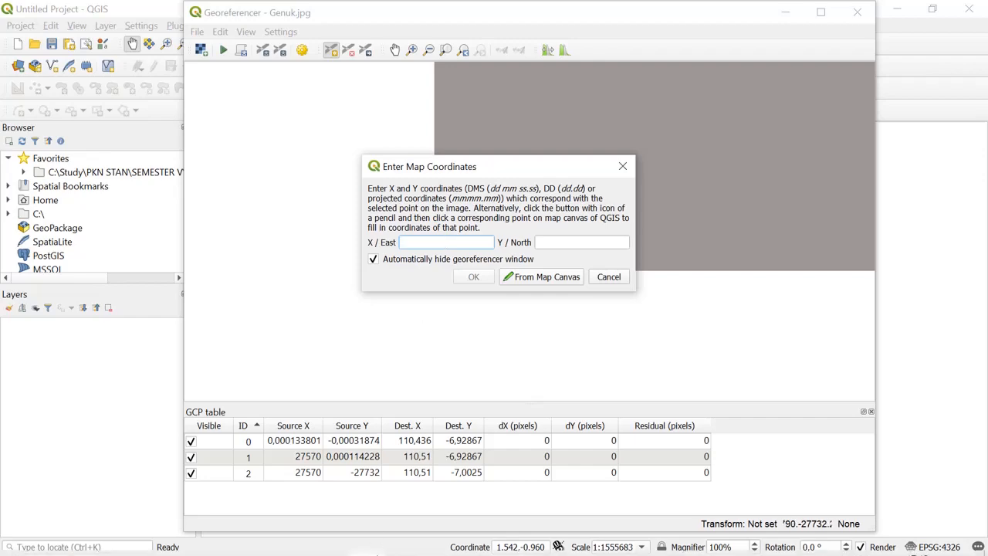
# - Enter the Kiri bawah X coordinate from the Excel workbook as 110 26 08.4 in X / East of the QGIS coordinate dialog
pyautogui.click(338, 538)
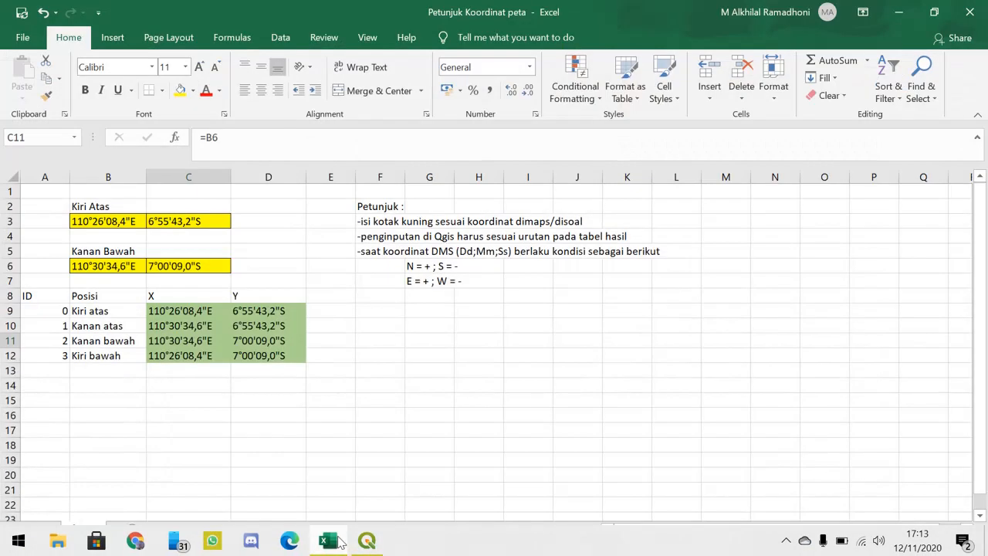
pyautogui.click(329, 540)
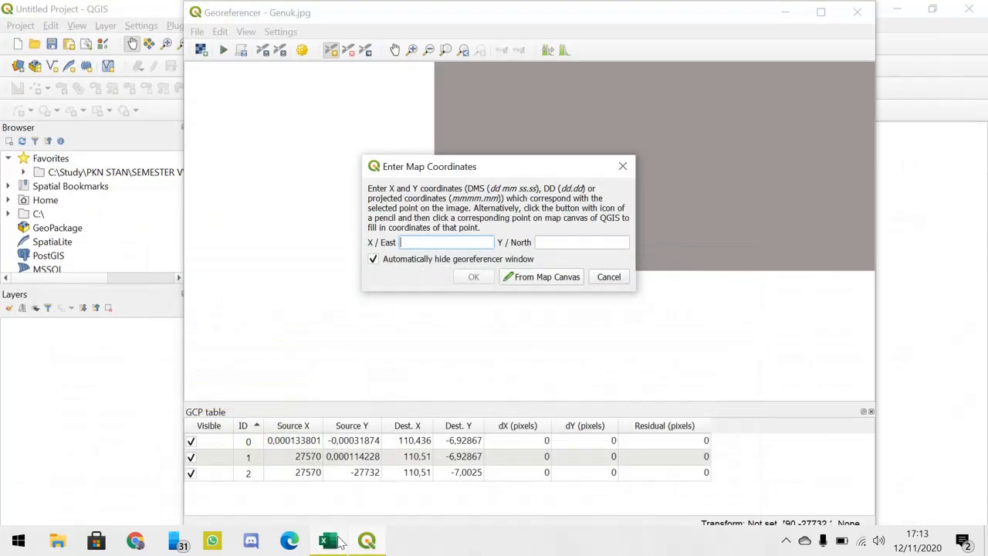
pyautogui.click(329, 540)
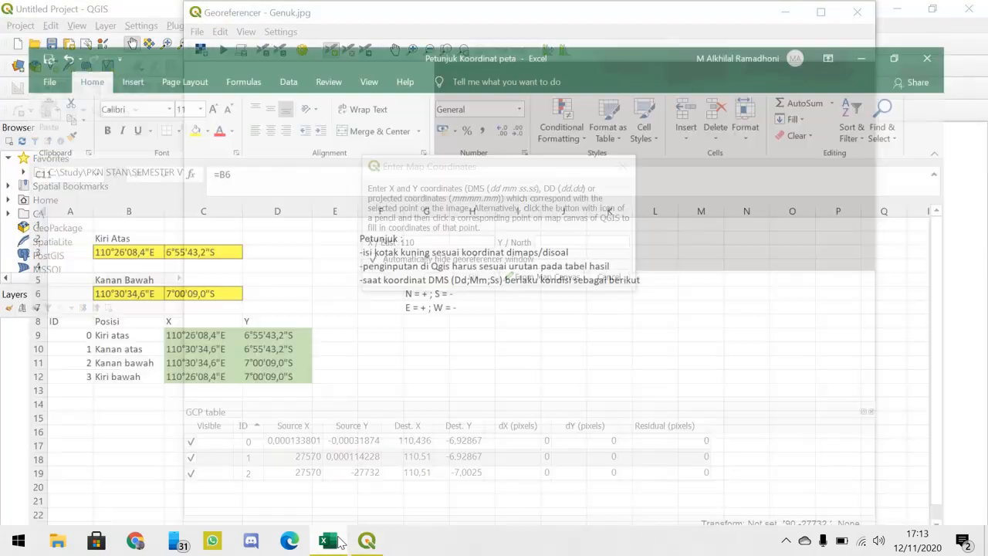
pyautogui.click(329, 540)
pyautogui.write('26')
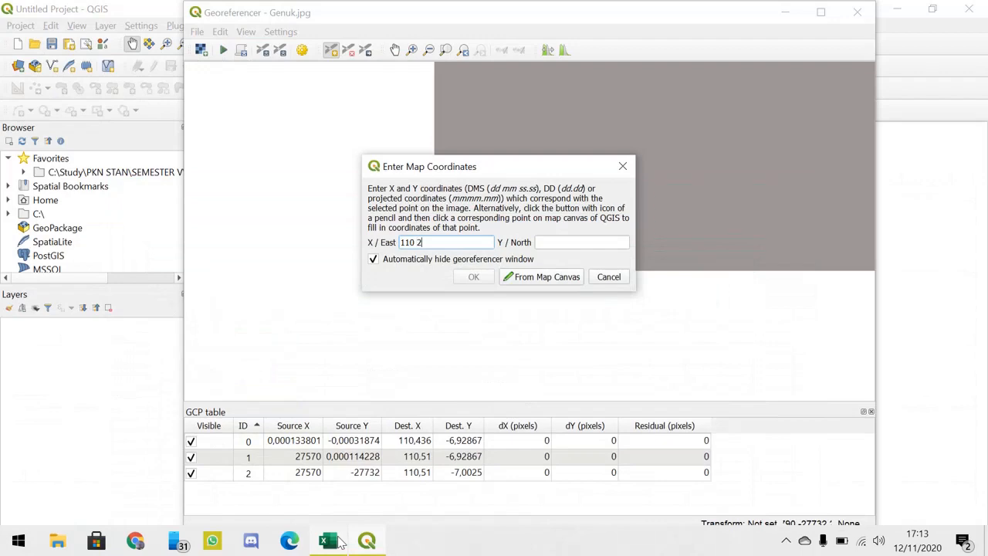
pyautogui.click(329, 540)
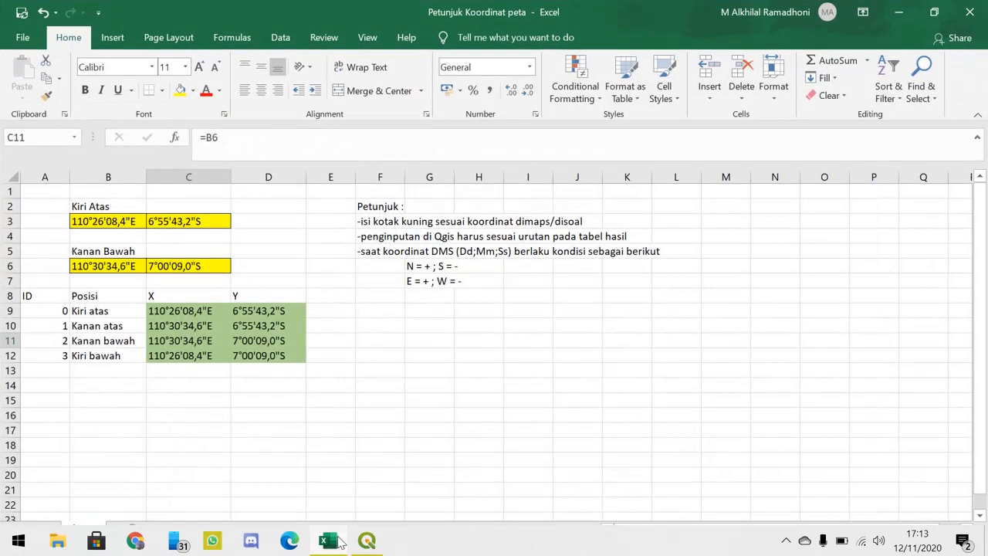
pyautogui.click(338, 540)
pyautogui.write('08.4')
pyautogui.press('Tab')
# - Enter the Kiri bawah Y coordinate from the Excel workbook as -7 00 09.0 in Y / North and accept the control point
pyautogui.write('-')
pyautogui.click(337, 540)
pyautogui.click(338, 540)
pyautogui.write('7 00')
pyautogui.click(338, 541)
pyautogui.click(337, 540)
pyautogui.write('09')
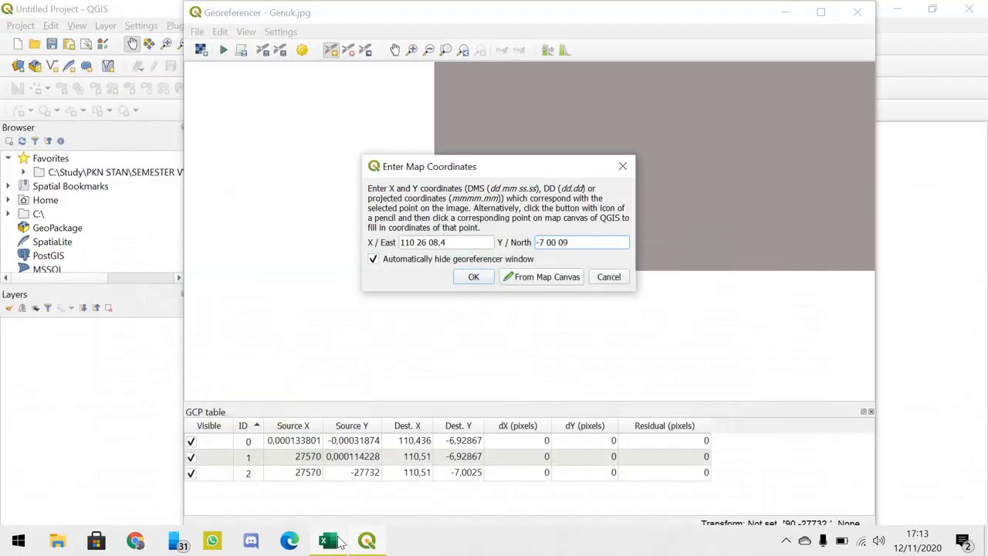
pyautogui.write('.0')
pyautogui.click(472, 278)
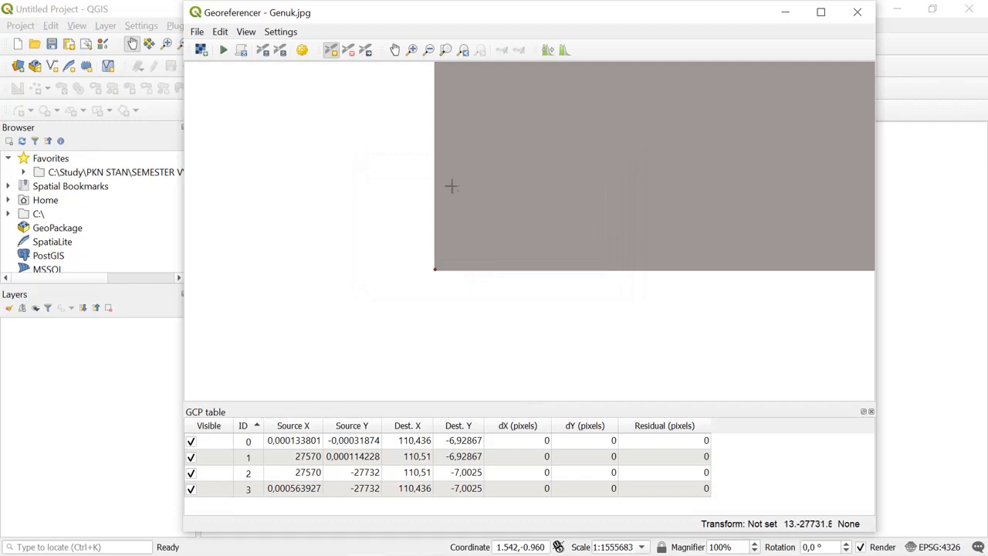
# - Open the Georeferencer's transformation settings and choose Linear for both the transformation type and the resampling method
pyautogui.click(444, 50)
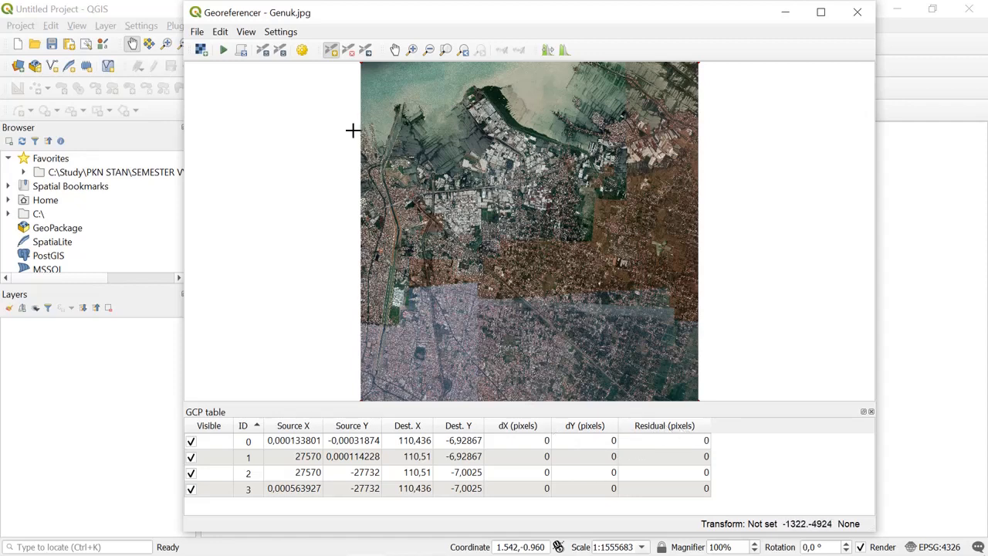
pyautogui.click(303, 56)
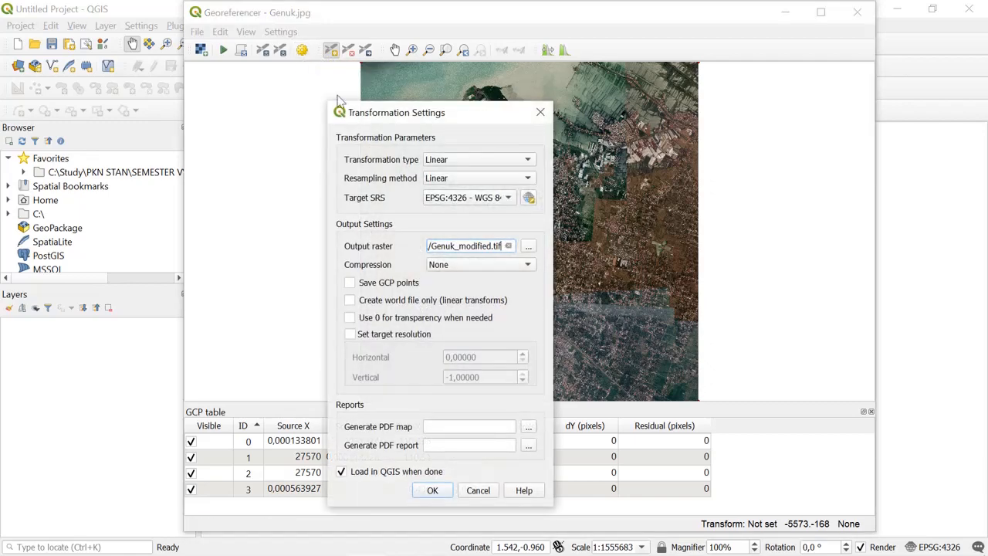
pyautogui.moveTo(392, 116); pyautogui.dragTo(410, 44)
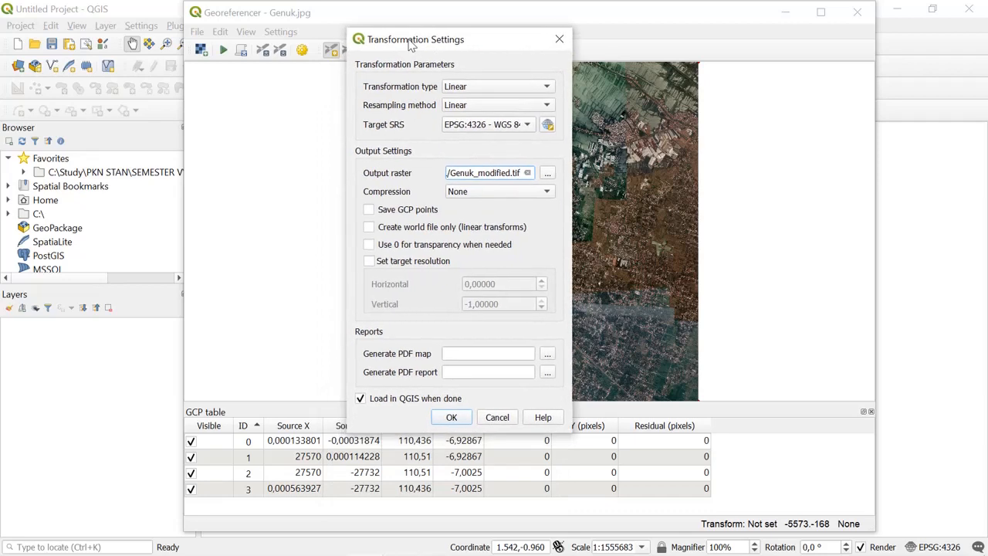
pyautogui.click(468, 88)
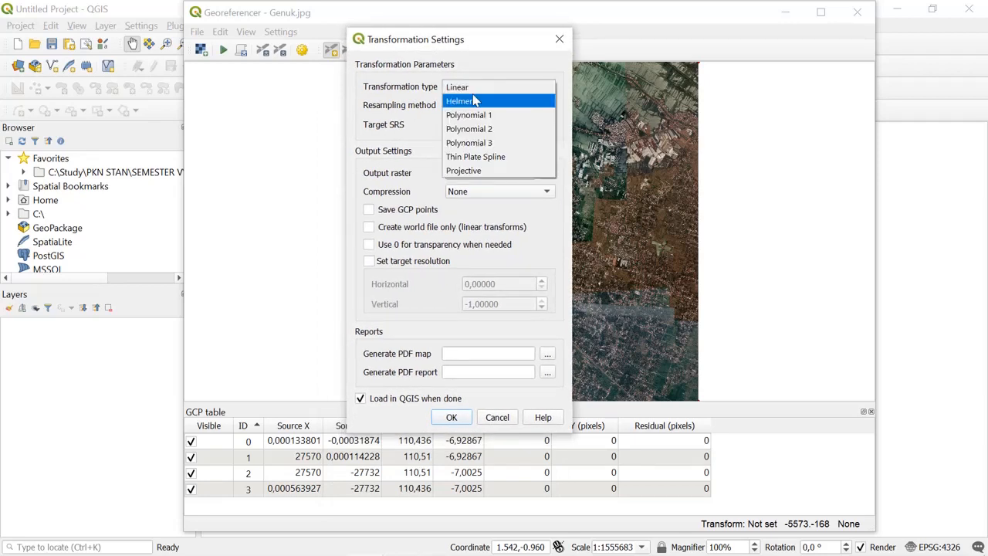
pyautogui.click(472, 95)
pyautogui.click(475, 108)
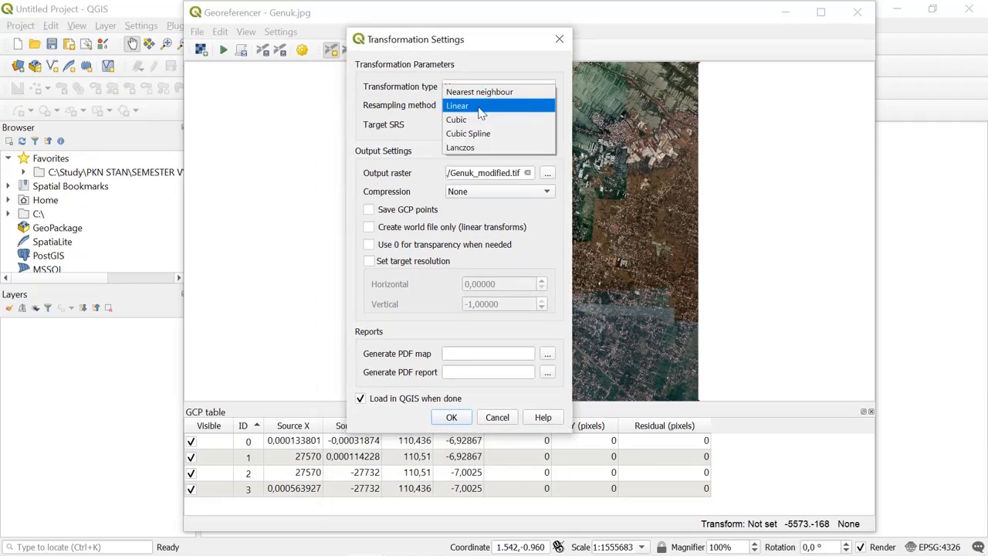
pyautogui.click(480, 105)
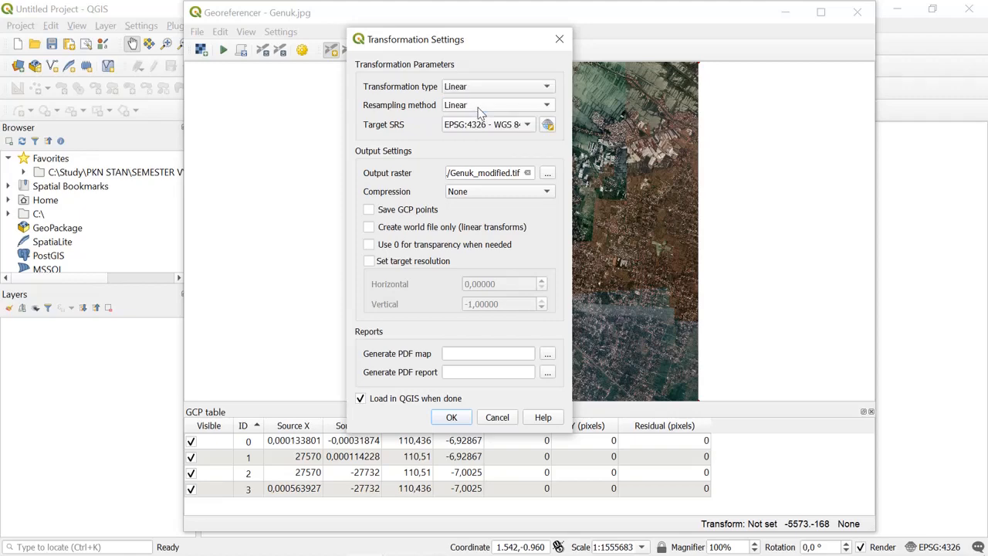
# - Filter the coordinate reference systems for wgs 84 and set the target SRS to WGS 84 (EPSG:4326)
pyautogui.click(548, 126)
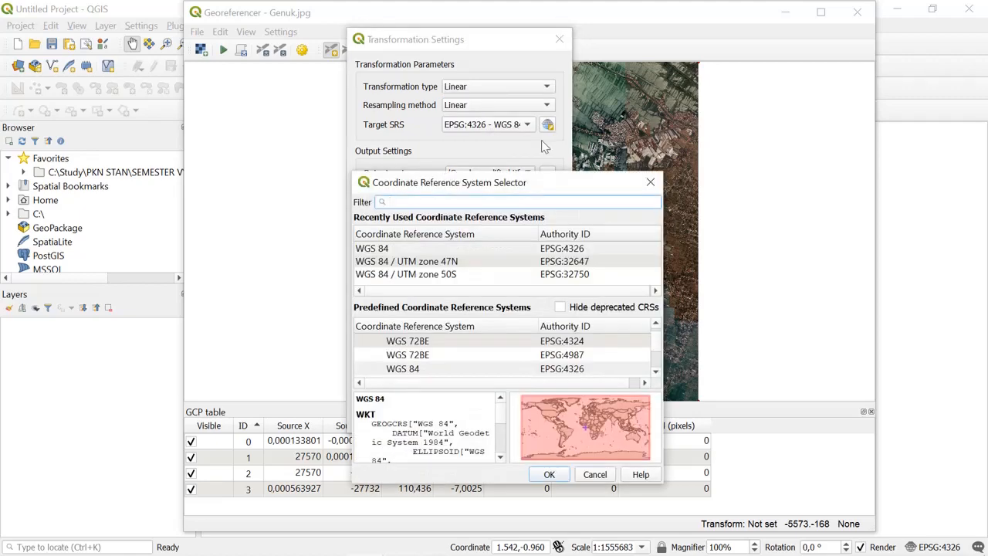
pyautogui.click(520, 251)
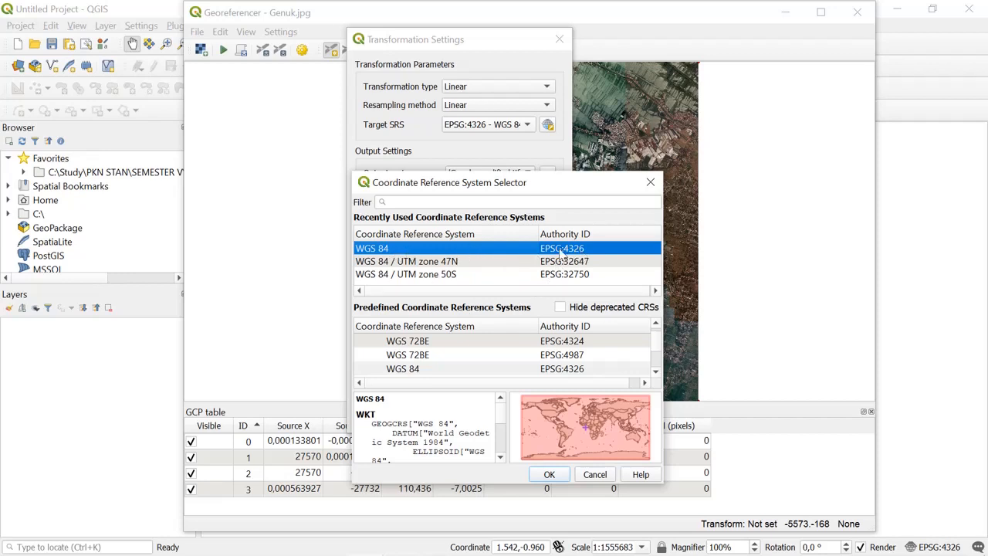
pyautogui.click(505, 202)
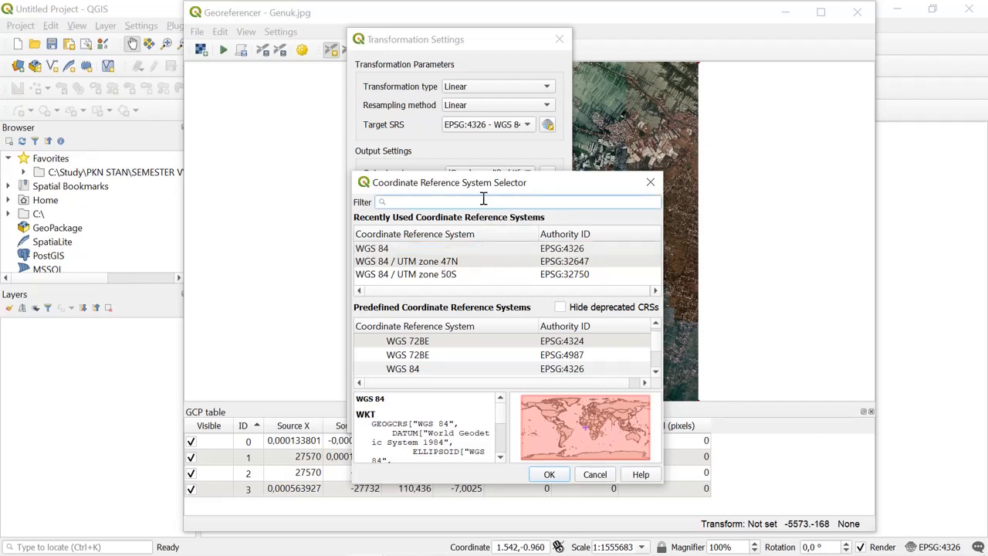
pyautogui.write('gs')
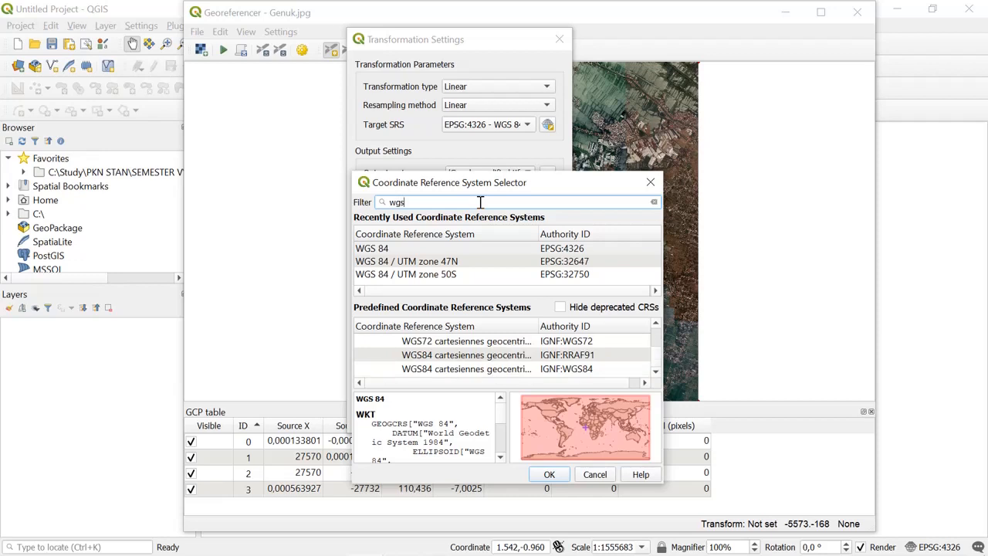
pyautogui.write(' 84')
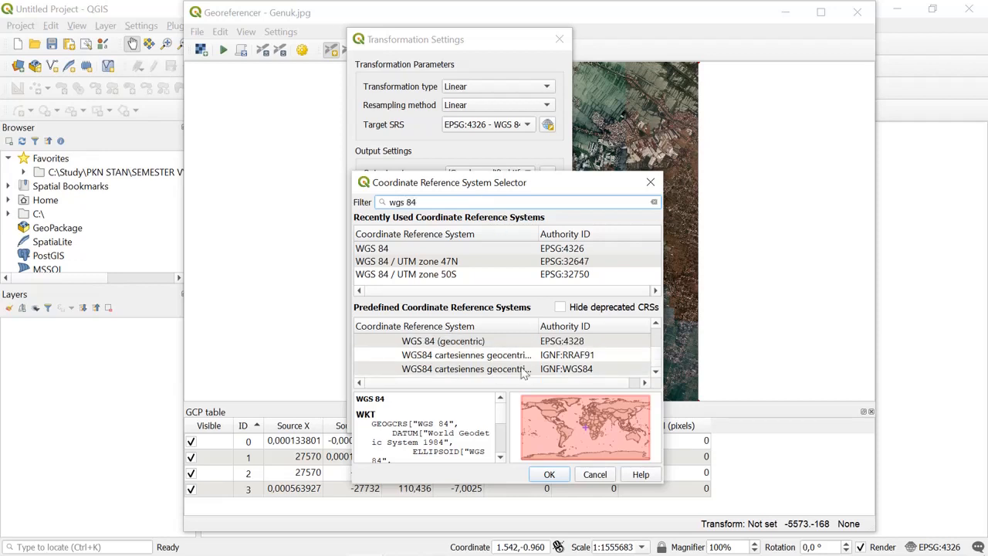
pyautogui.scroll(-15, 531, 354)
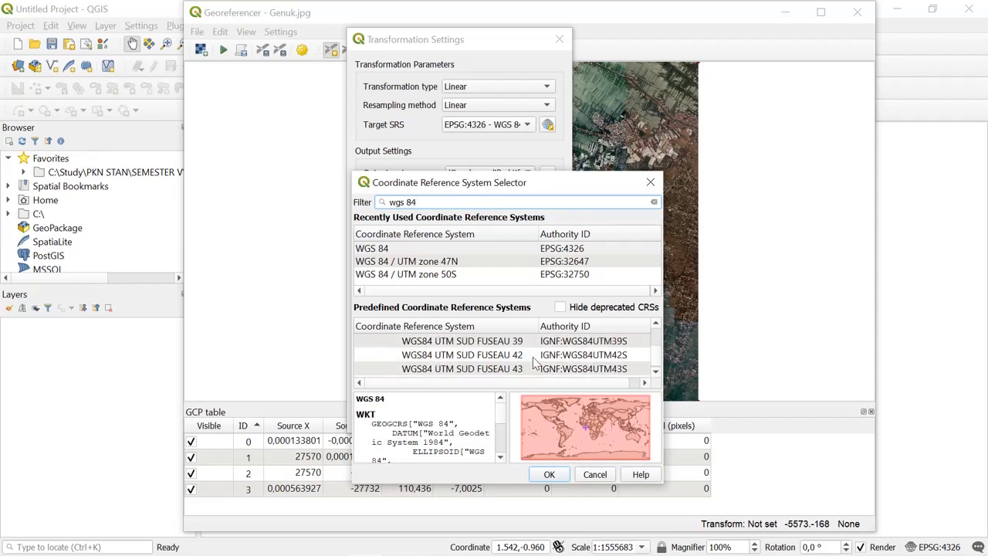
pyautogui.scroll(3, 536, 363)
pyautogui.scroll(-8, 536, 363)
pyautogui.scroll(5, 536, 363)
pyautogui.scroll(15, 534, 360)
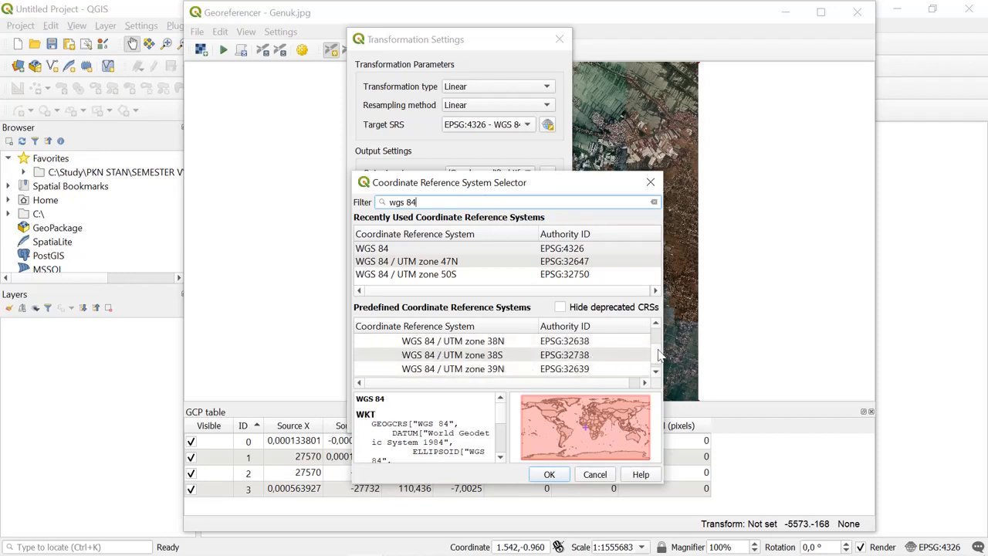
pyautogui.moveTo(656, 352); pyautogui.dragTo(649, 318)
pyautogui.scroll(-3, 604, 344)
pyautogui.scroll(2, 569, 357)
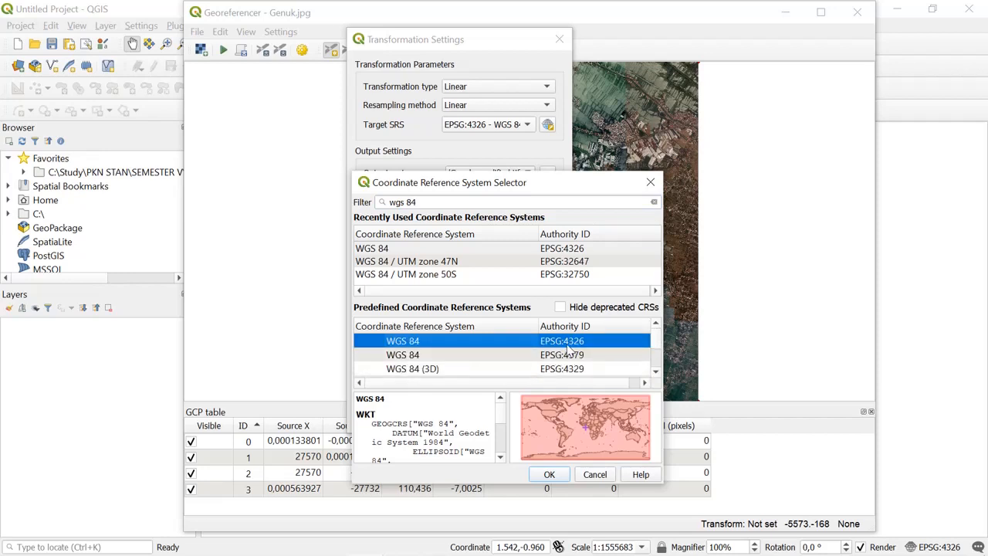
pyautogui.hscroll(1, 560, 351)
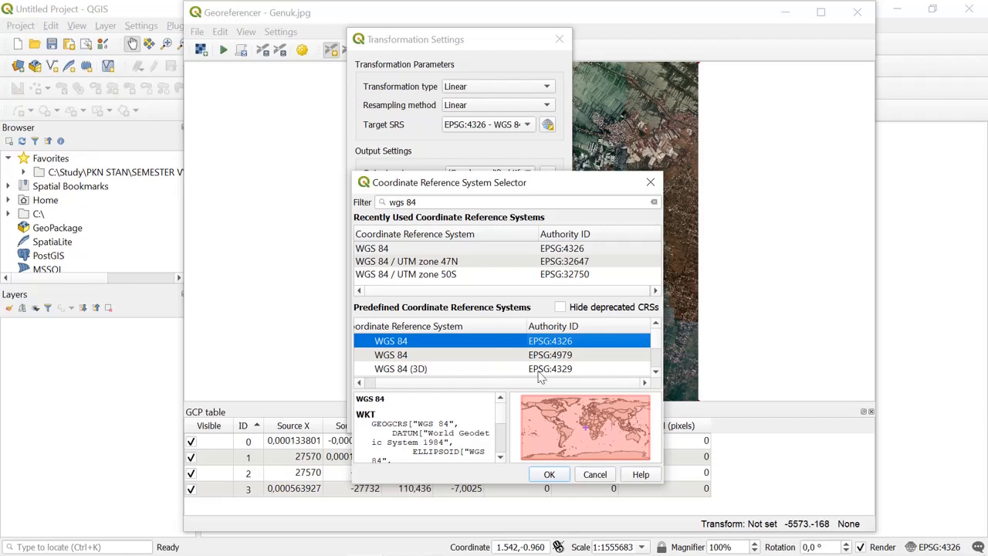
pyautogui.click(549, 473)
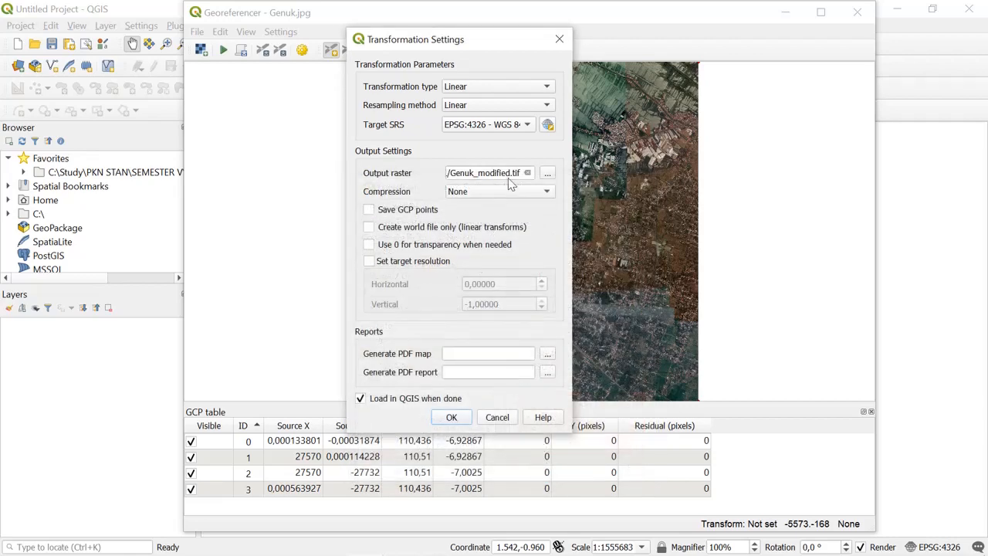
# - Save the output raster as Genuk_modified in TIF format in the HASIL folder, toggle Save GCP points and accept the transformation settings
pyautogui.click(548, 173)
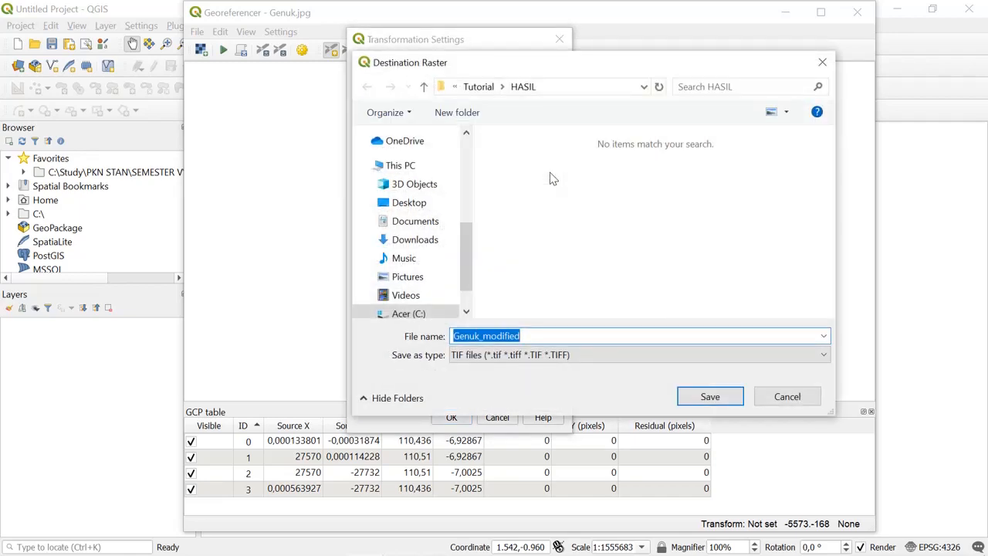
pyautogui.click(711, 398)
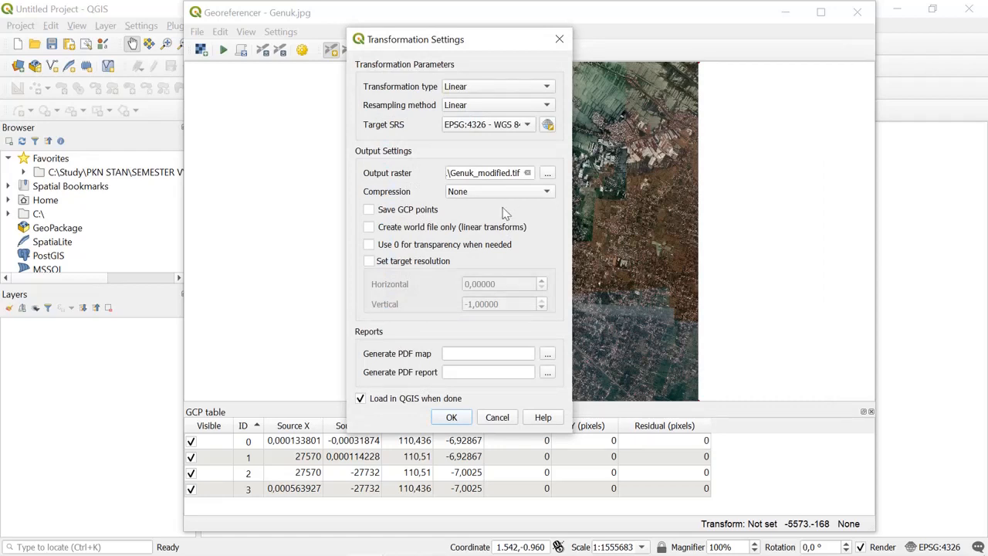
pyautogui.click(387, 214)
pyautogui.click(461, 417)
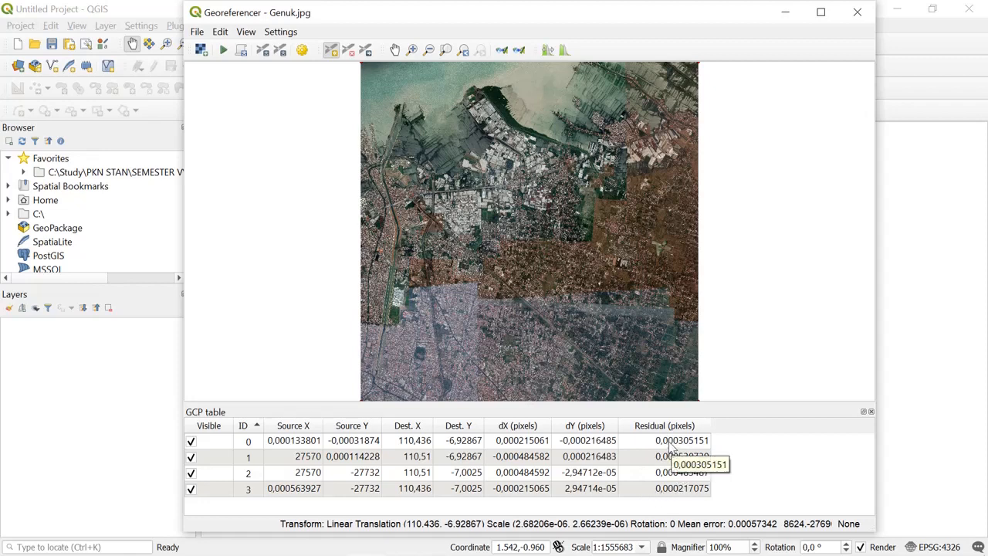
# - Examine the residual line of the control point at the upper-left corner of the Genuk image up close
pyautogui.click(411, 50)
pyautogui.moveTo(400, 88); pyautogui.dragTo(329, 58)
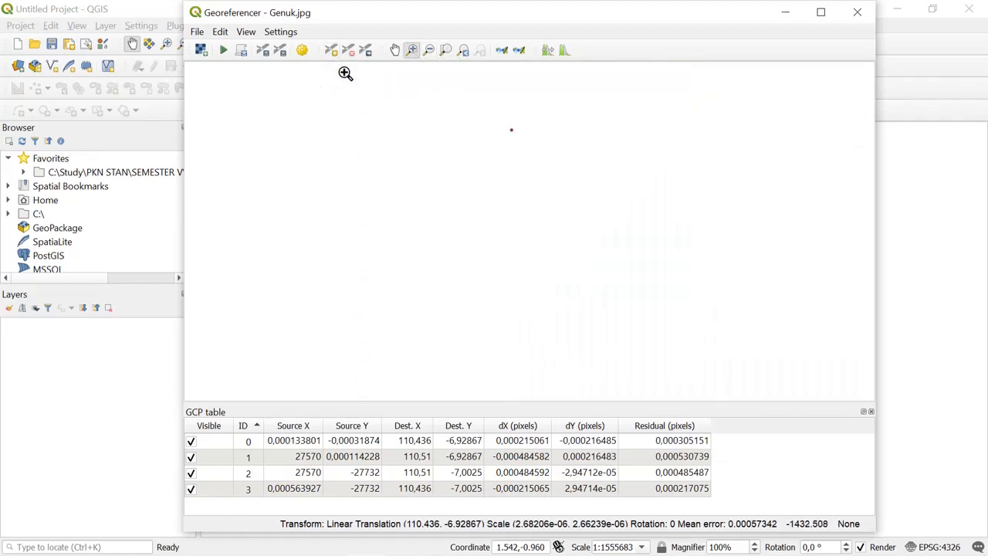
pyautogui.moveTo(571, 173); pyautogui.dragTo(472, 105)
pyautogui.moveTo(514, 224); pyautogui.dragTo(429, 183)
pyautogui.moveTo(509, 145); pyautogui.dragTo(418, 98)
pyautogui.moveTo(503, 242); pyautogui.dragTo(413, 206)
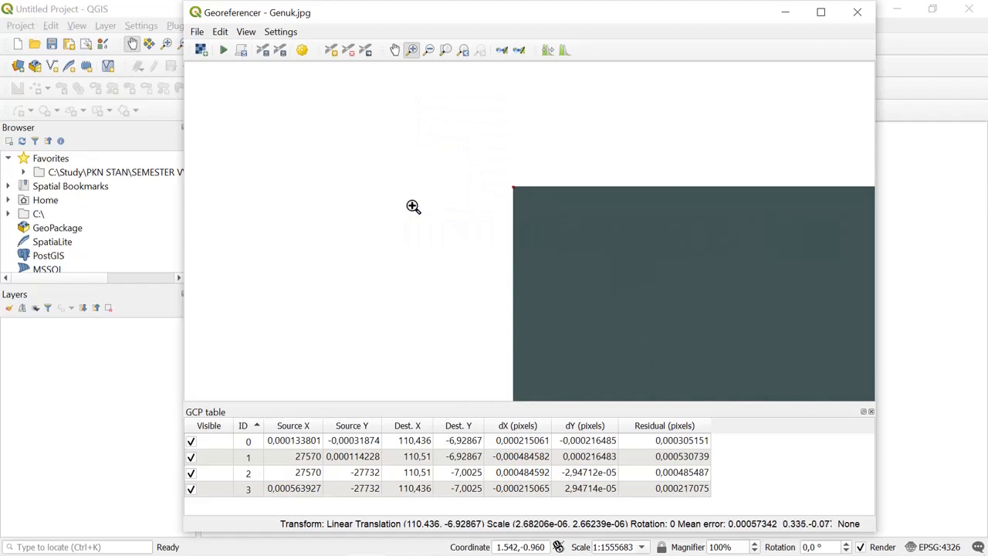
pyautogui.moveTo(538, 199); pyautogui.dragTo(481, 170)
pyautogui.moveTo(596, 291); pyautogui.dragTo(544, 243)
pyautogui.moveTo(616, 267); pyautogui.dragTo(528, 232)
pyautogui.moveTo(597, 232); pyautogui.dragTo(442, 153)
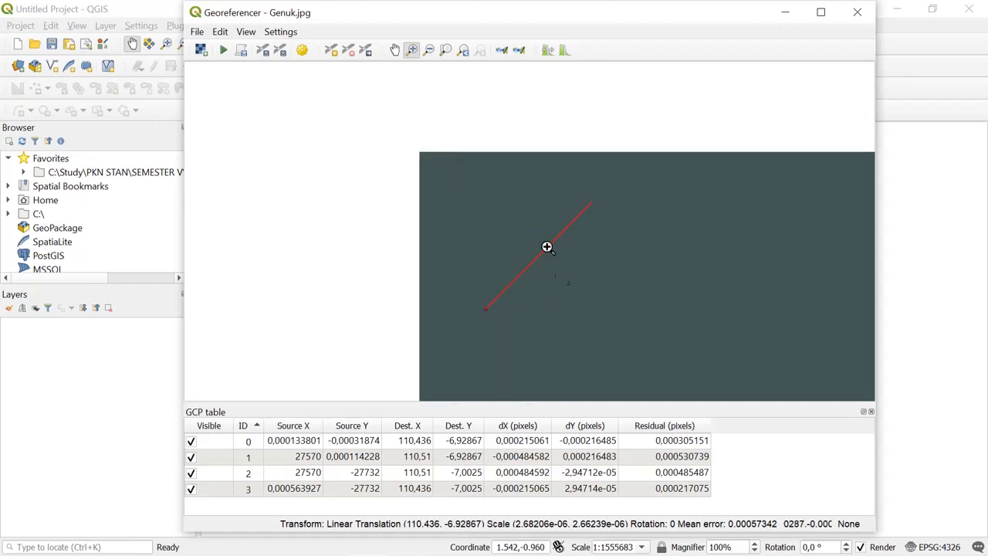
# - Activate the Move GCP Point tool, recheck the upper-left control point and return to the full Genuk image
pyautogui.click(369, 54)
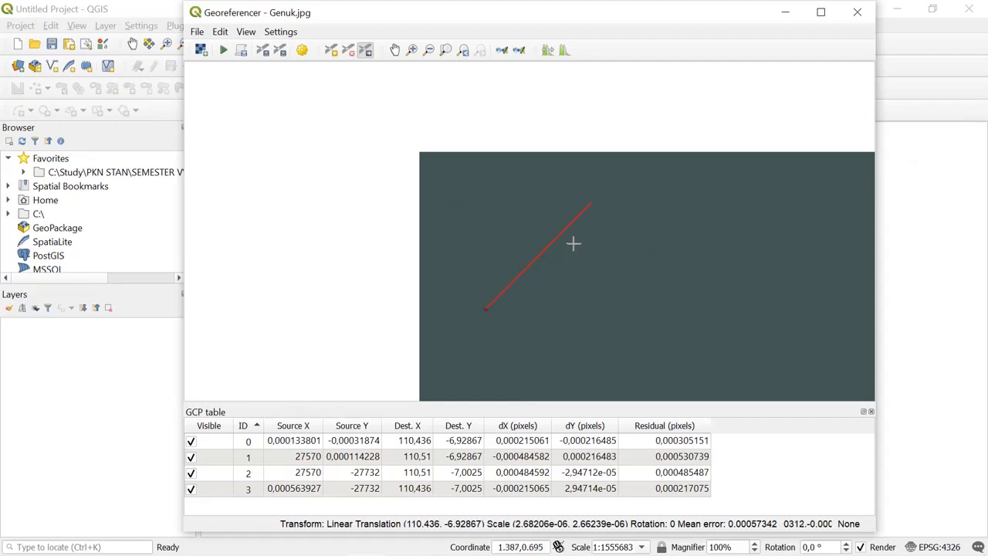
pyautogui.scroll(-2, 647, 296)
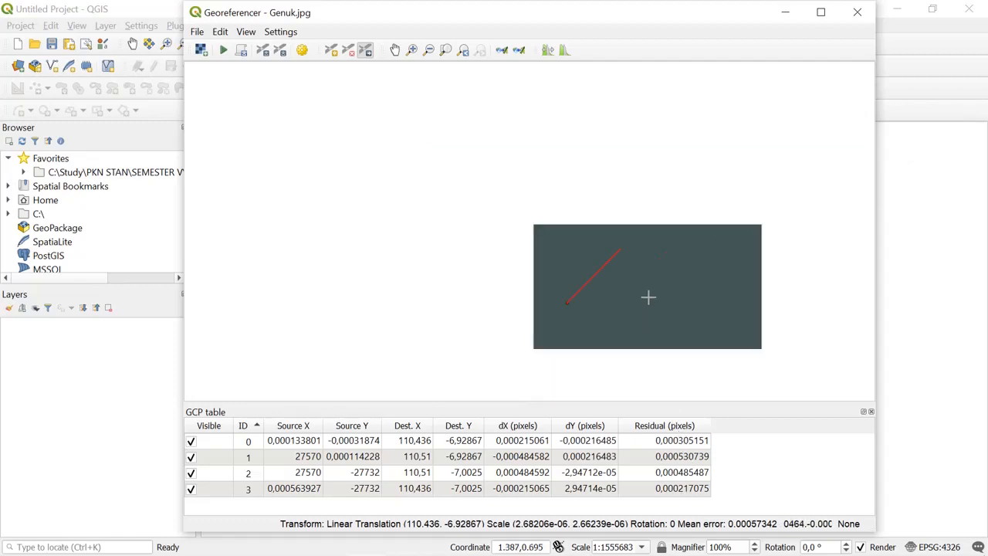
pyautogui.scroll(3, 646, 296)
pyautogui.scroll(-3, 661, 306)
pyautogui.scroll(3, 668, 287)
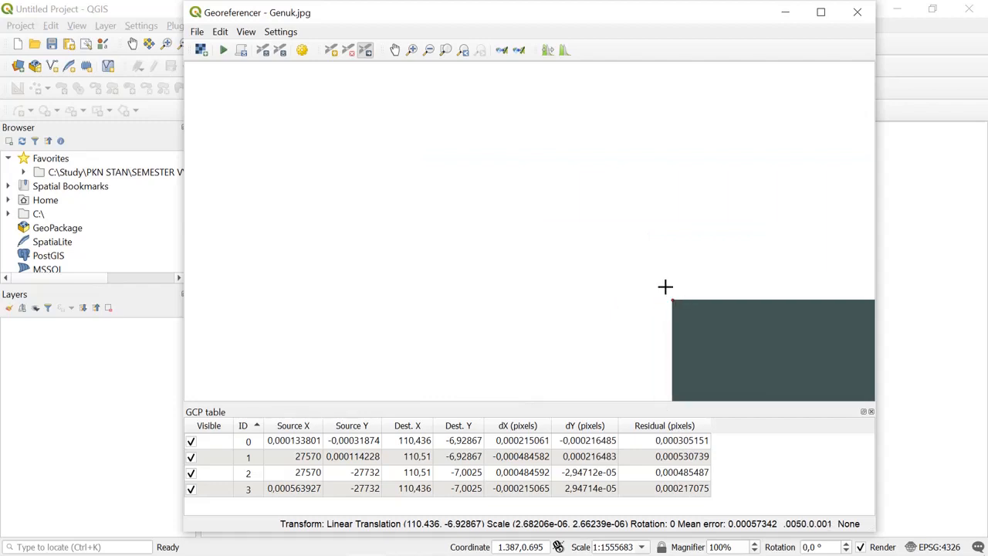
pyautogui.click(447, 51)
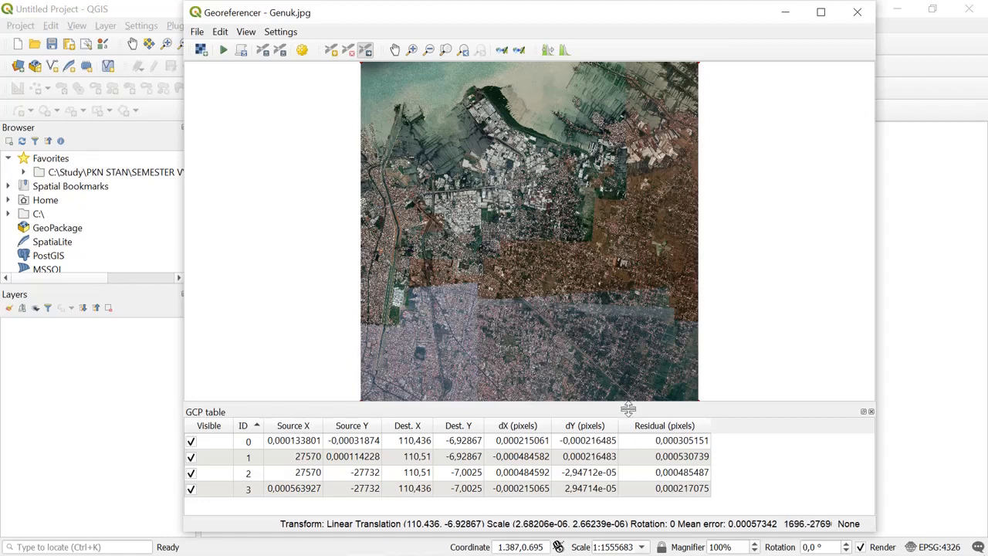
# - Check the residual values of the first three control points in the GCP table
pyautogui.click(646, 441)
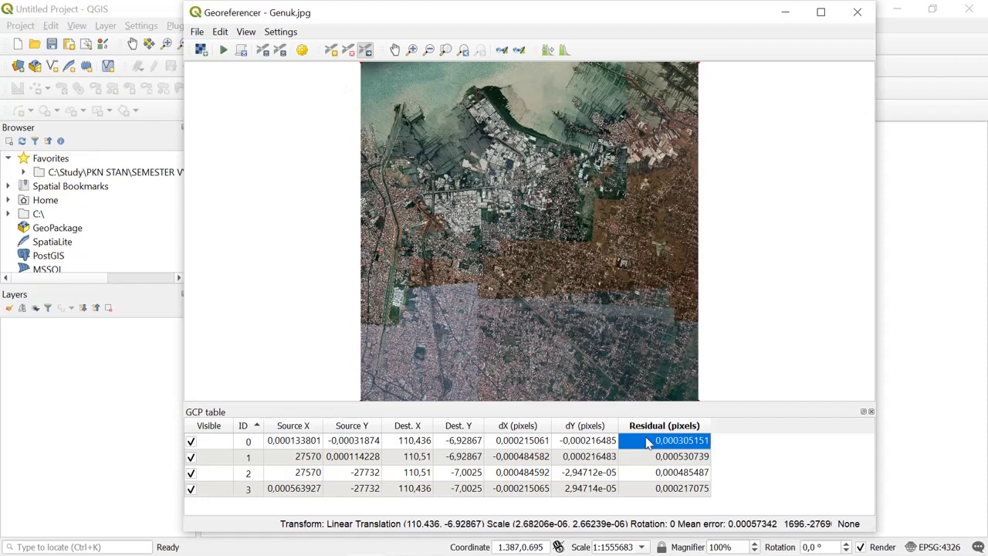
pyautogui.click(650, 458)
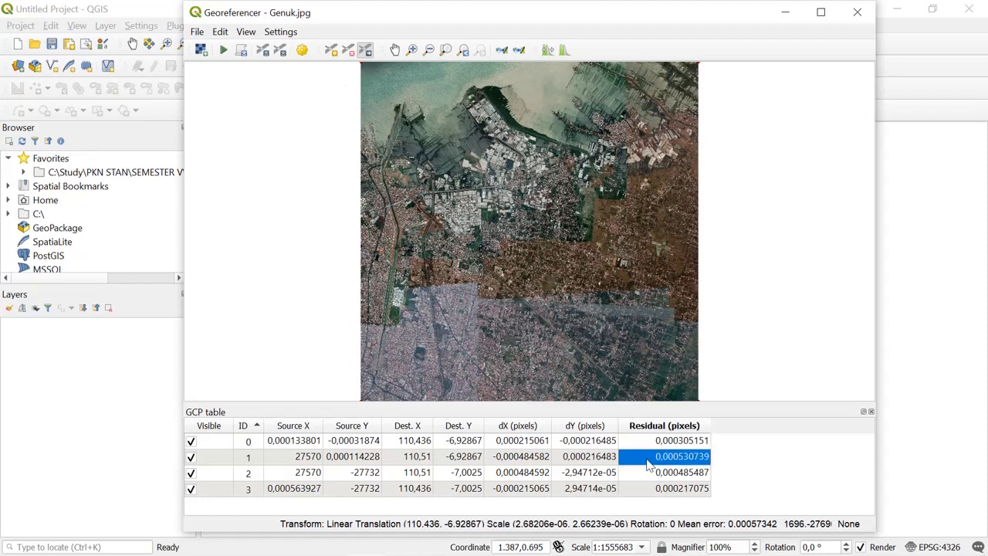
pyautogui.click(660, 441)
pyautogui.click(647, 472)
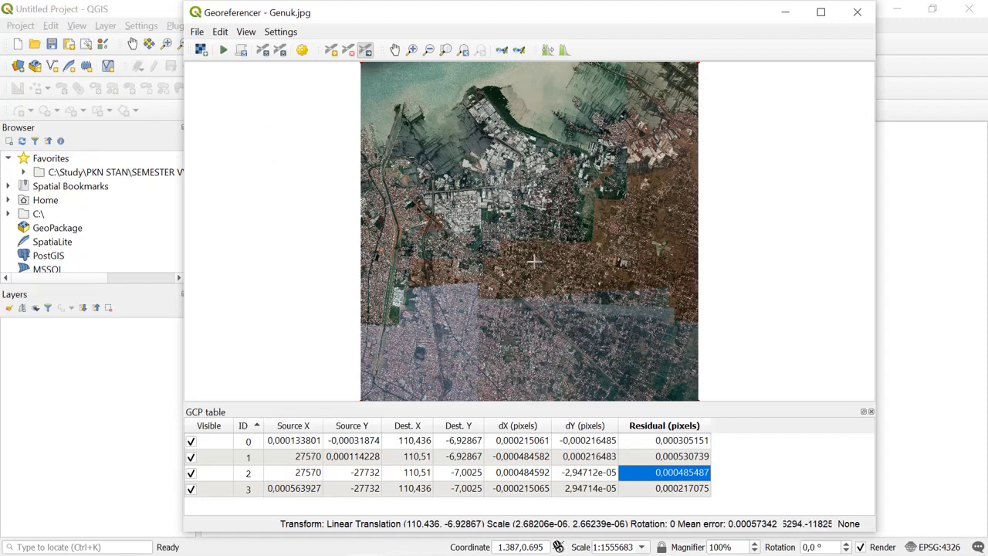
pyautogui.click(679, 441)
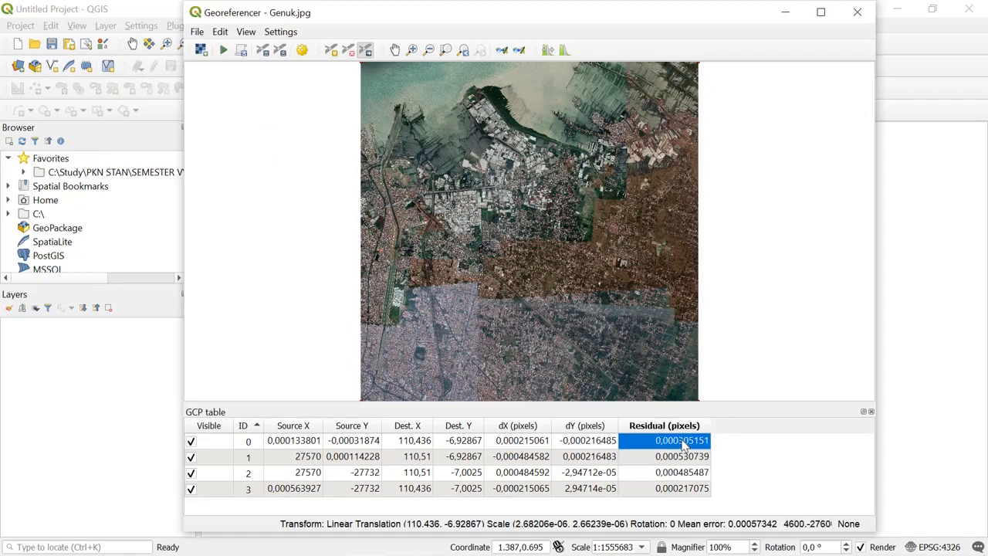
# - Start georeferencing the Genuk image and close the Georeferencer once the process has finished
pyautogui.click(197, 32)
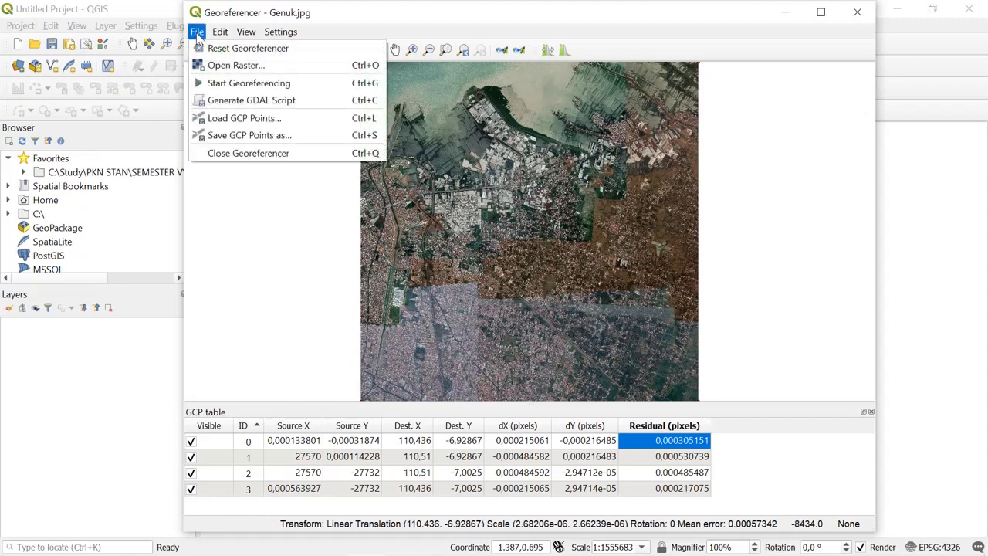
pyautogui.click(216, 83)
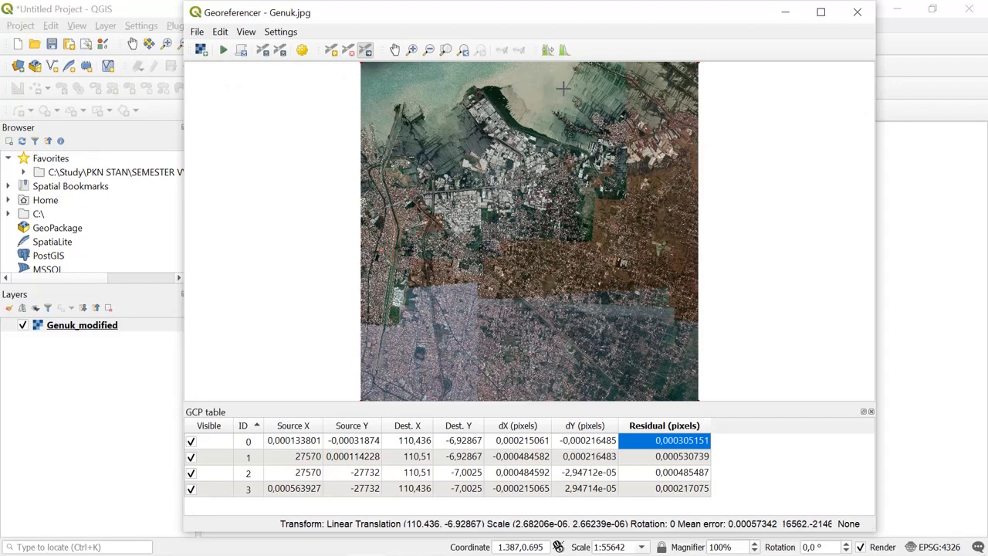
pyautogui.click(858, 13)
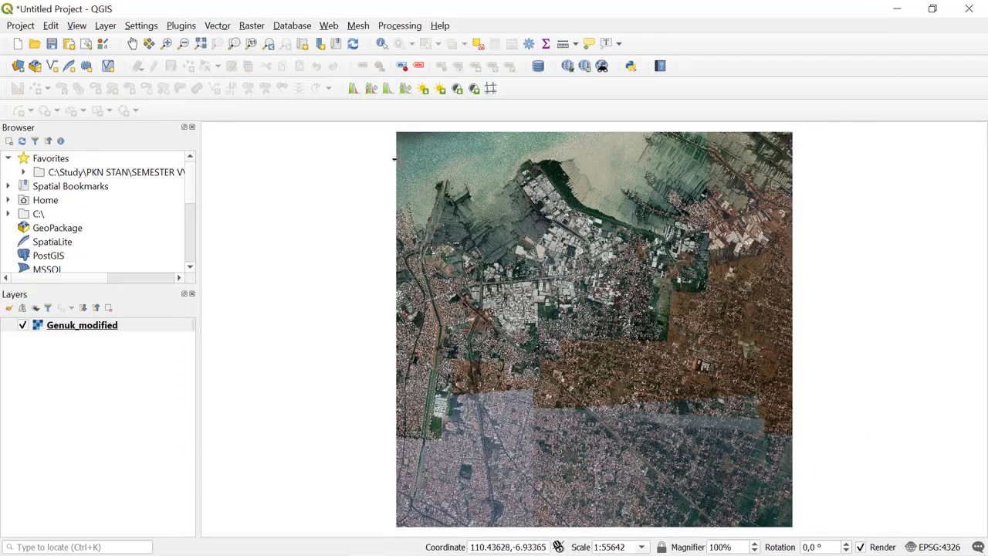
# - Inspect the georeferenced Genuk_modified layer on the map canvas, from building-level detail to its overall extent
pyautogui.scroll(2, 556, 360)
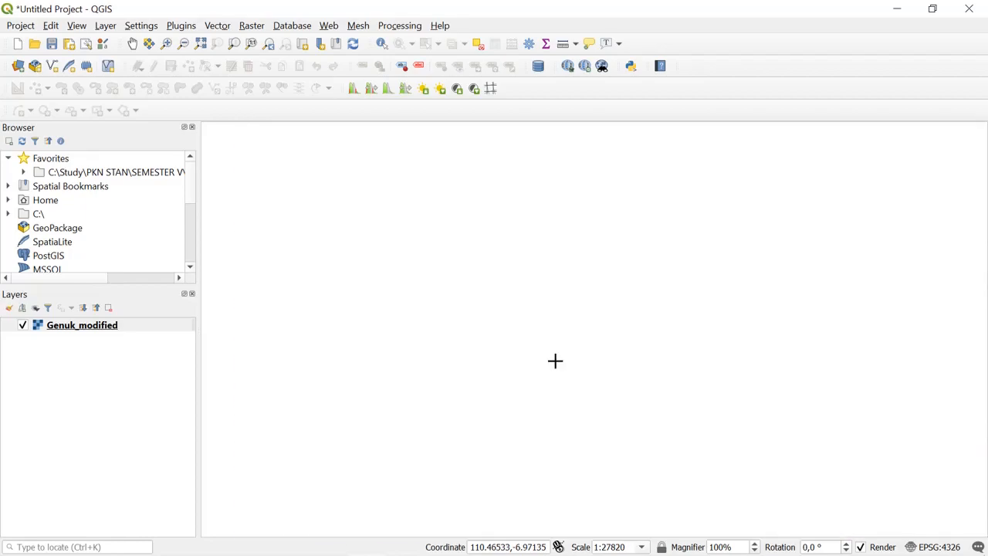
pyautogui.scroll(2, 399, 378)
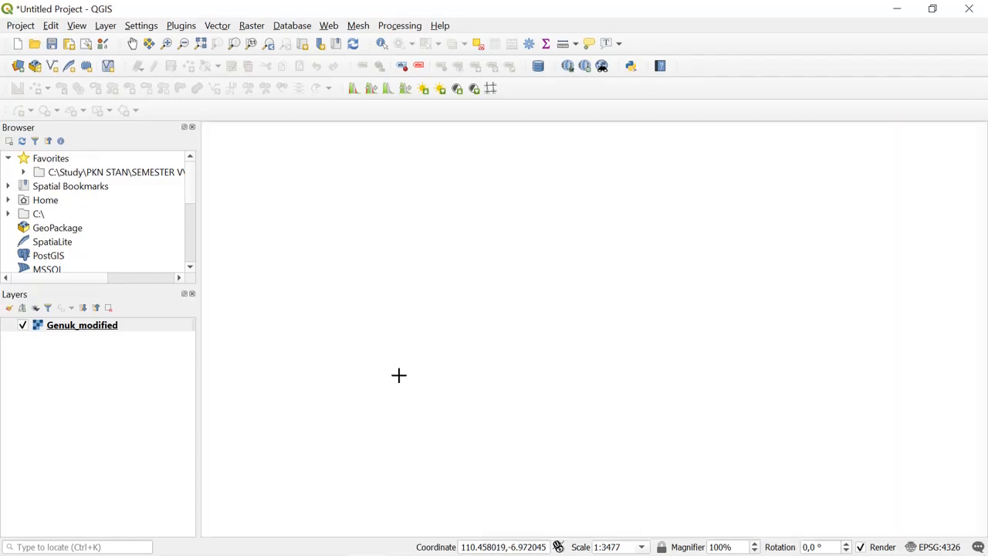
pyautogui.scroll(2, 414, 370)
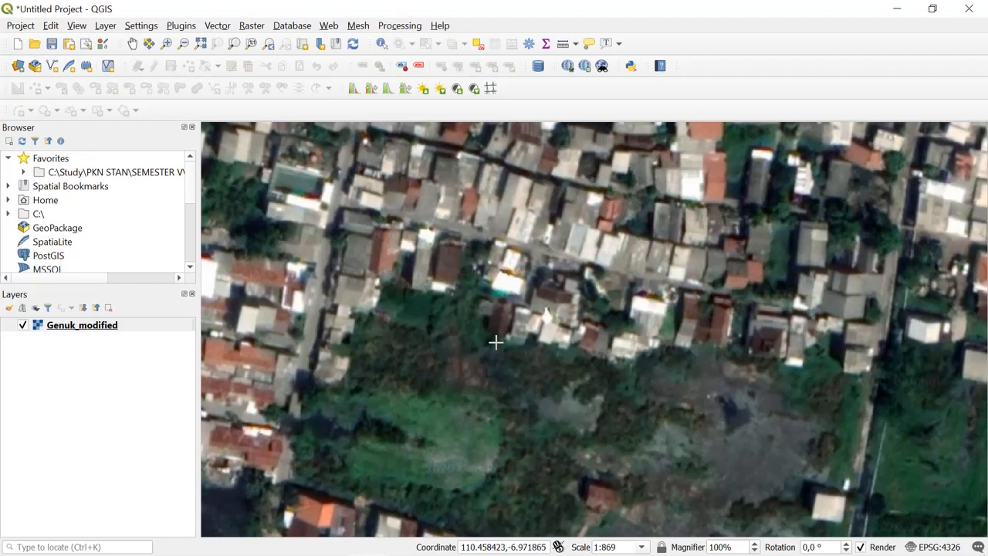
pyautogui.scroll(2, 496, 342)
pyautogui.scroll(-2, 640, 309)
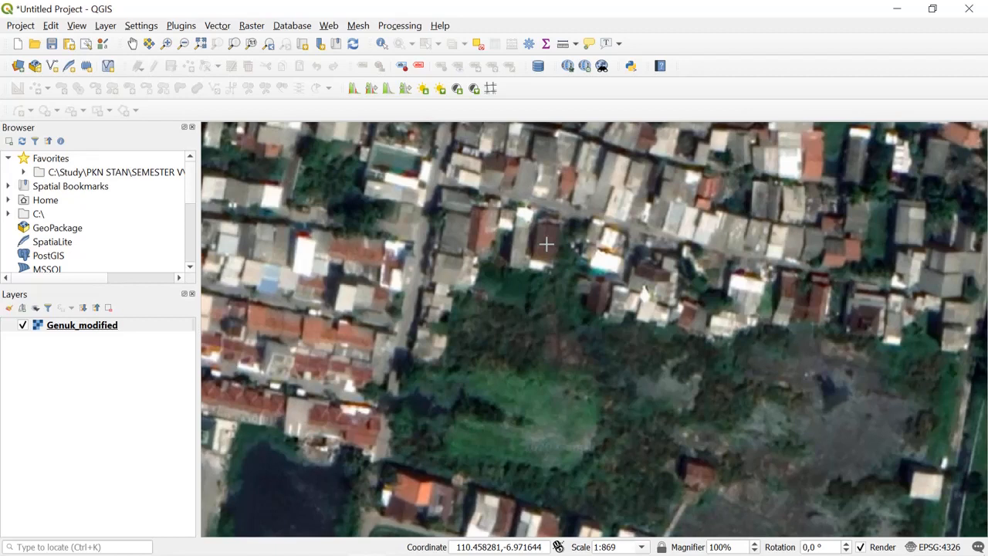
pyautogui.scroll(-5, 546, 244)
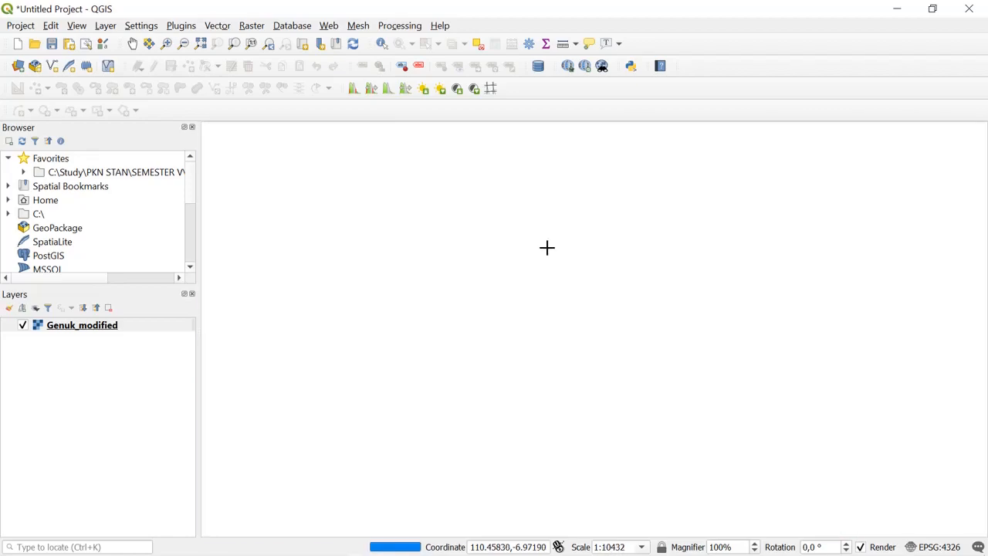
pyautogui.scroll(-2, 550, 254)
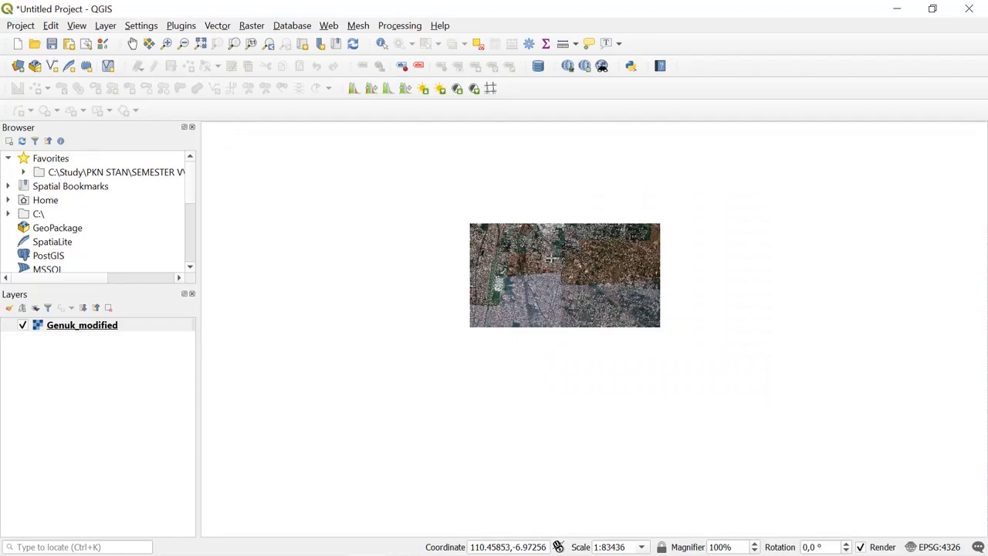
pyautogui.scroll(1, 603, 277)
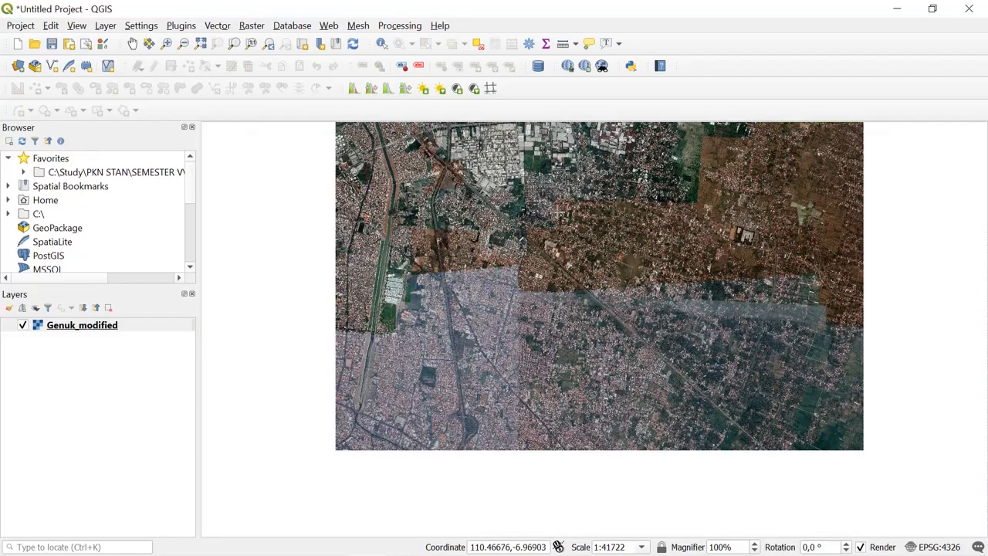
# - Reopen the Georeferencer and load the original Genuk raster from the HASIL folder, with the whole window in view
pyautogui.click(250, 27)
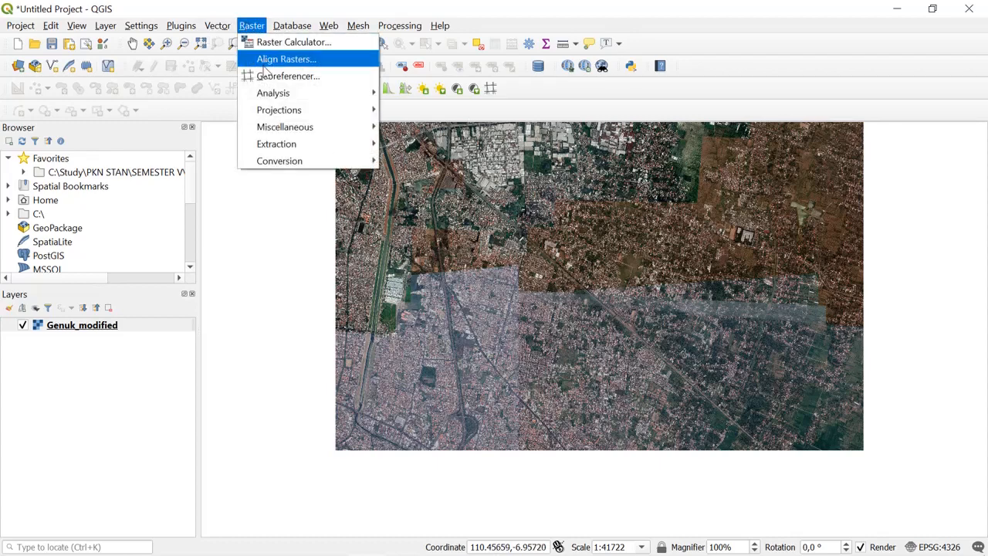
pyautogui.click(268, 78)
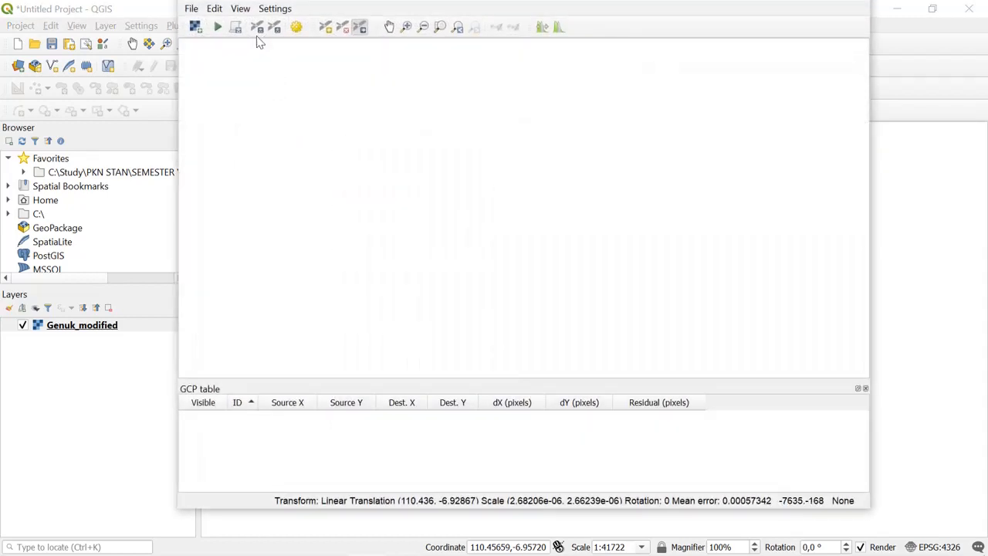
pyautogui.click(191, 9)
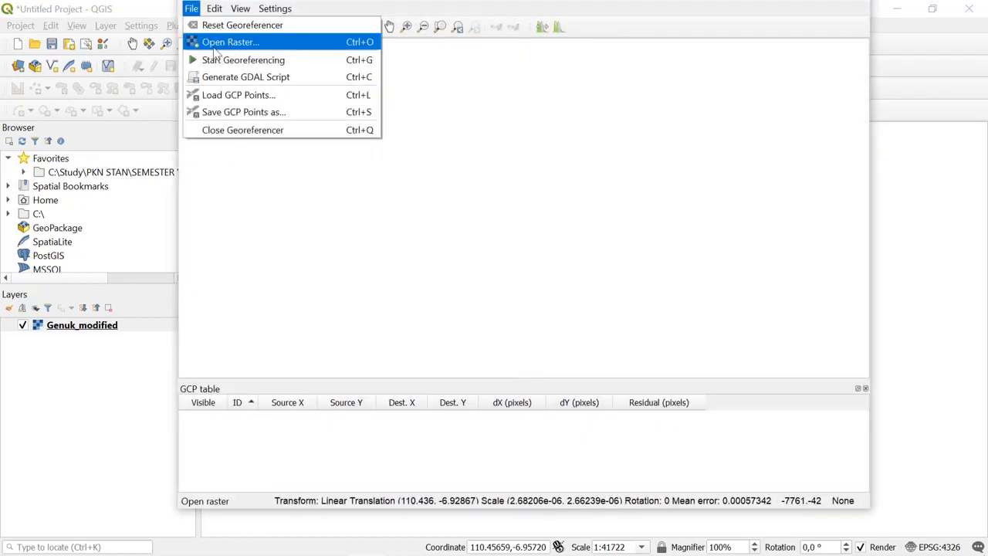
pyautogui.click(215, 49)
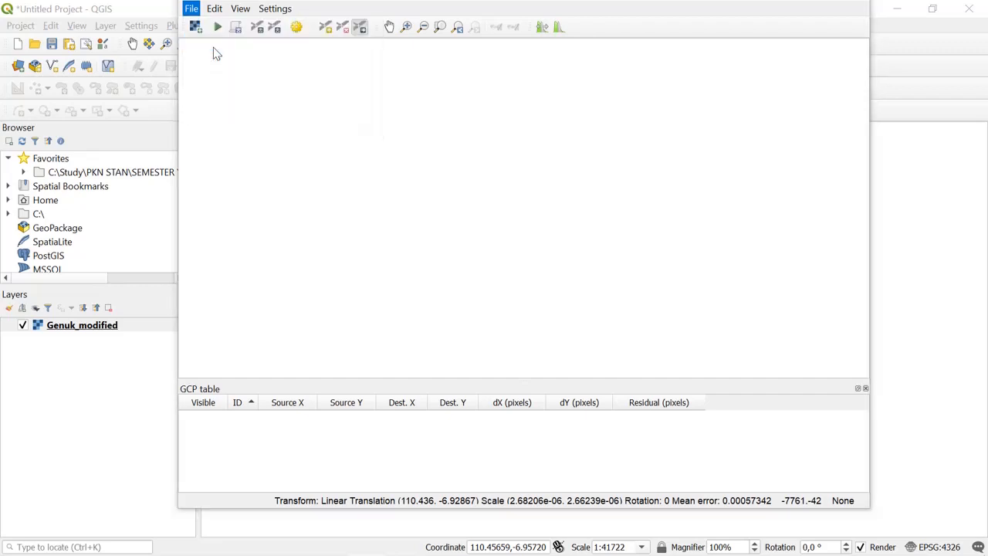
pyautogui.click(555, 138)
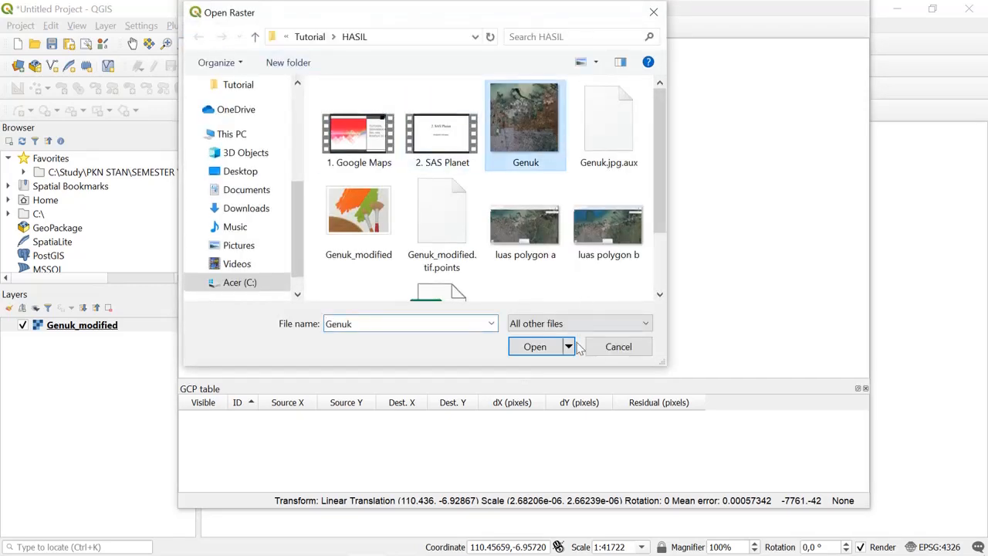
pyautogui.click(547, 347)
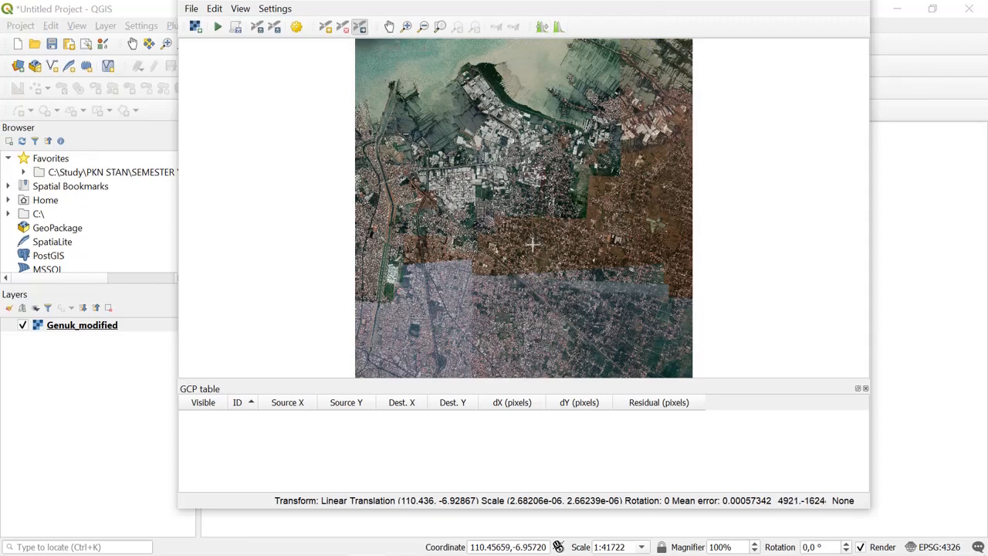
pyautogui.moveTo(755, 6); pyautogui.dragTo(758, 27)
# - Load the saved control points from Genuk_modified.tif.points into the Georeferencer and dismiss the notification
pyautogui.click(332, 54)
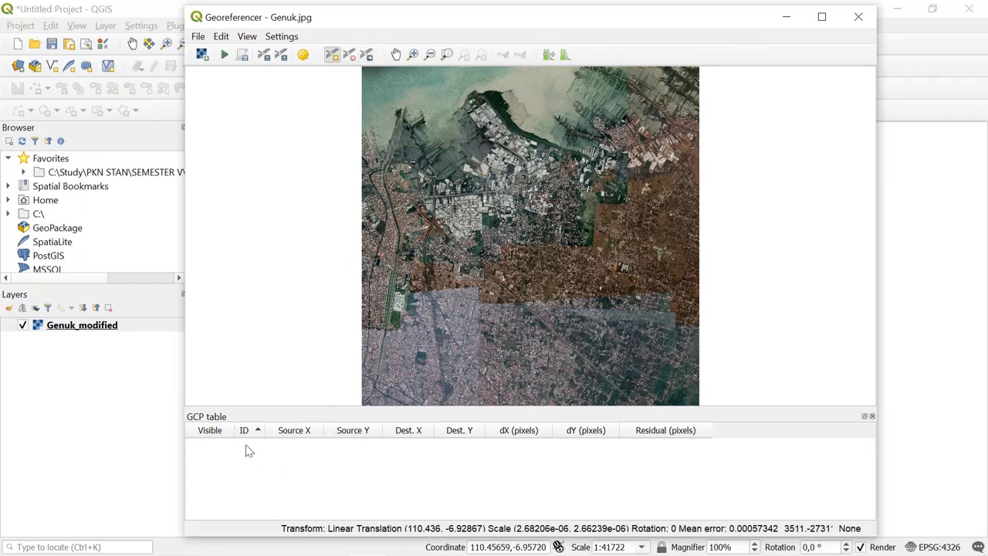
pyautogui.click(218, 433)
pyautogui.click(247, 432)
pyautogui.click(198, 37)
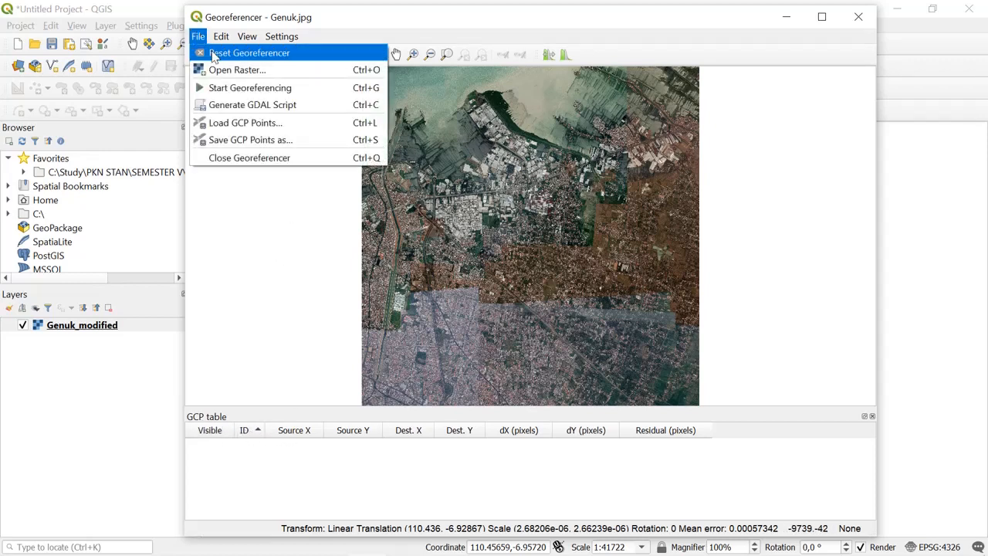
pyautogui.click(224, 124)
pyautogui.click(344, 164)
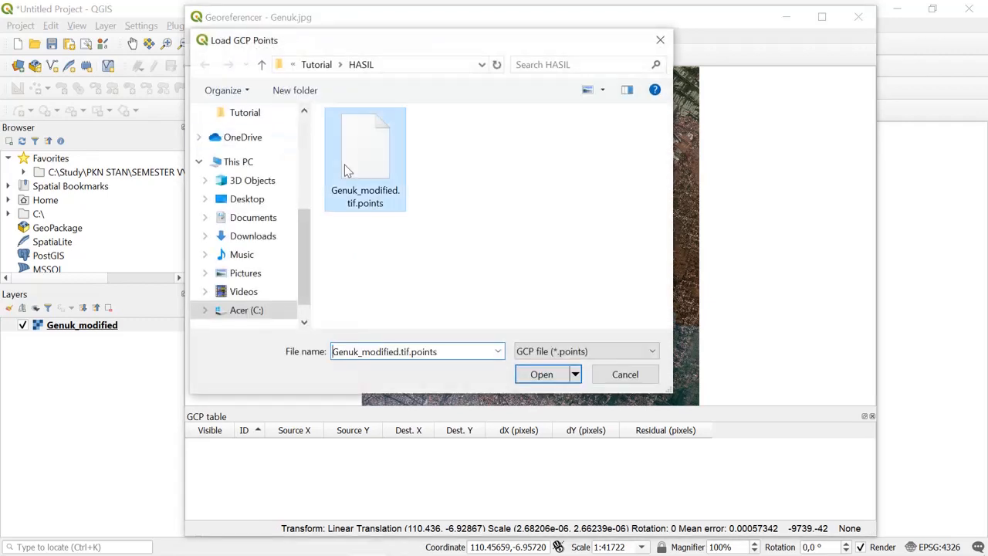
pyautogui.click(551, 368)
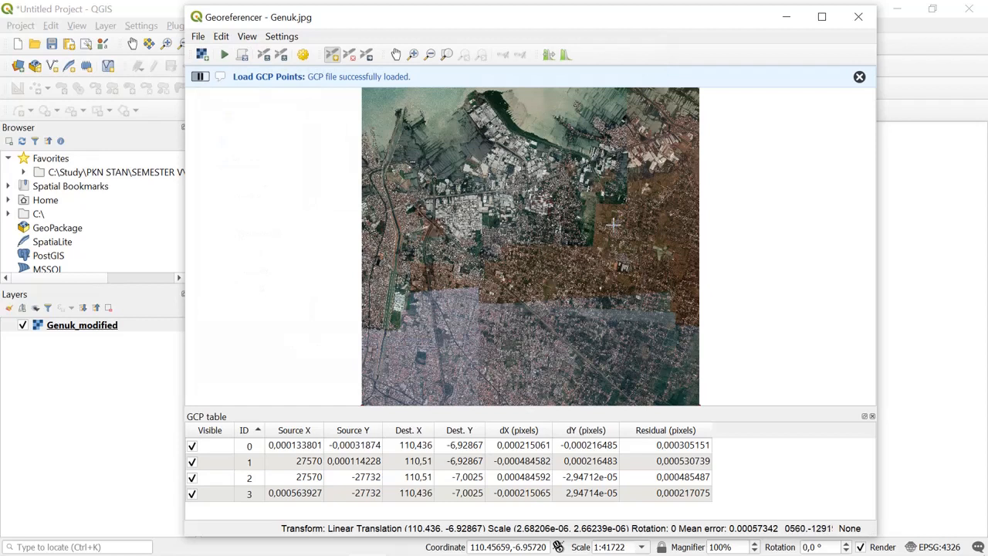
pyautogui.click(859, 77)
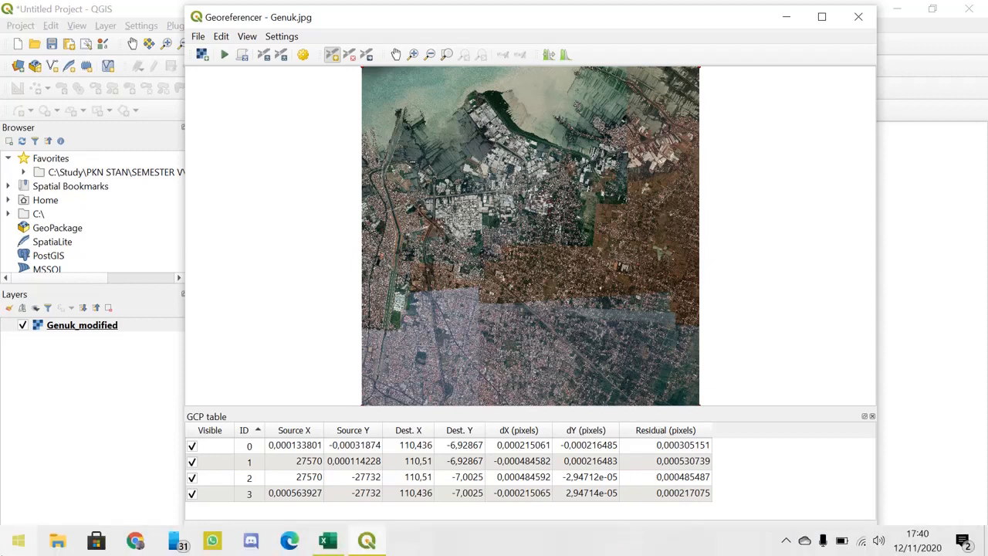
# - Switch to Paint, paste the screenshot of the Georeferencer with its GCP table, view it at 50% and minimize Paint
pyautogui.click(18, 540)
pyautogui.write('pain')
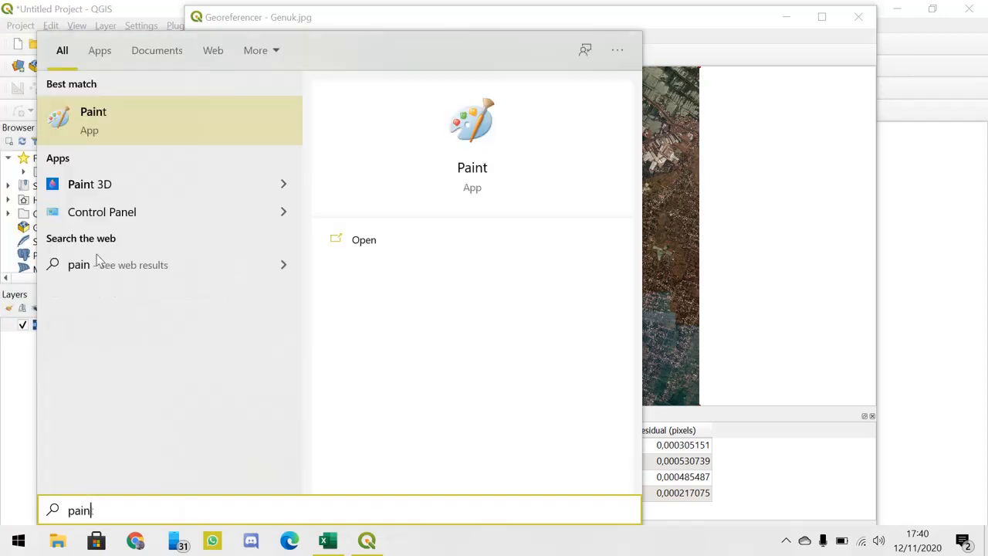
pyautogui.click(150, 123)
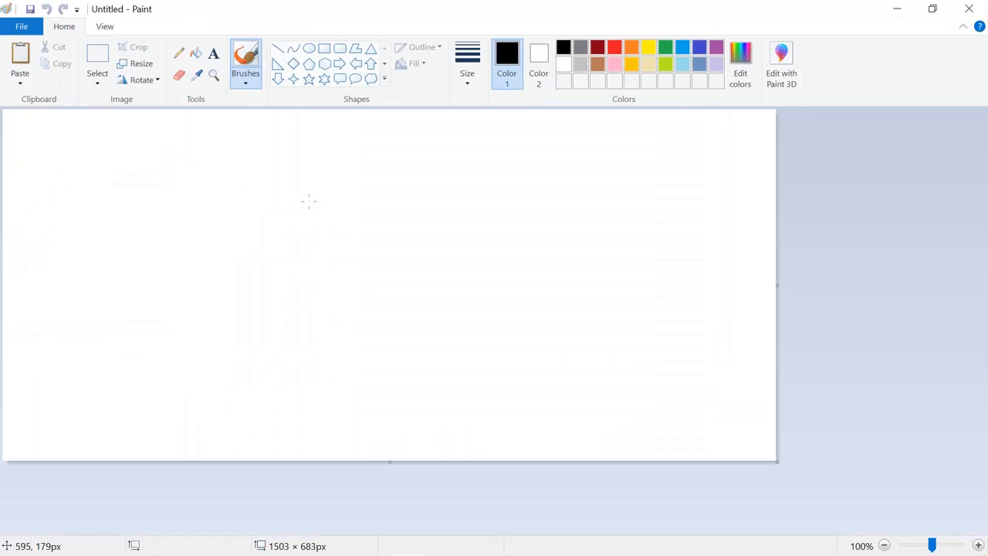
pyautogui.hotkey('ctrl', 'v')
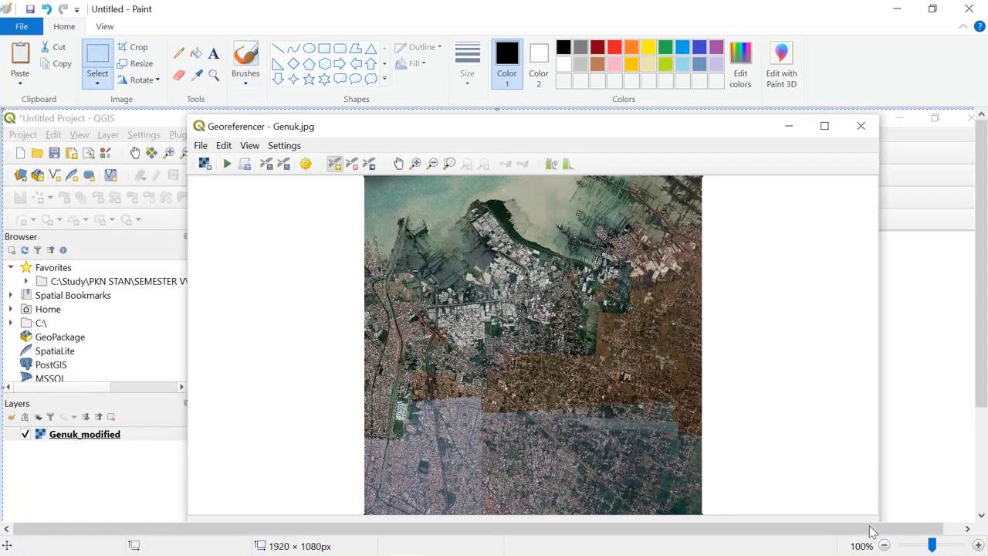
pyautogui.click(884, 546)
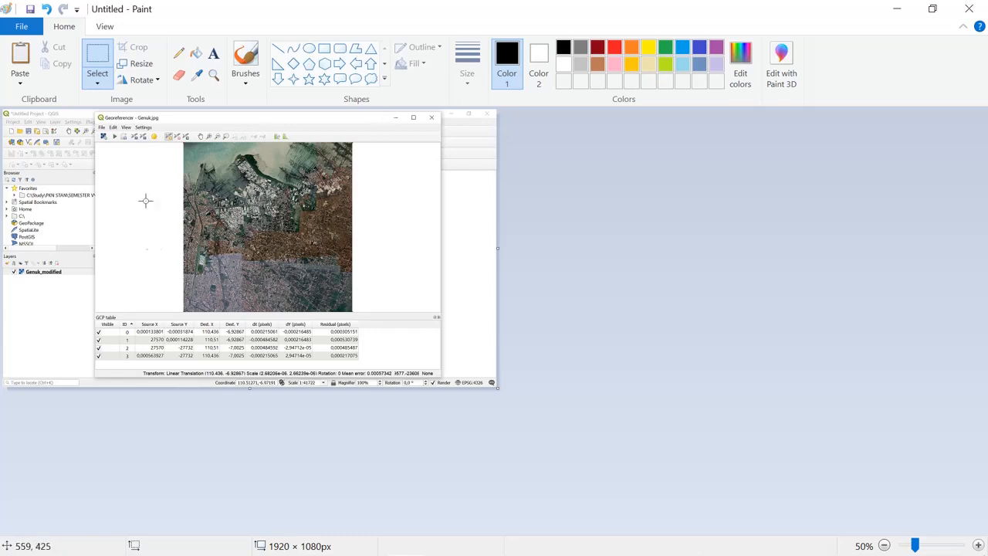
pyautogui.click(899, 7)
# - Close the Georeferencer and look over the Genuk_modified layer on the map canvas
pyautogui.click(859, 17)
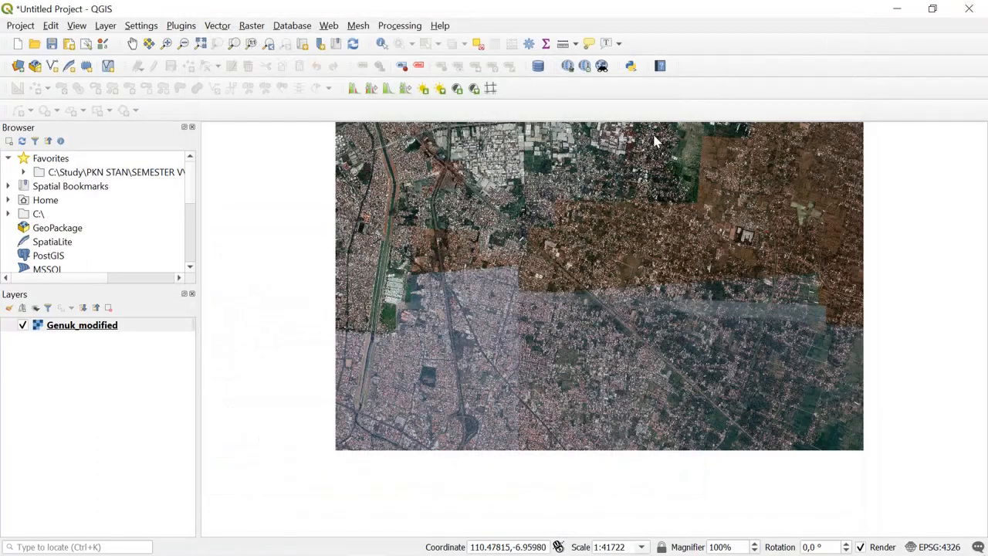
pyautogui.scroll(-2, 572, 238)
pyautogui.scroll(2, 594, 162)
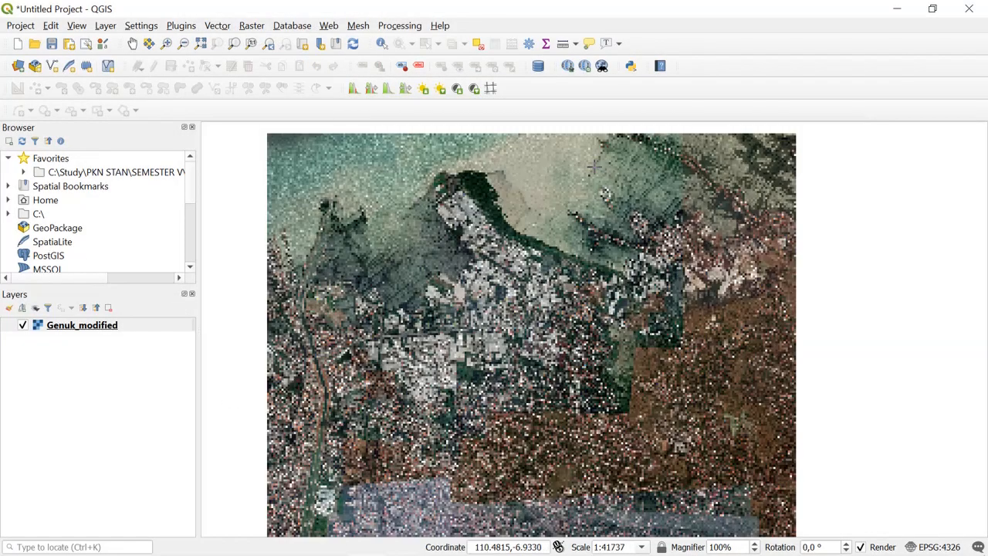
pyautogui.scroll(-1, 594, 162)
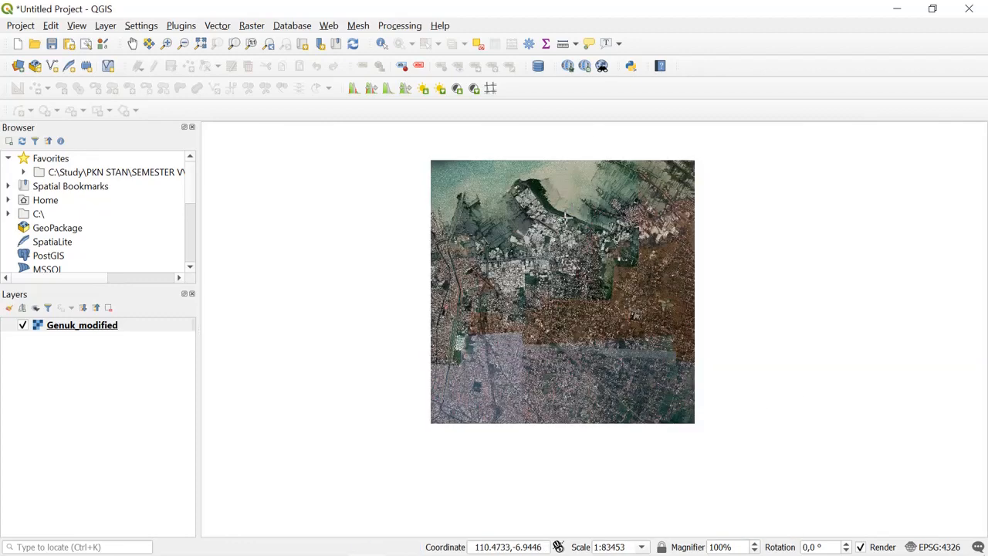
pyautogui.scroll(1, 548, 325)
pyautogui.scroll(-1, 550, 328)
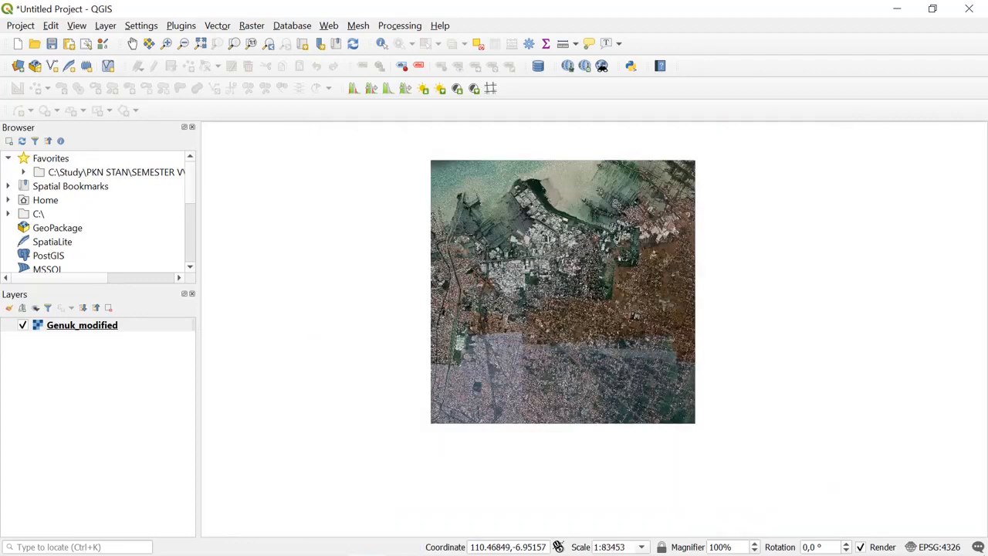
pyautogui.scroll(1, 547, 247)
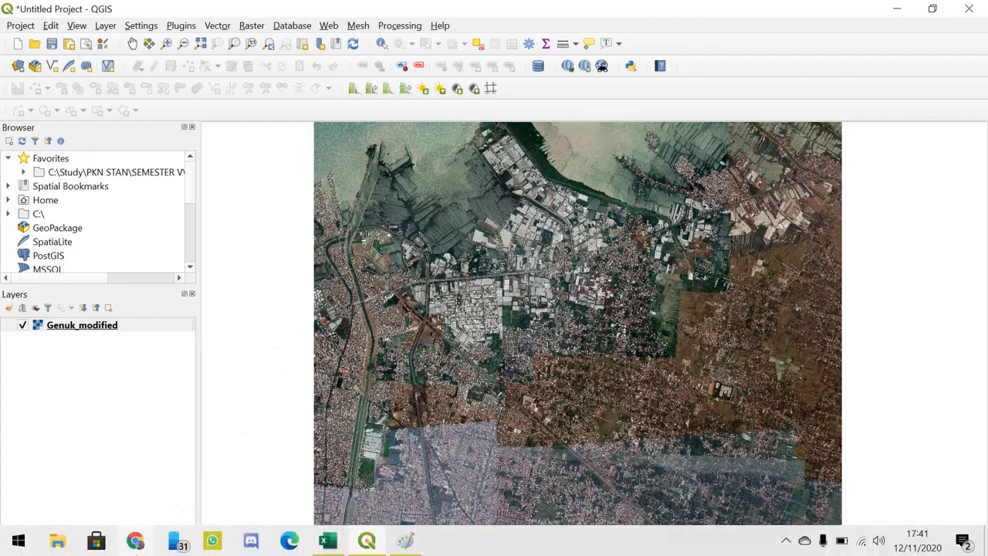
# - Switch to File Explorer and open the HASIL folder inside 5 Pendataan & Penilaian Masal > Tutorial
pyautogui.click(59, 543)
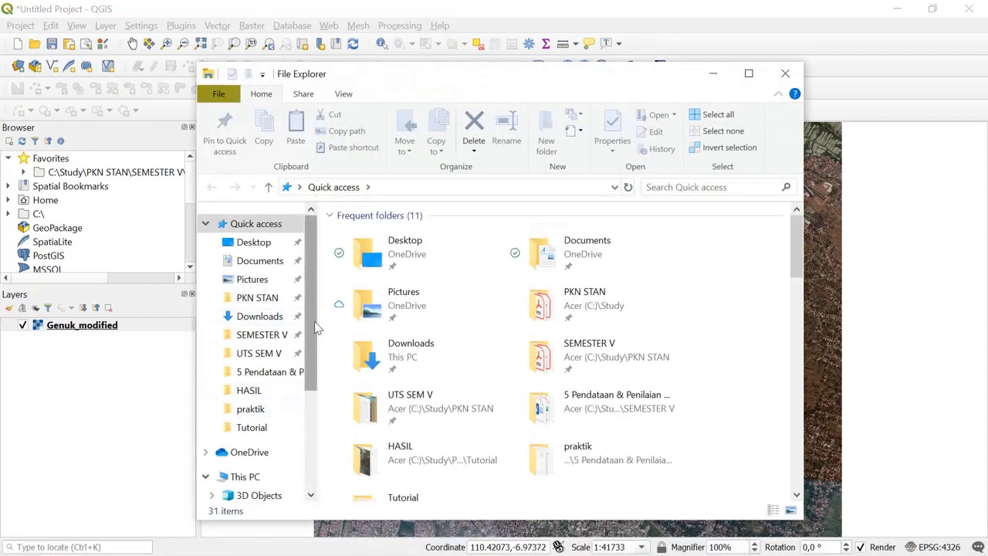
pyautogui.scroll(-1, 307, 318)
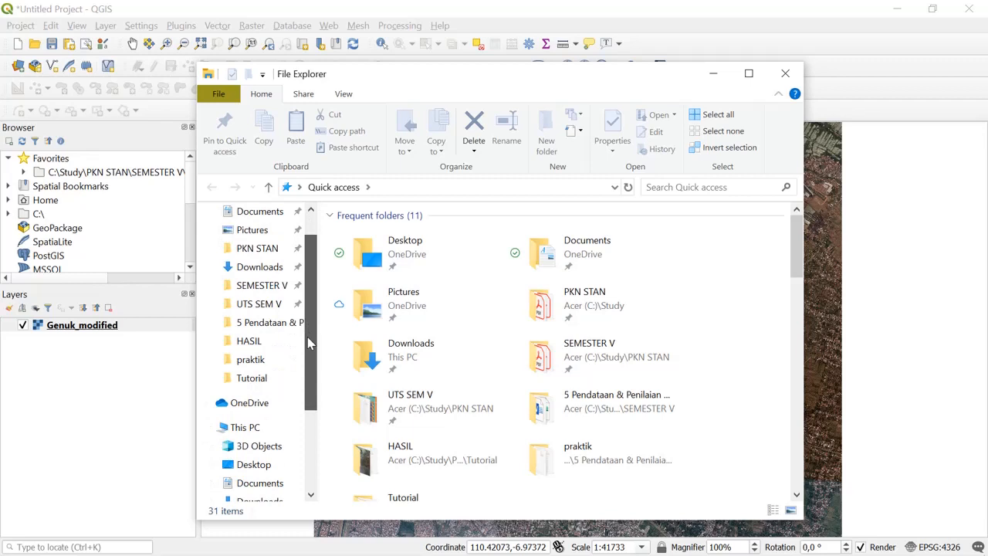
pyautogui.click(262, 325)
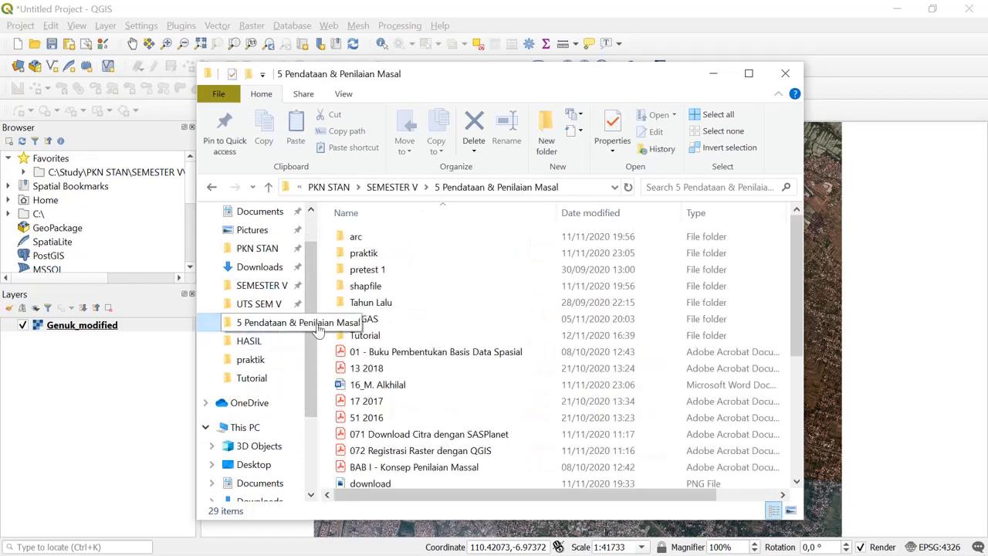
pyautogui.doubleClick(390, 335)
pyautogui.doubleClick(374, 237)
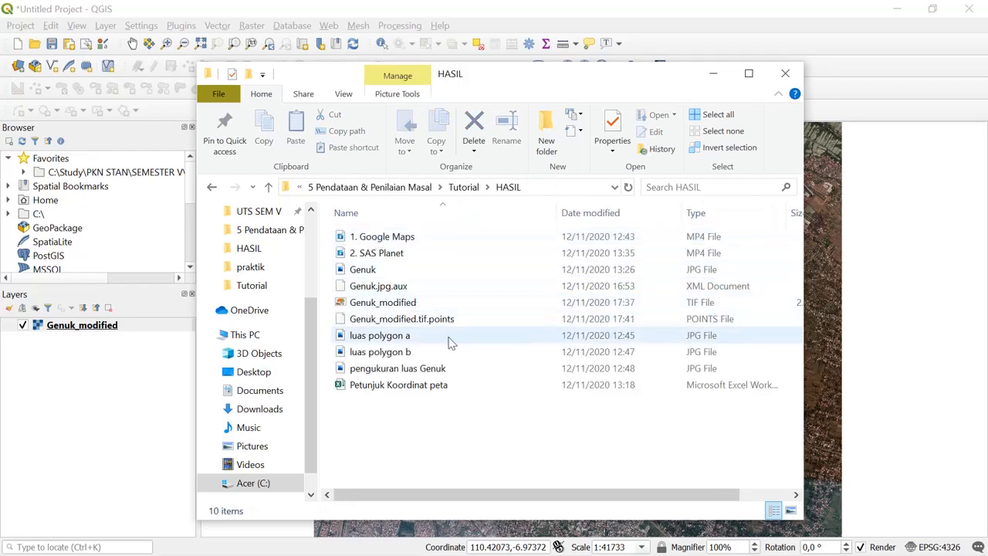
# - Check the Genuk_modified TIF file and the Genuk_modified.tif.points file in the HASIL folder, and close File Explorer
pyautogui.click(457, 328)
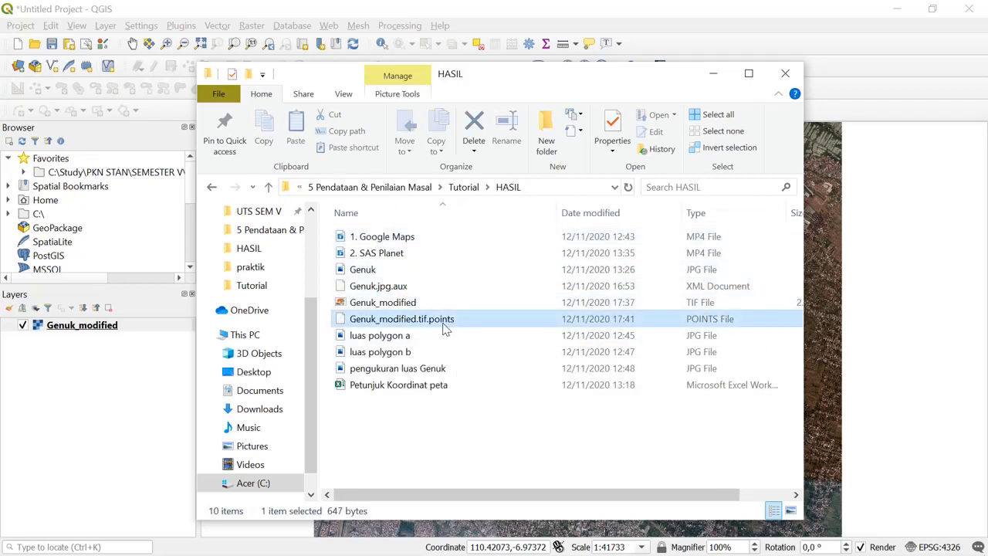
pyautogui.click(426, 303)
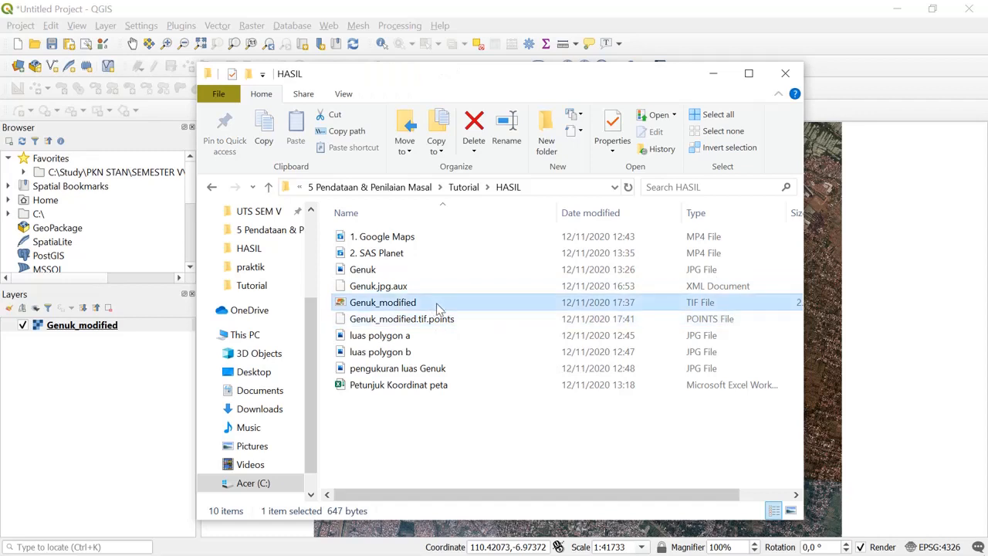
pyautogui.click(702, 319)
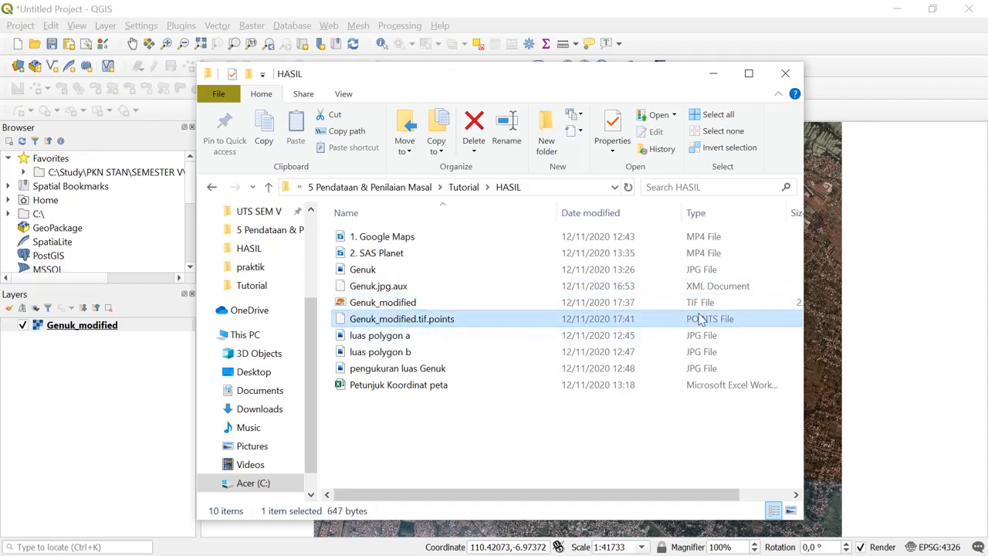
pyautogui.click(569, 306)
pyautogui.click(579, 319)
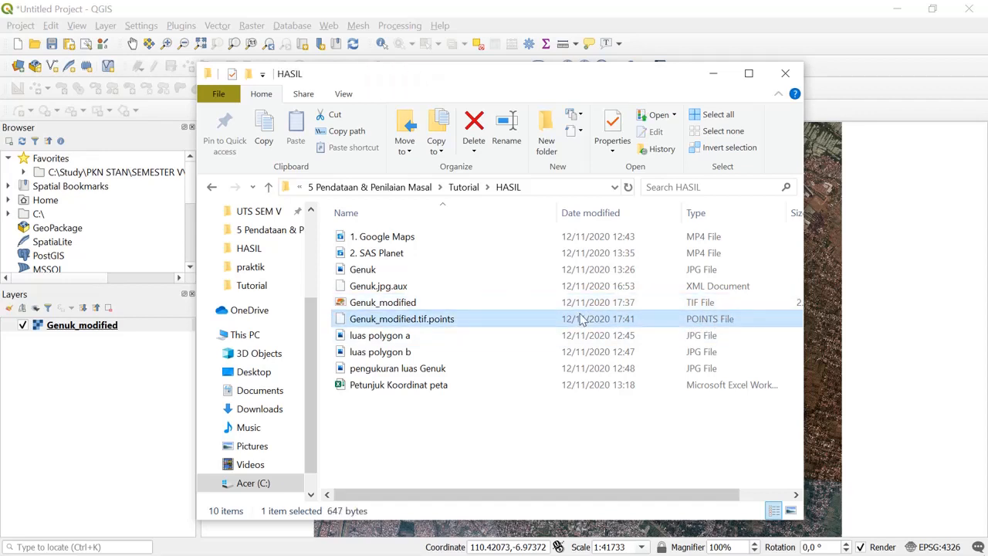
pyautogui.click(786, 75)
pyautogui.scroll(-2, 585, 276)
pyautogui.scroll(2, 585, 276)
pyautogui.scroll(-1, 586, 276)
pyautogui.scroll(1, 585, 276)
pyautogui.scroll(-1, 584, 300)
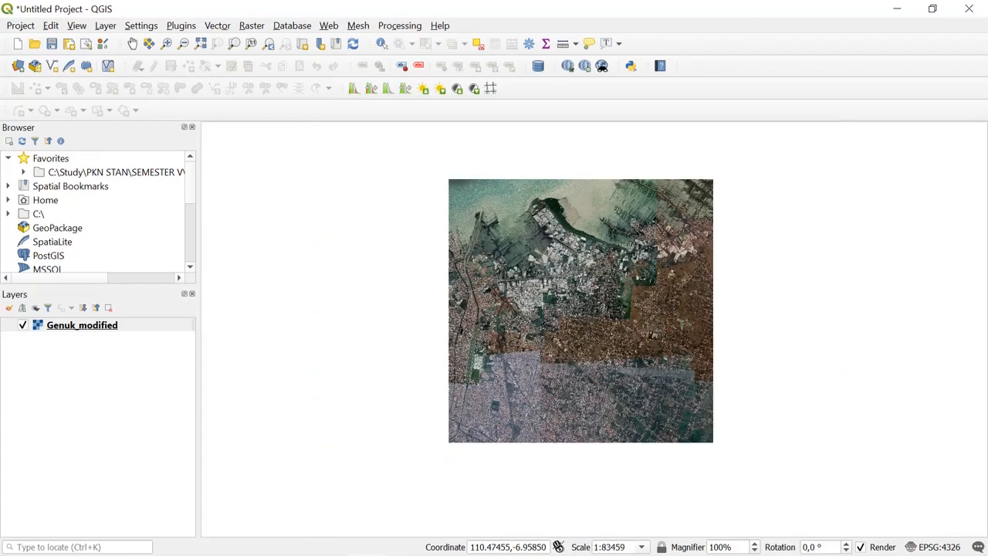
pyautogui.scroll(1, 585, 300)
pyautogui.scroll(-1, 584, 300)
pyautogui.scroll(1, 584, 302)
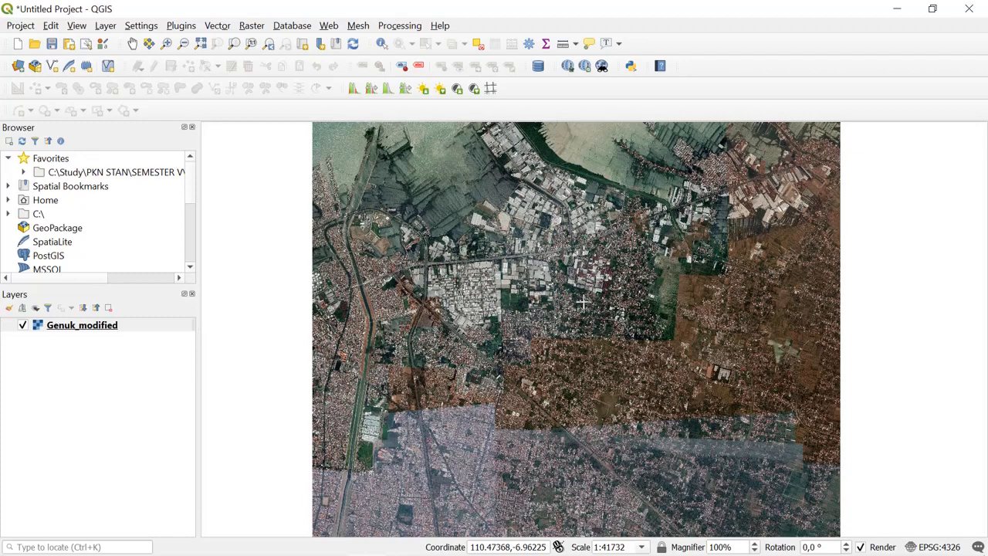
# - Add the OSM Standard basemap from QuickMapServices to the project, with the full Genuk_modified layer in view
pyautogui.scroll(-1, 585, 303)
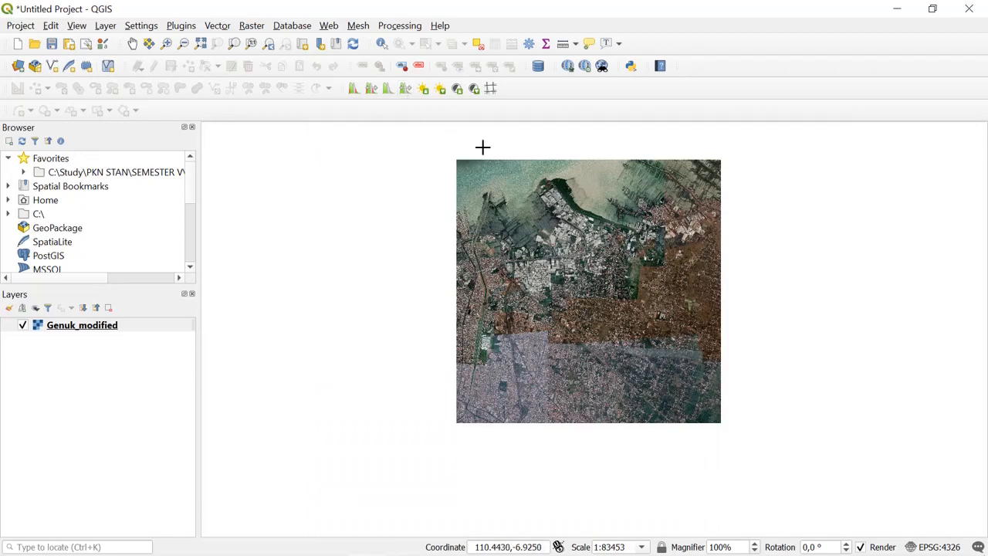
pyautogui.click(330, 27)
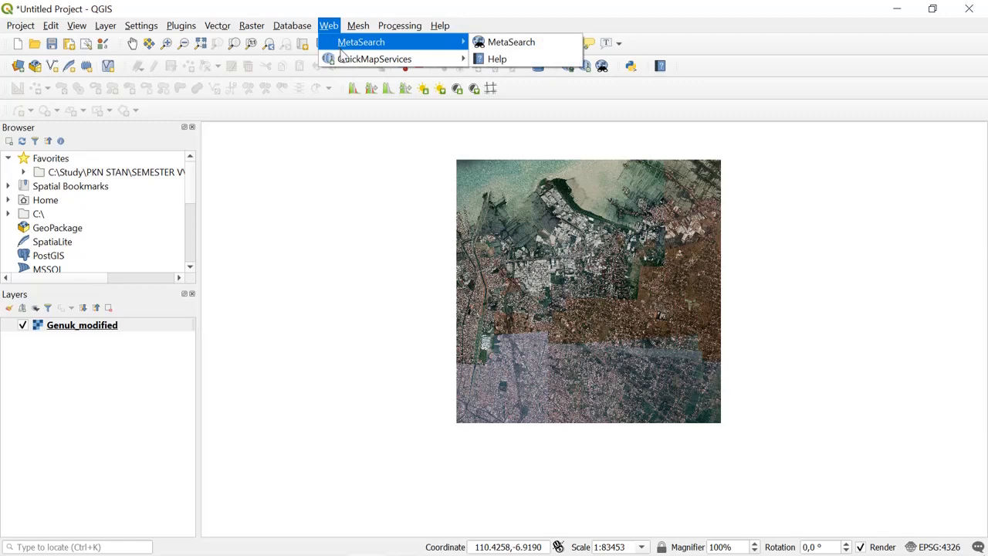
pyautogui.moveTo(381, 62)
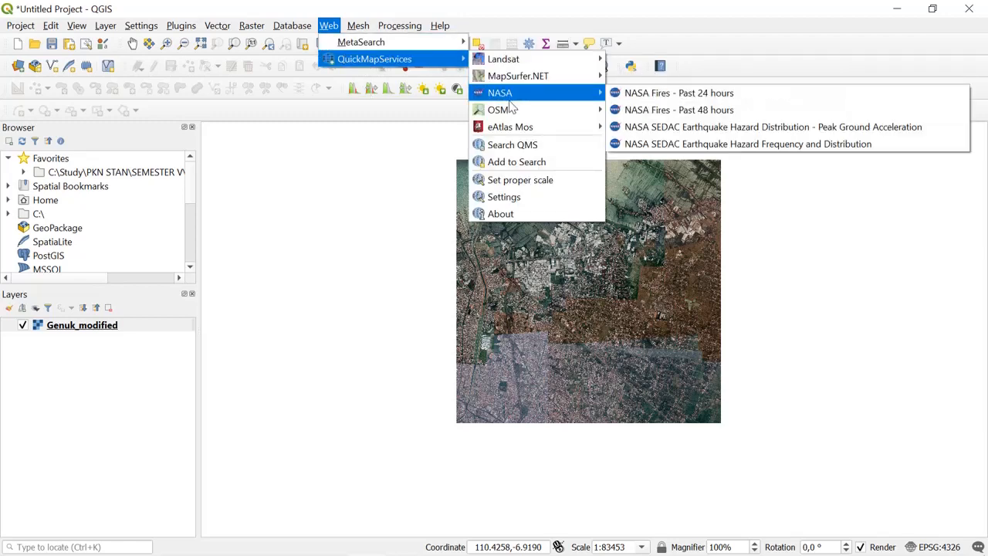
pyautogui.moveTo(515, 114)
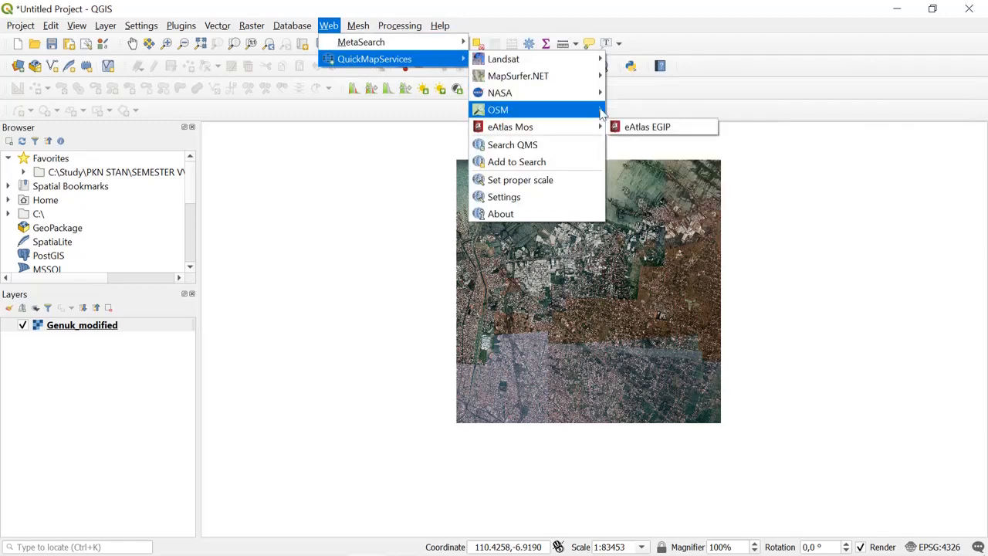
pyautogui.click(620, 128)
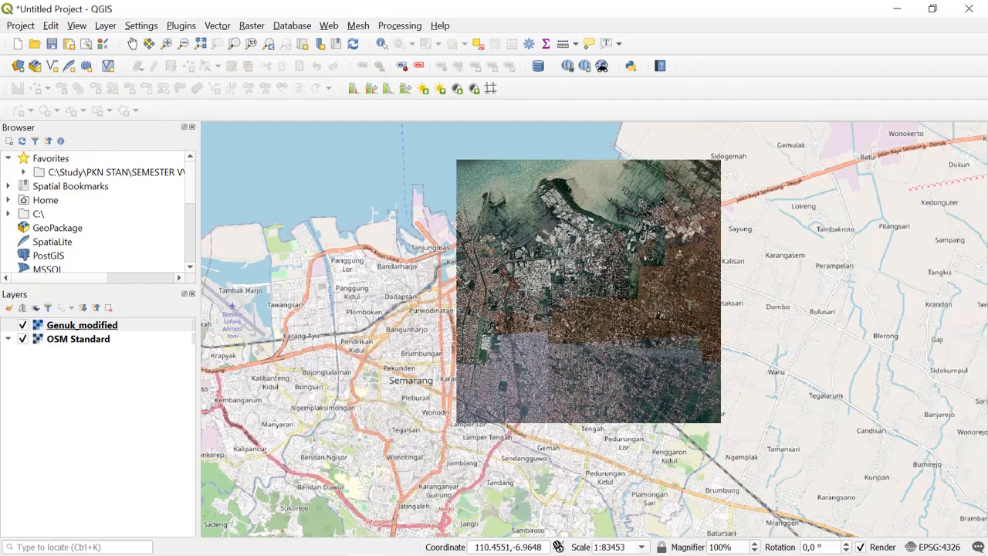
# - Compare the opaque Genuk_modified raster with the surrounding OSM Standard basemap, close up and in full extent
pyautogui.scroll(1, 524, 291)
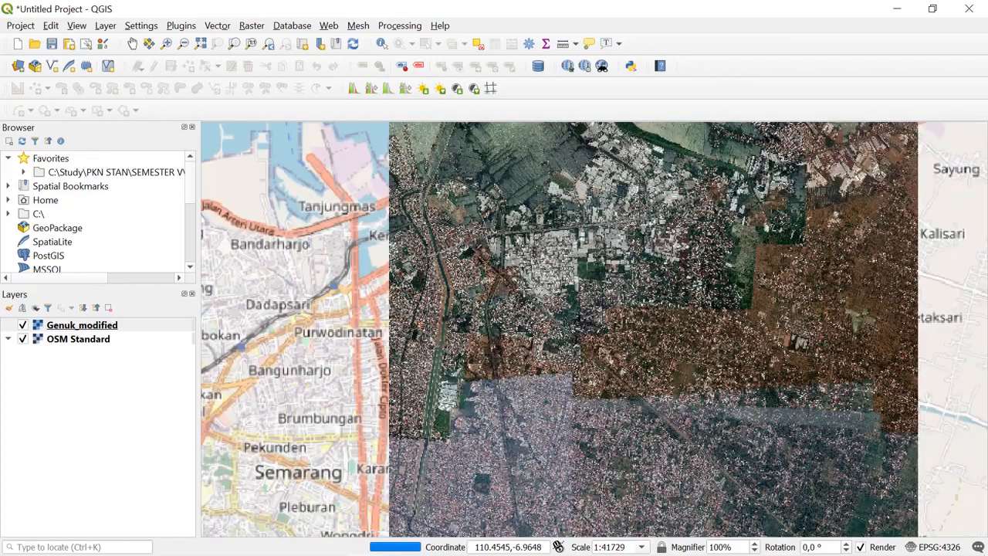
pyautogui.scroll(-1, 523, 291)
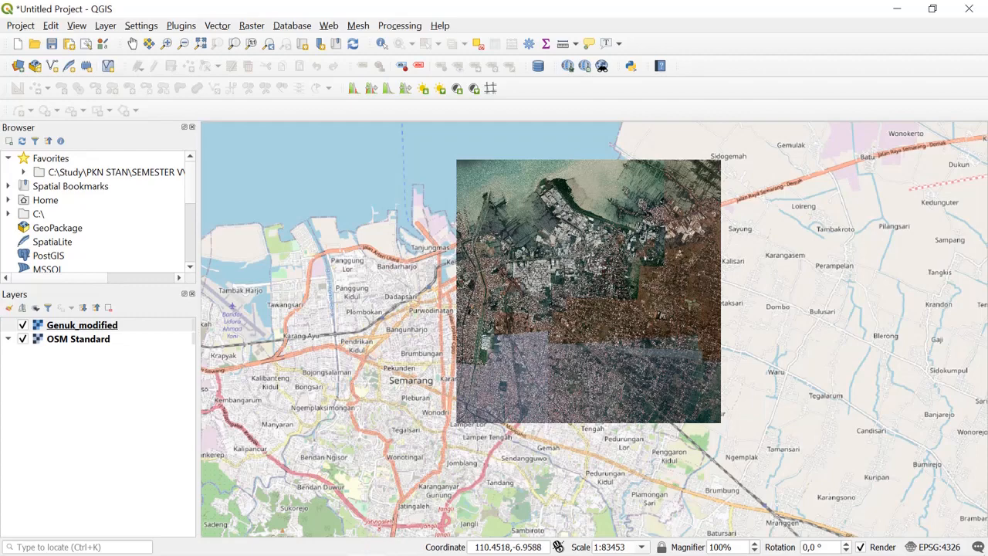
pyautogui.scroll(1, 521, 276)
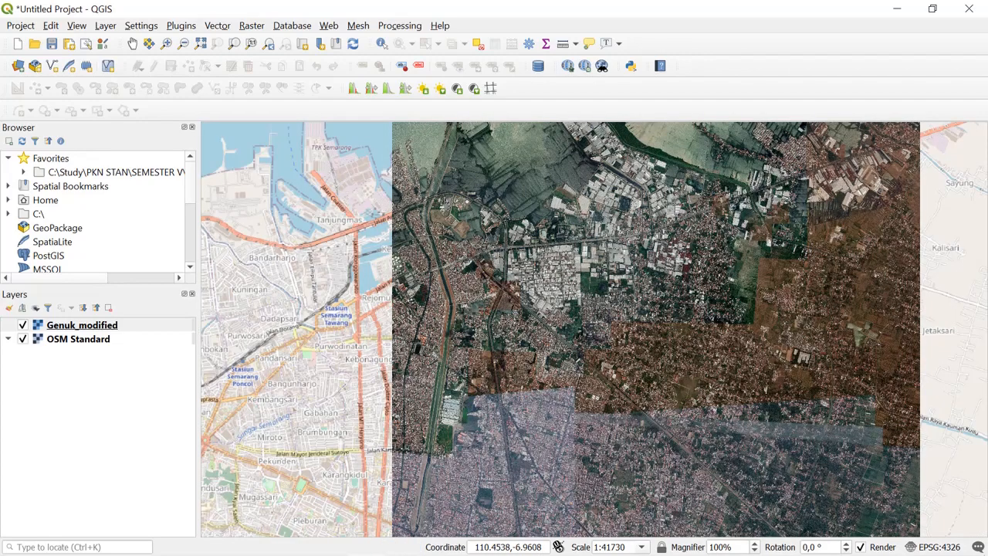
pyautogui.scroll(-1, 521, 276)
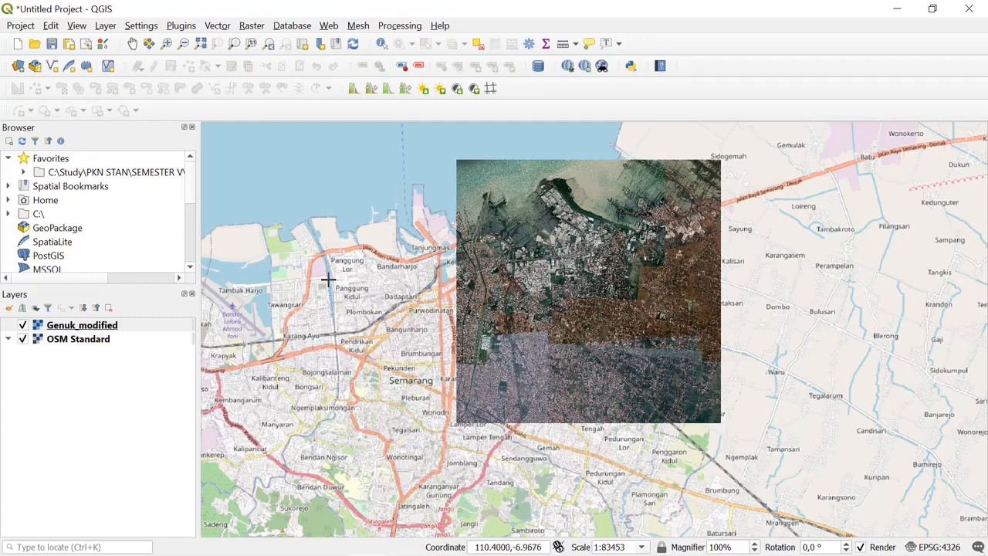
pyautogui.rightClick(136, 330)
pyautogui.click(157, 320)
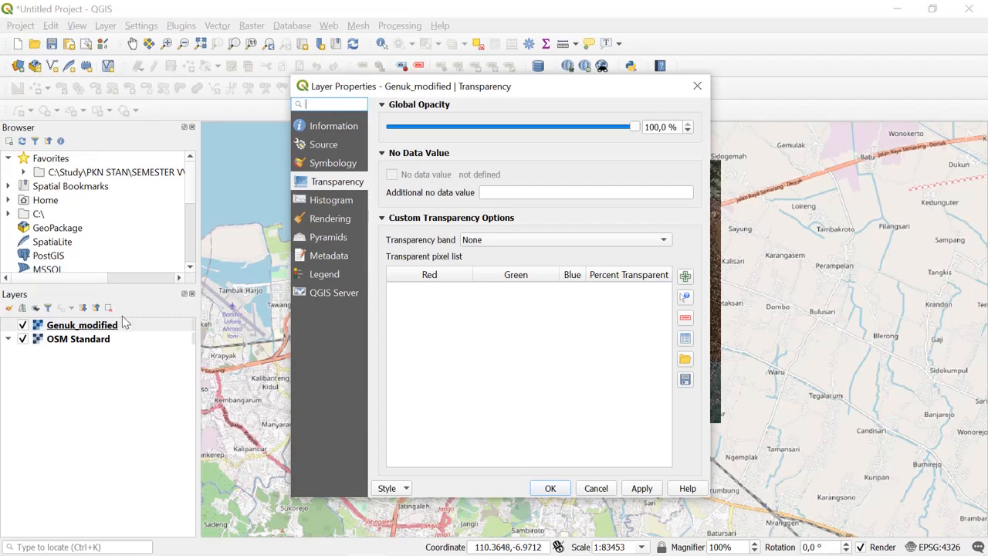
pyautogui.click(697, 86)
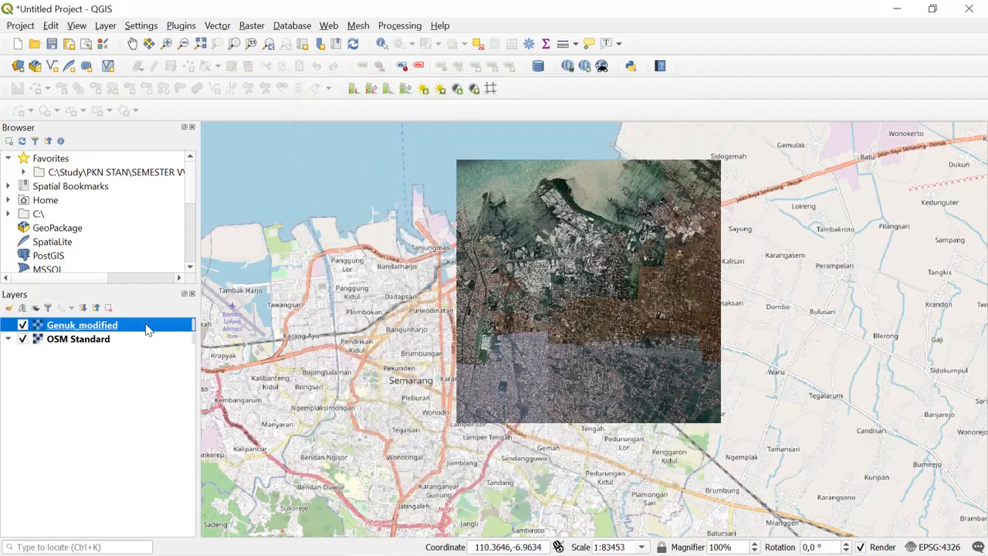
# - Set the global opacity of the Genuk_modified layer to 61.7 % in its transparency properties
pyautogui.rightClick(146, 330)
pyautogui.click(158, 315)
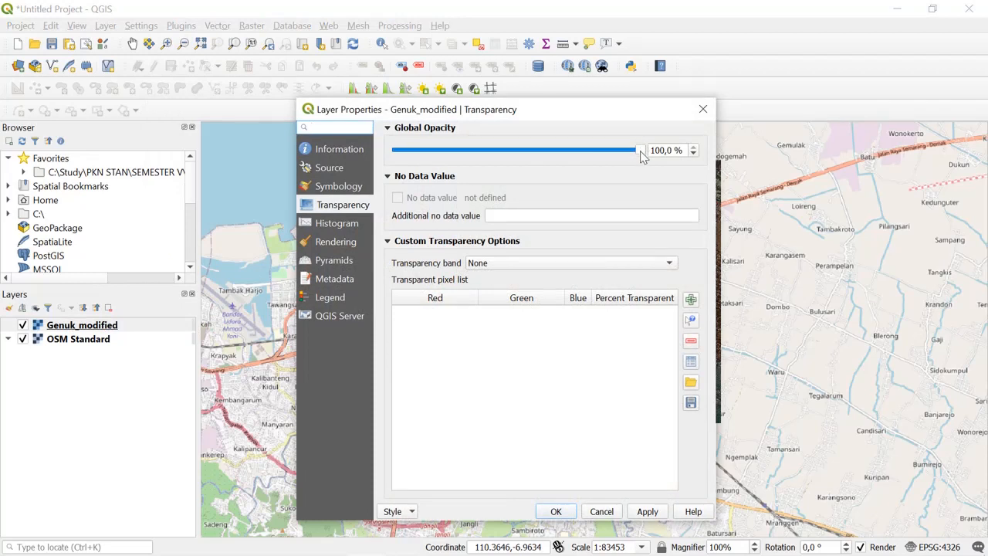
pyautogui.moveTo(640, 152); pyautogui.dragTo(548, 157)
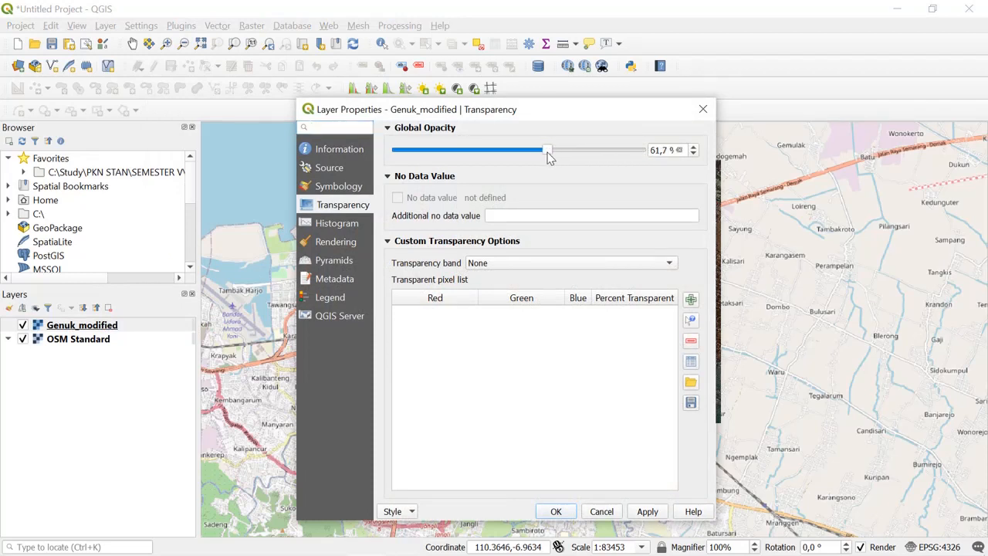
pyautogui.click(556, 512)
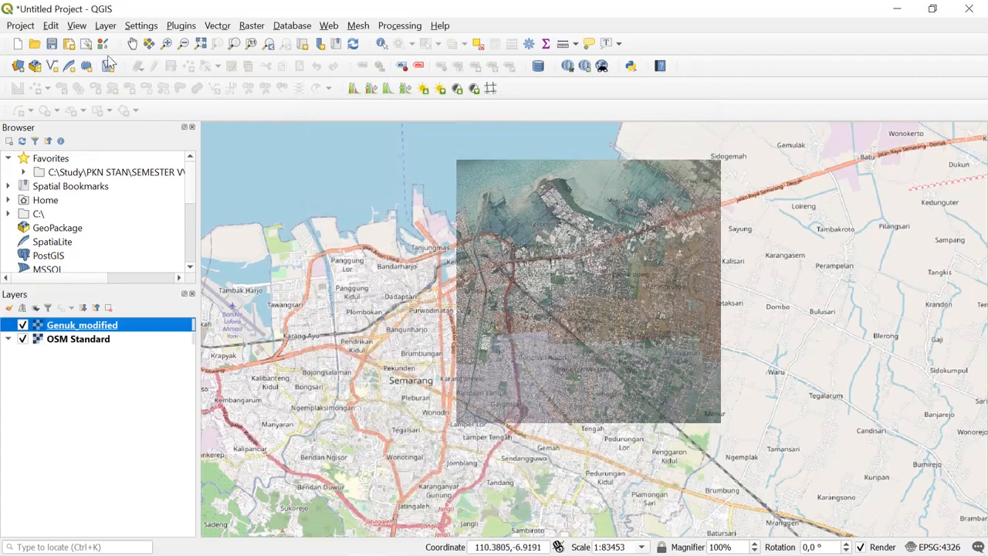
# - Examine how roads, railway and canals in the semi-transparent Genuk_modified image line up with OSM Standard near its western edge
pyautogui.click(132, 43)
pyautogui.moveTo(572, 248); pyautogui.dragTo(564, 248)
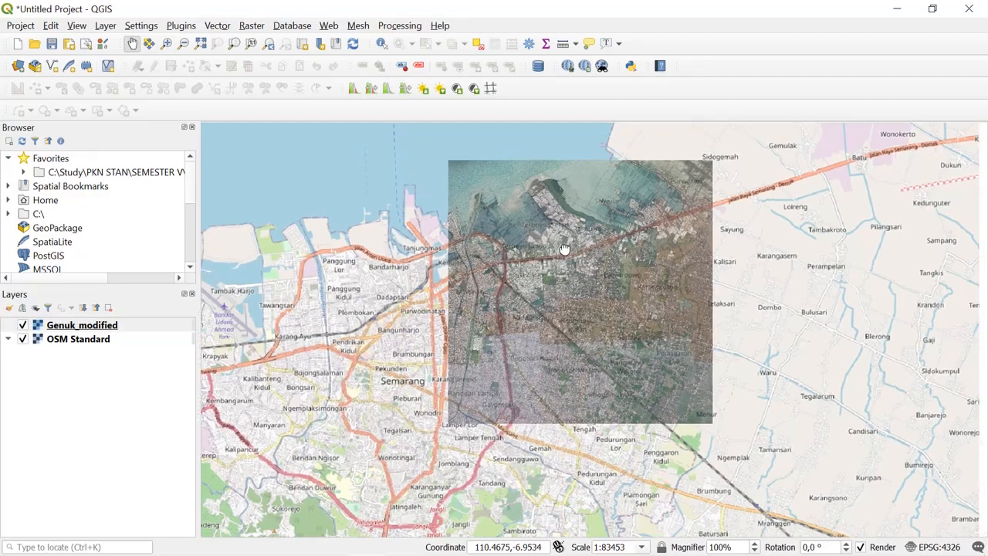
pyautogui.scroll(2, 564, 249)
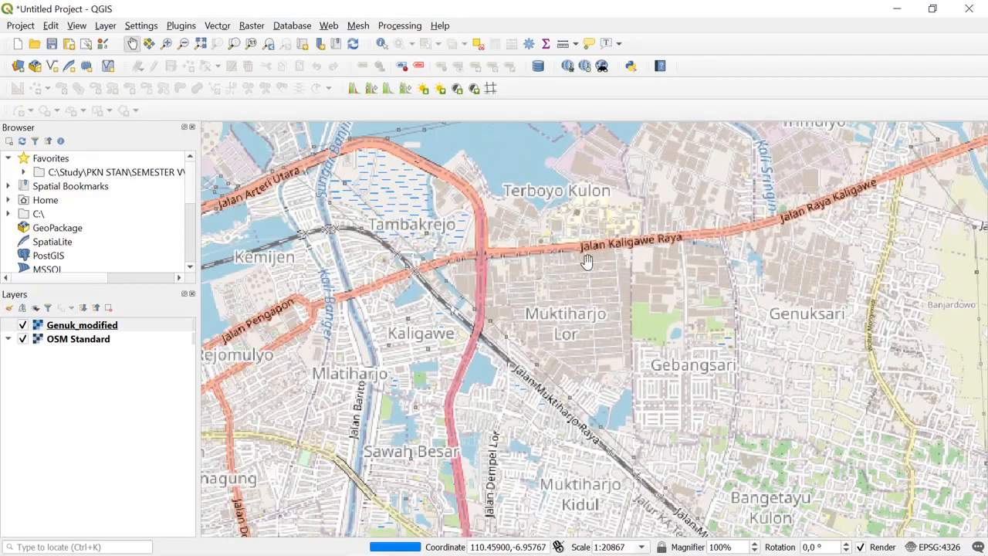
pyautogui.scroll(-1, 571, 278)
pyautogui.scroll(1, 563, 287)
pyautogui.moveTo(506, 286); pyautogui.dragTo(614, 305)
pyautogui.moveTo(495, 213); pyautogui.dragTo(525, 262)
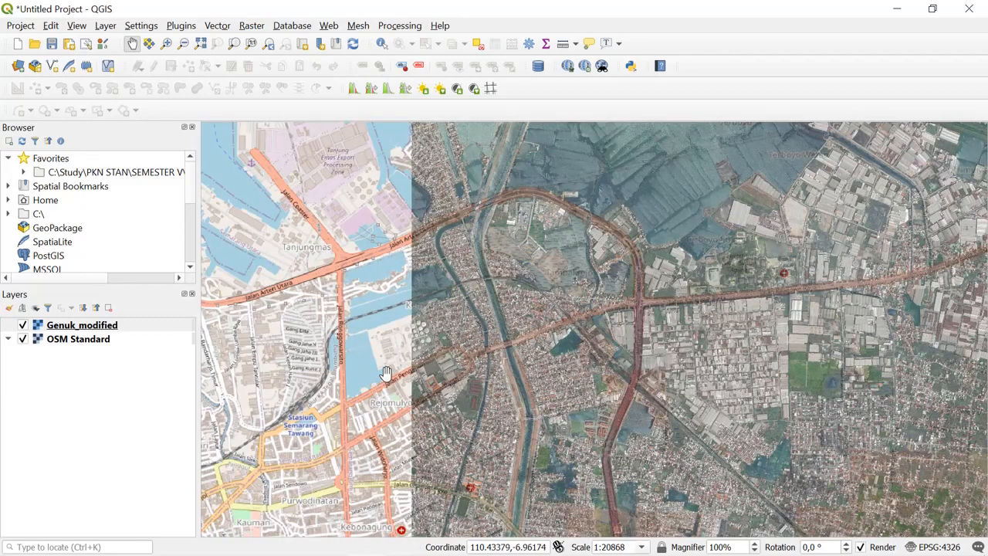
pyautogui.moveTo(461, 342); pyautogui.dragTo(428, 299)
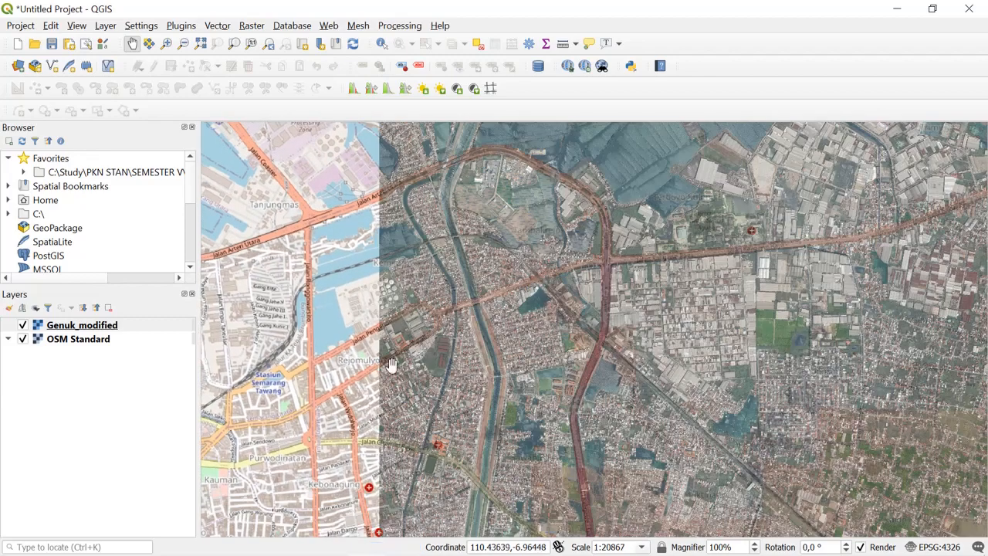
pyautogui.moveTo(397, 332); pyautogui.dragTo(279, 365)
pyautogui.moveTo(710, 245); pyautogui.dragTo(561, 261)
# - Check the alignment of roads and railway across the southern and central parts of Genuk_modified against the basemap
pyautogui.scroll(-1, 671, 275)
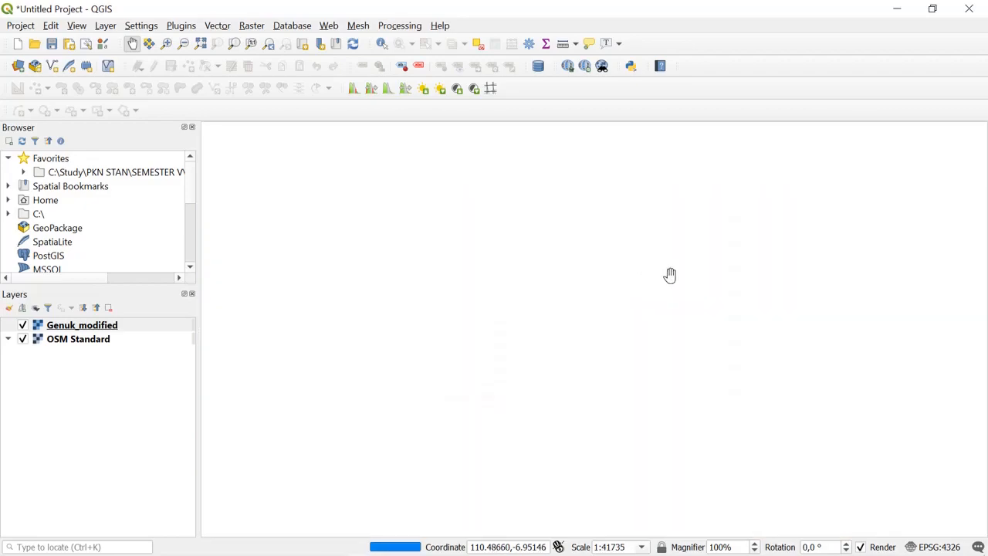
pyautogui.moveTo(704, 316); pyautogui.dragTo(601, 195)
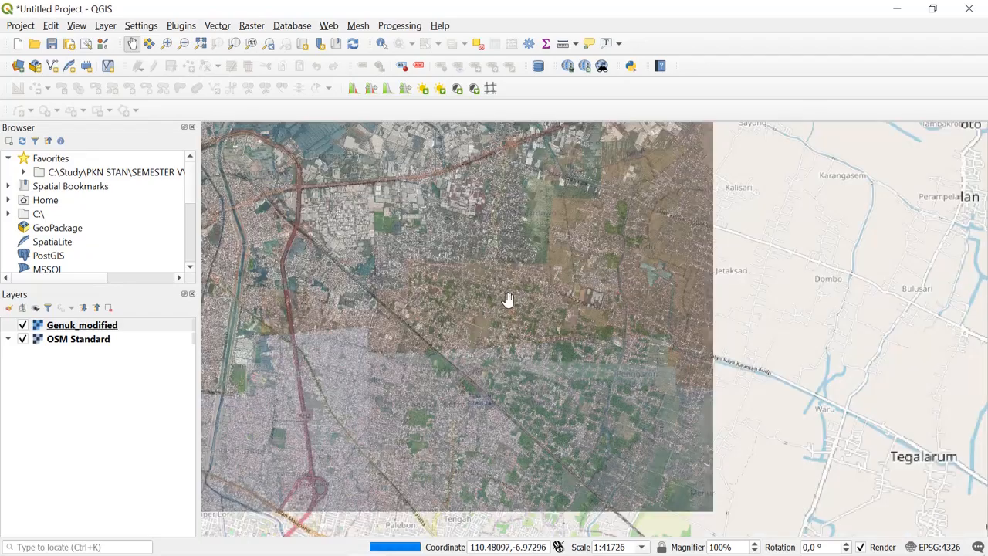
pyautogui.moveTo(507, 302); pyautogui.dragTo(585, 255)
pyautogui.moveTo(410, 378); pyautogui.dragTo(548, 347)
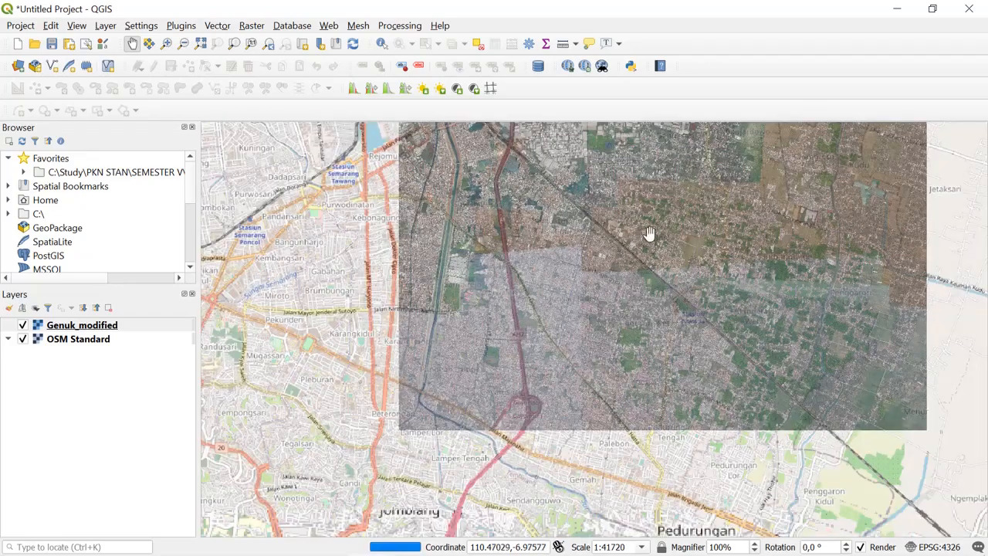
pyautogui.moveTo(651, 209); pyautogui.dragTo(553, 318)
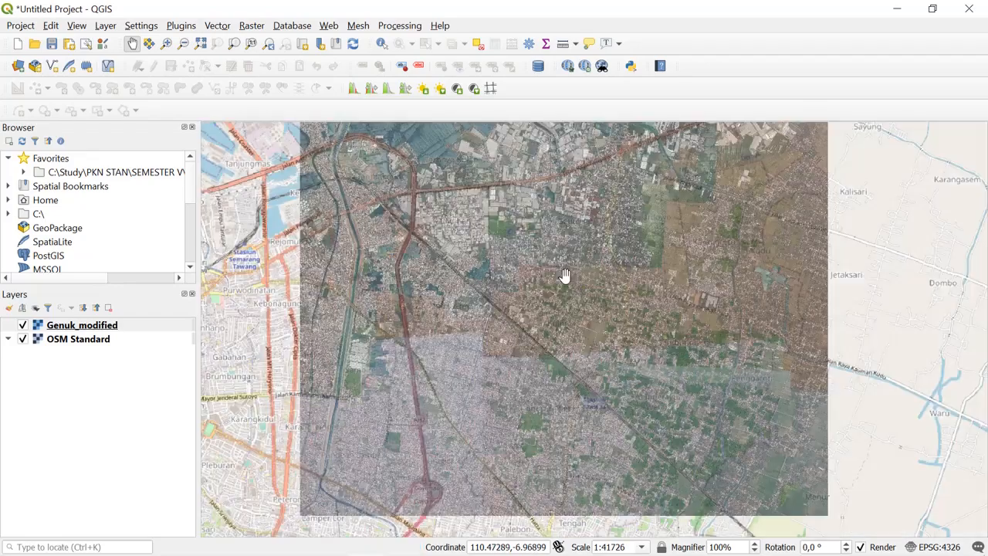
# - Compare the whole Genuk_modified overlay and its northern coastline with the OSM Standard basemap
pyautogui.scroll(-1, 569, 265)
pyautogui.moveTo(569, 265); pyautogui.dragTo(594, 288)
pyautogui.scroll(1, 543, 295)
pyautogui.scroll(-1, 611, 288)
pyautogui.scroll(1, 602, 287)
pyautogui.scroll(-1, 603, 287)
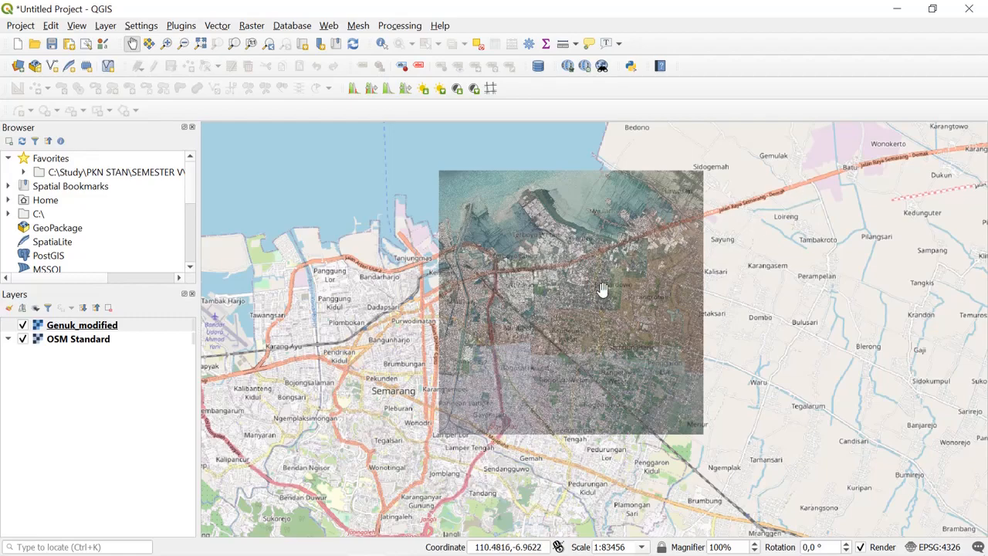
pyautogui.scroll(1, 602, 288)
pyautogui.moveTo(556, 239); pyautogui.dragTo(627, 342)
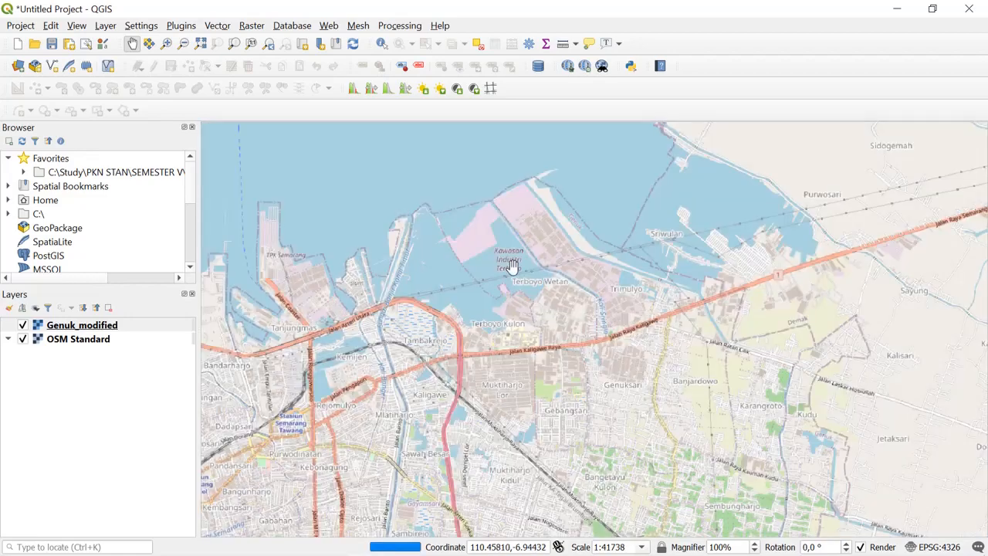